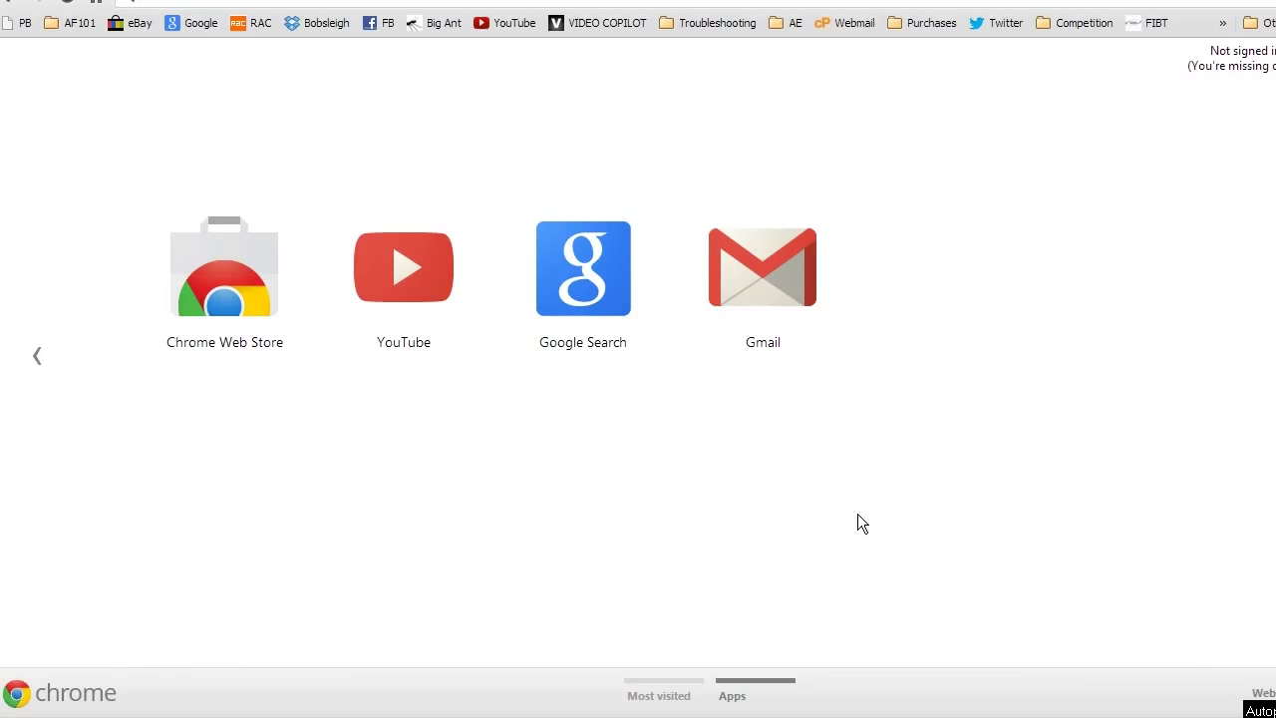
Search Google Images for 'world map'
left_click(598, 278)
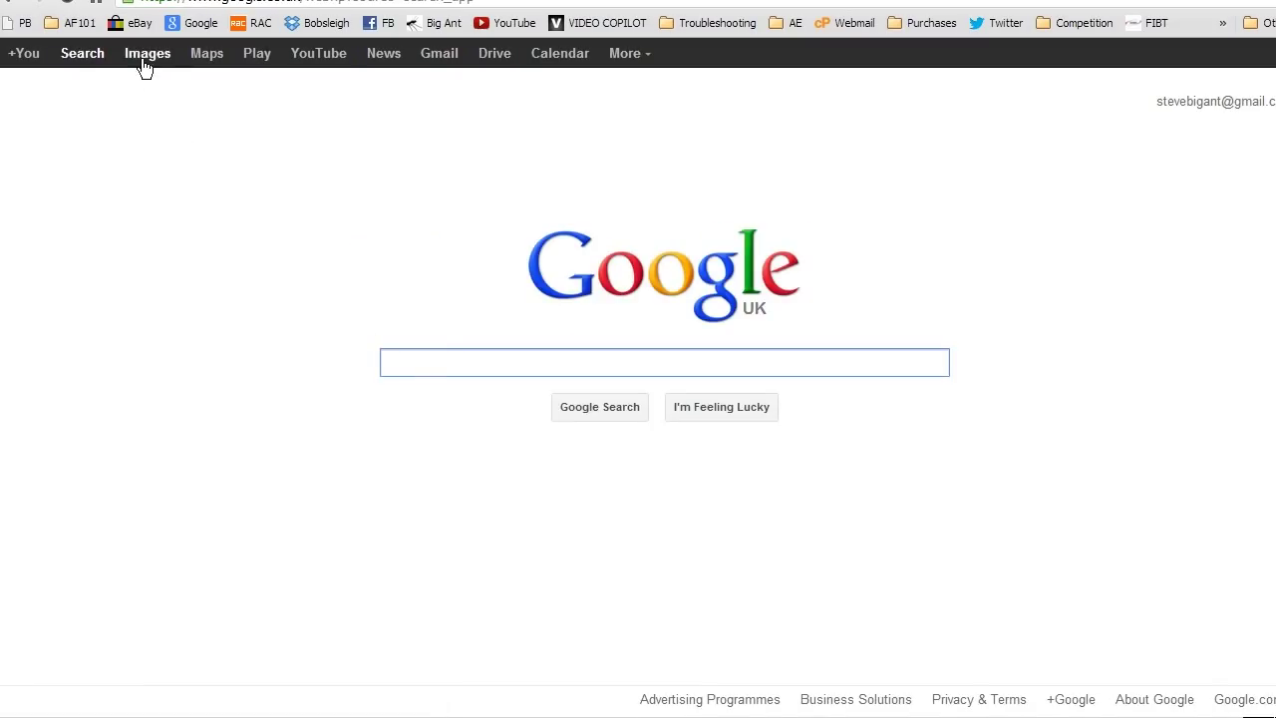
left_click(145, 60)
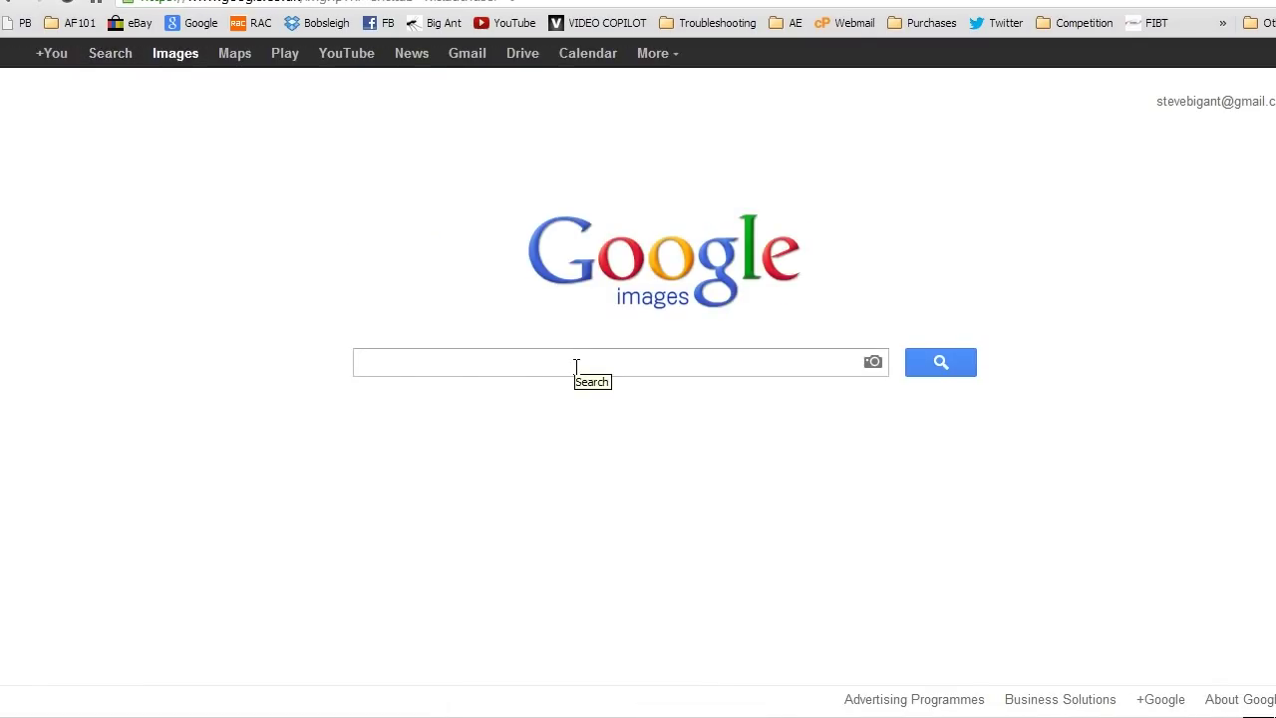
type("world map")
key("Return")
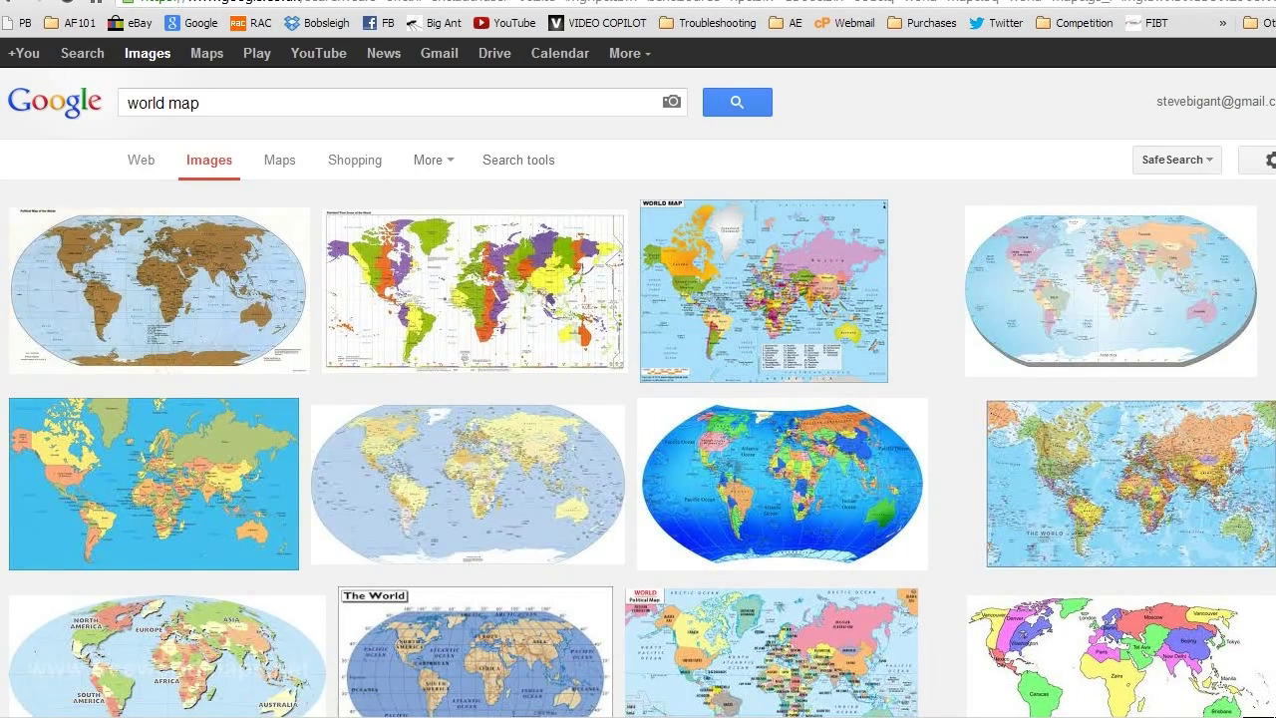
Scroll through the world map results down to the dark green Matrix World Map
scroll(1239, 349, "down", 2)
scroll(638, 379, "down", 3)
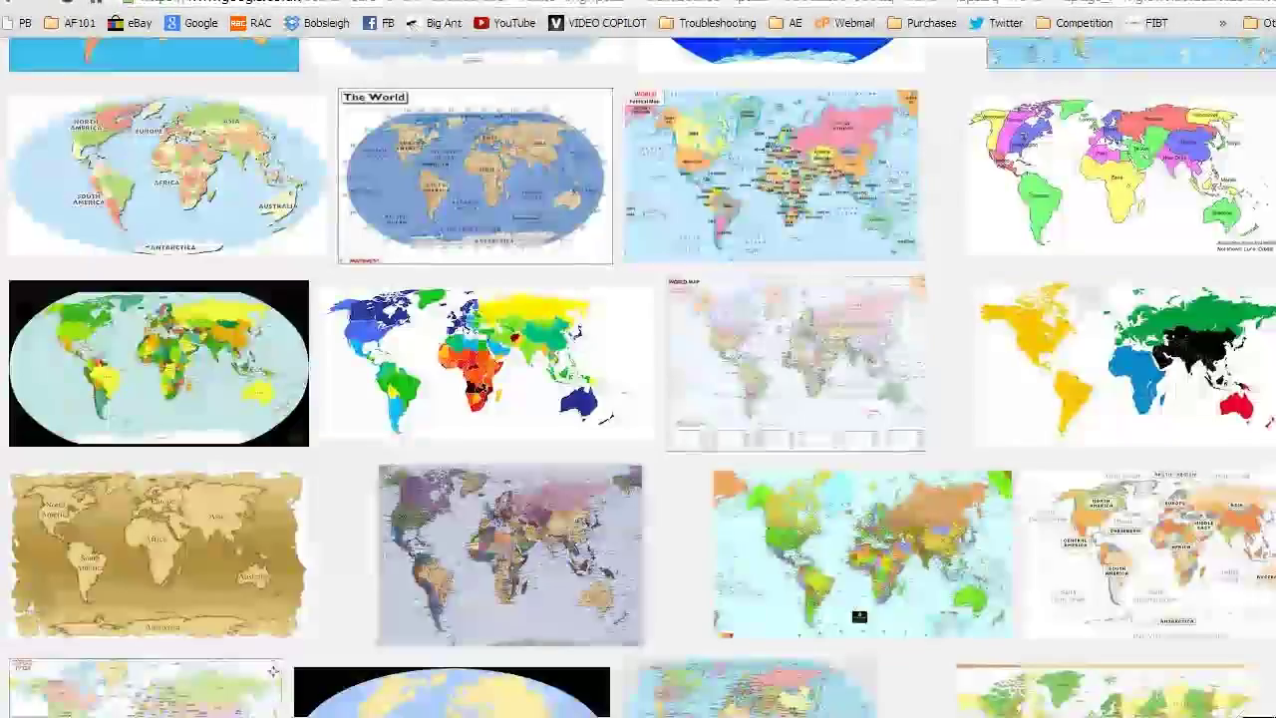
scroll(638, 378, "down", 4)
scroll(638, 379, "down", 9)
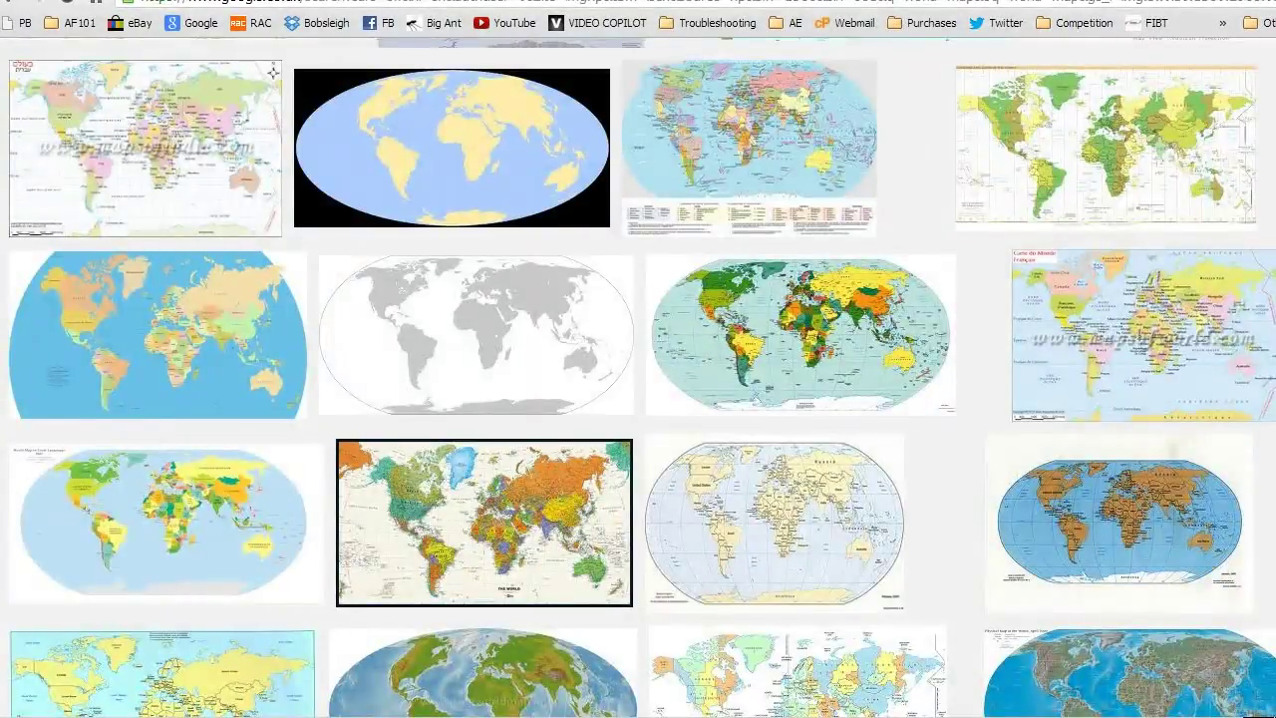
scroll(638, 379, "down", 7)
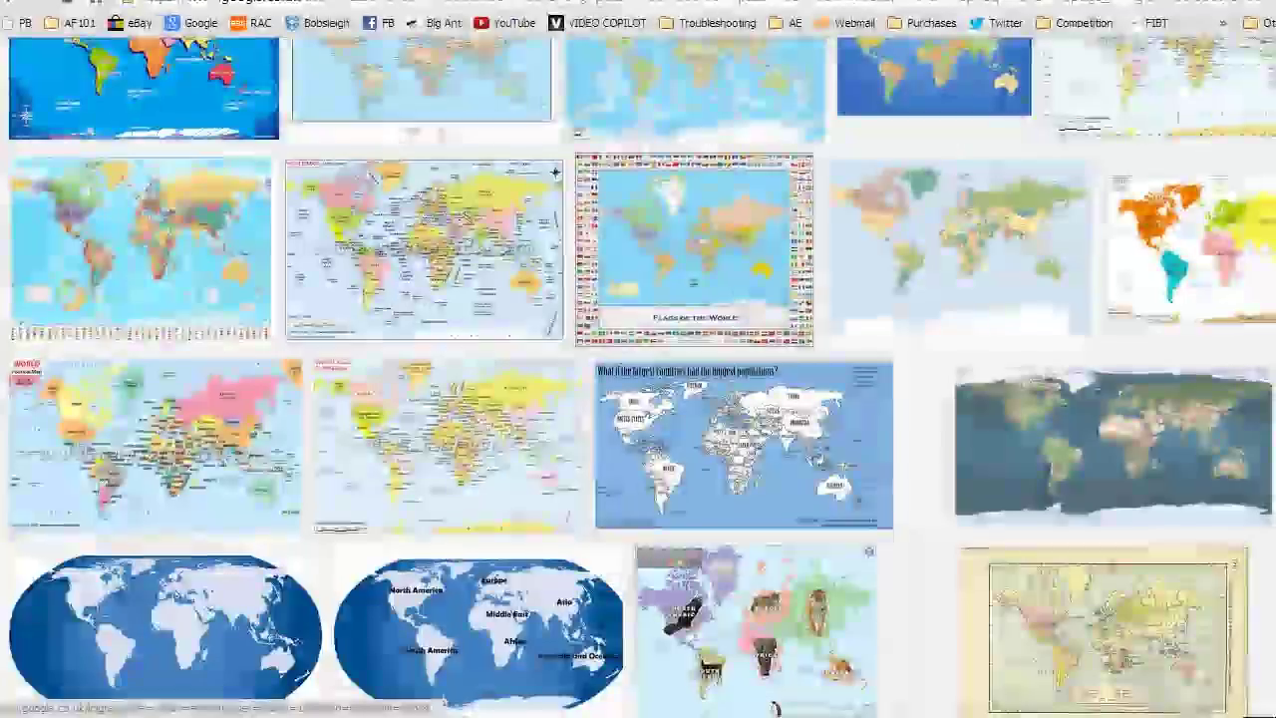
scroll(638, 379, "down", 5)
scroll(638, 379, "down", 11)
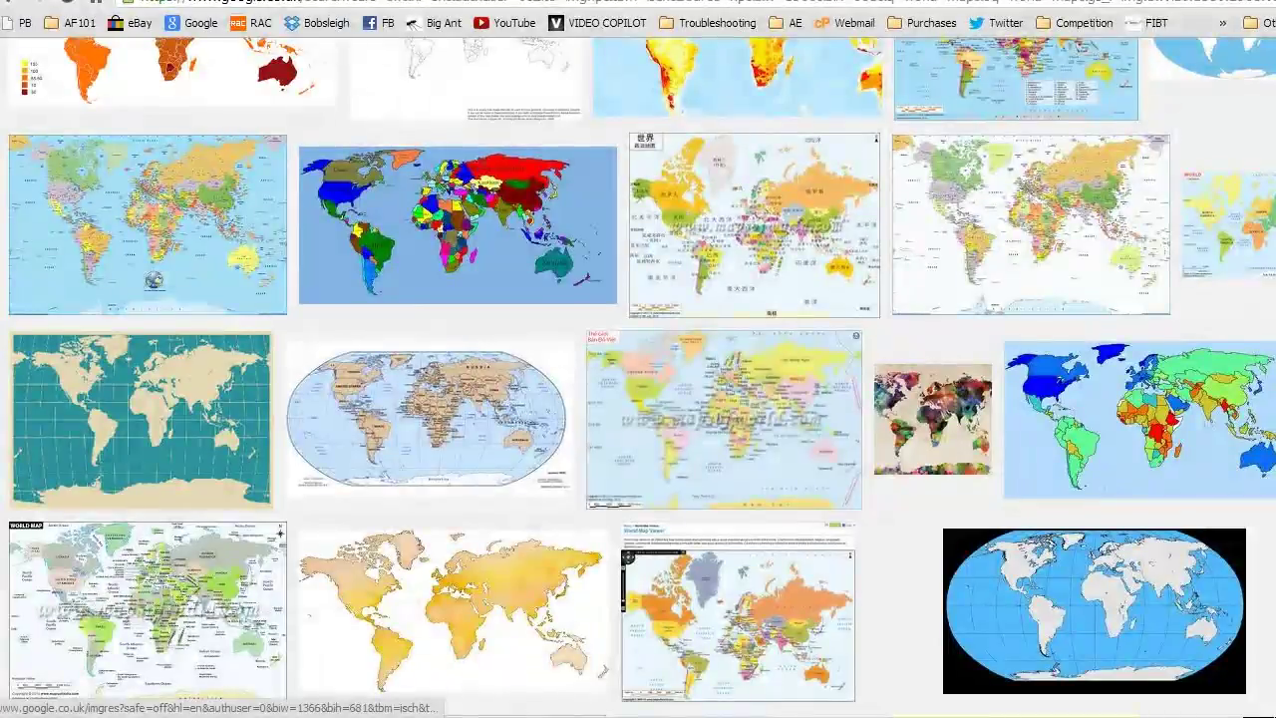
scroll(638, 379, "down", 7)
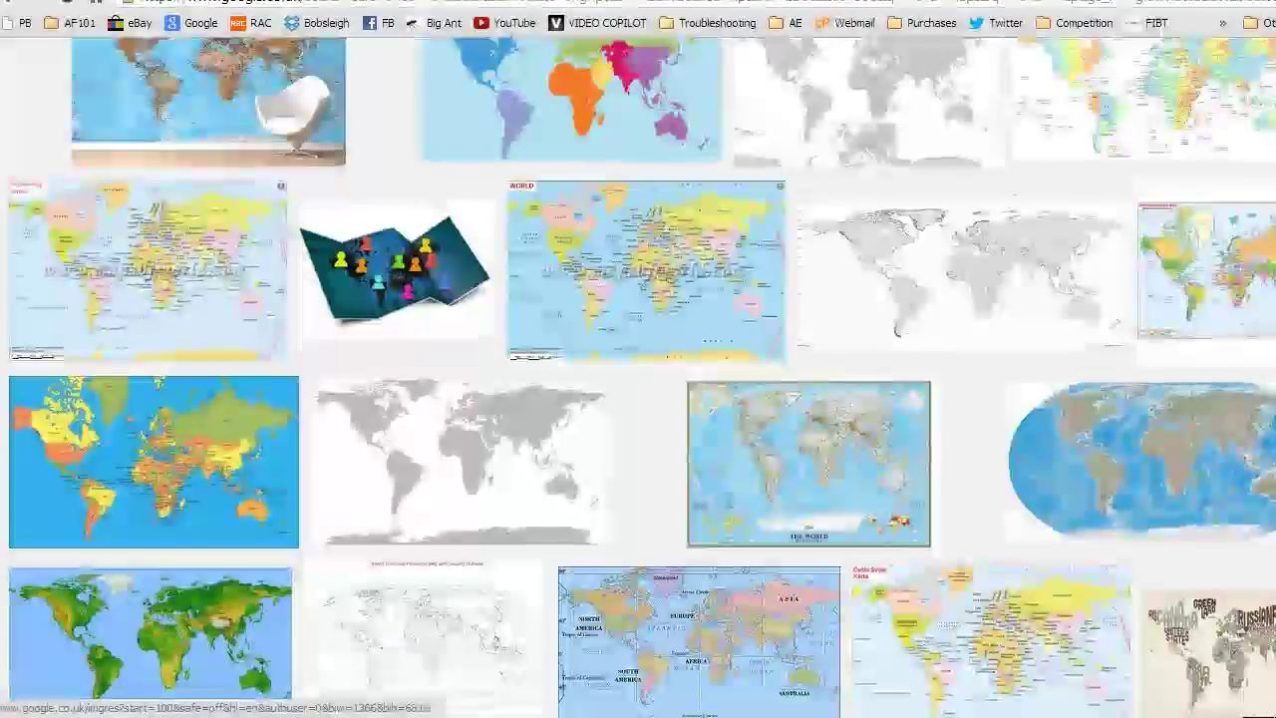
scroll(639, 379, "up", 2)
scroll(638, 378, "down", 3)
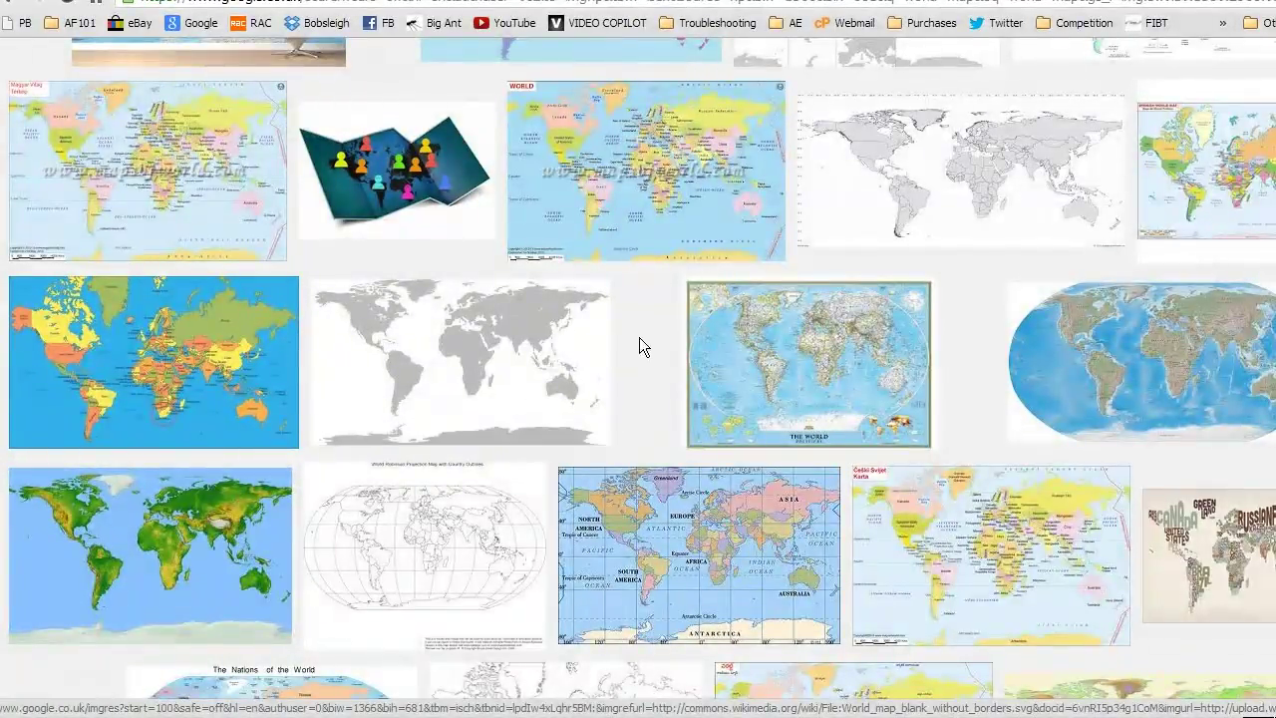
scroll(944, 303, "down", 2)
scroll(944, 303, "down", 7)
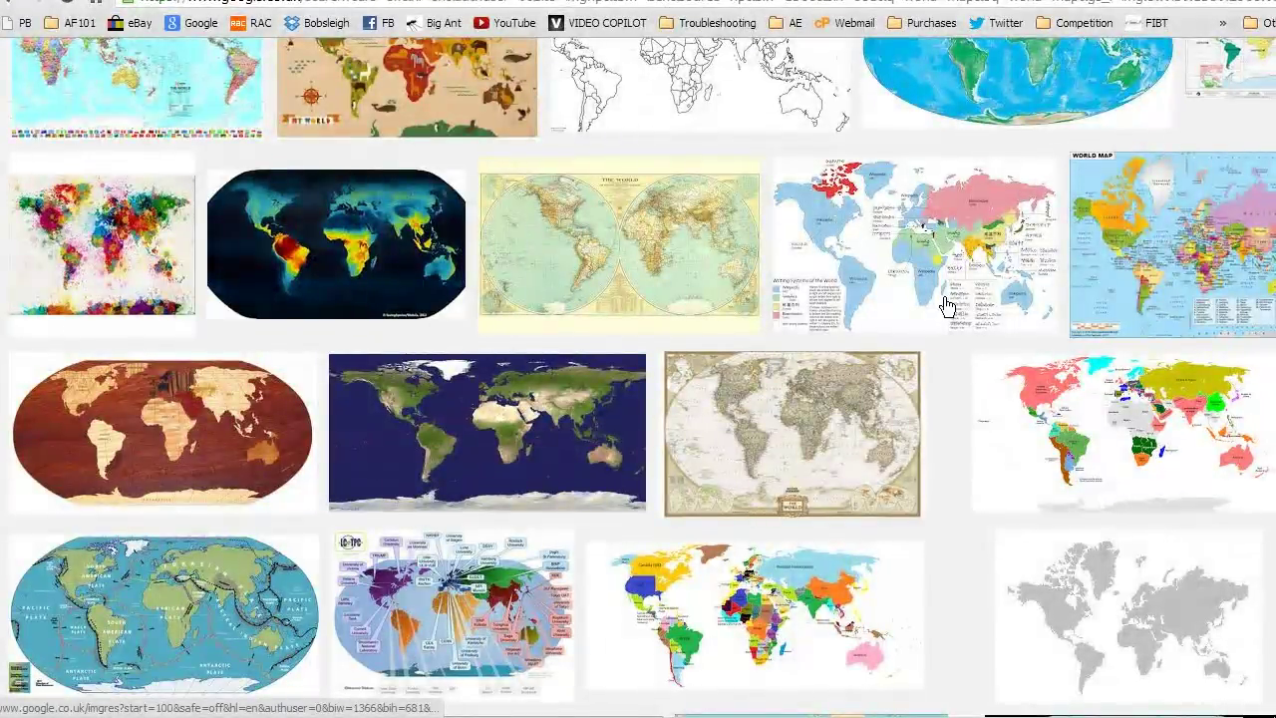
scroll(942, 297, "down", 4)
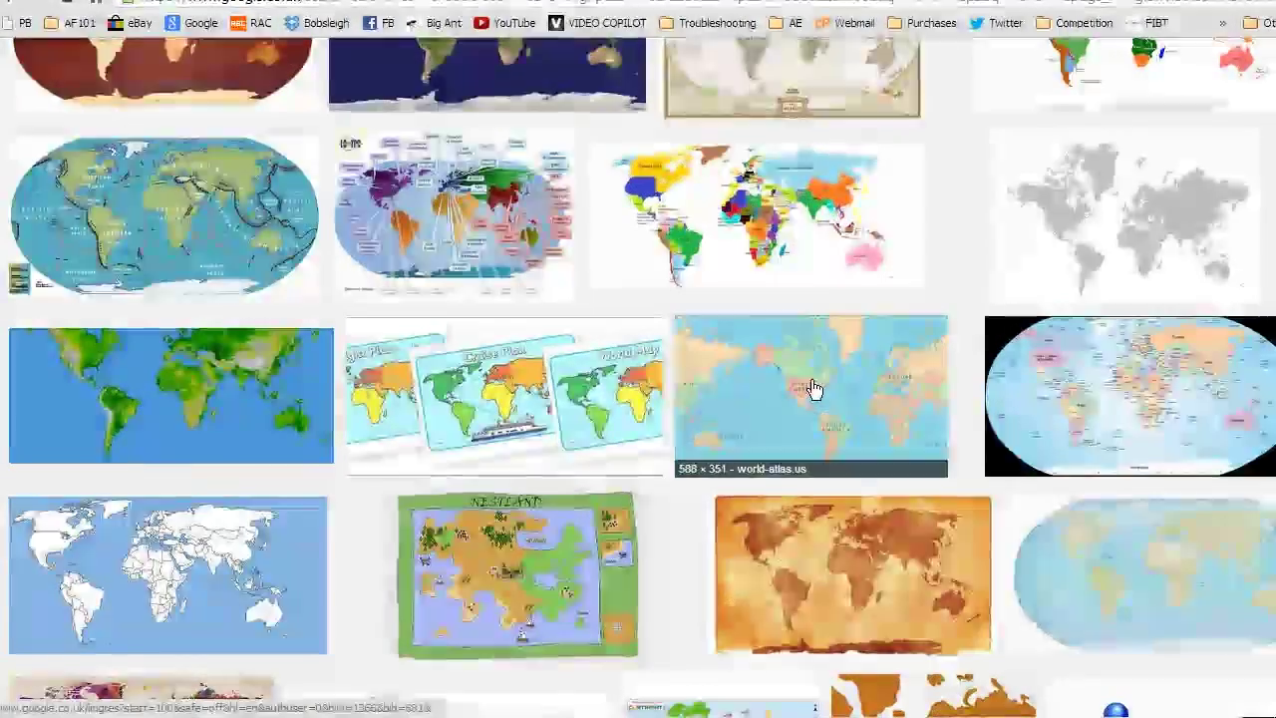
scroll(972, 355, "down", 1)
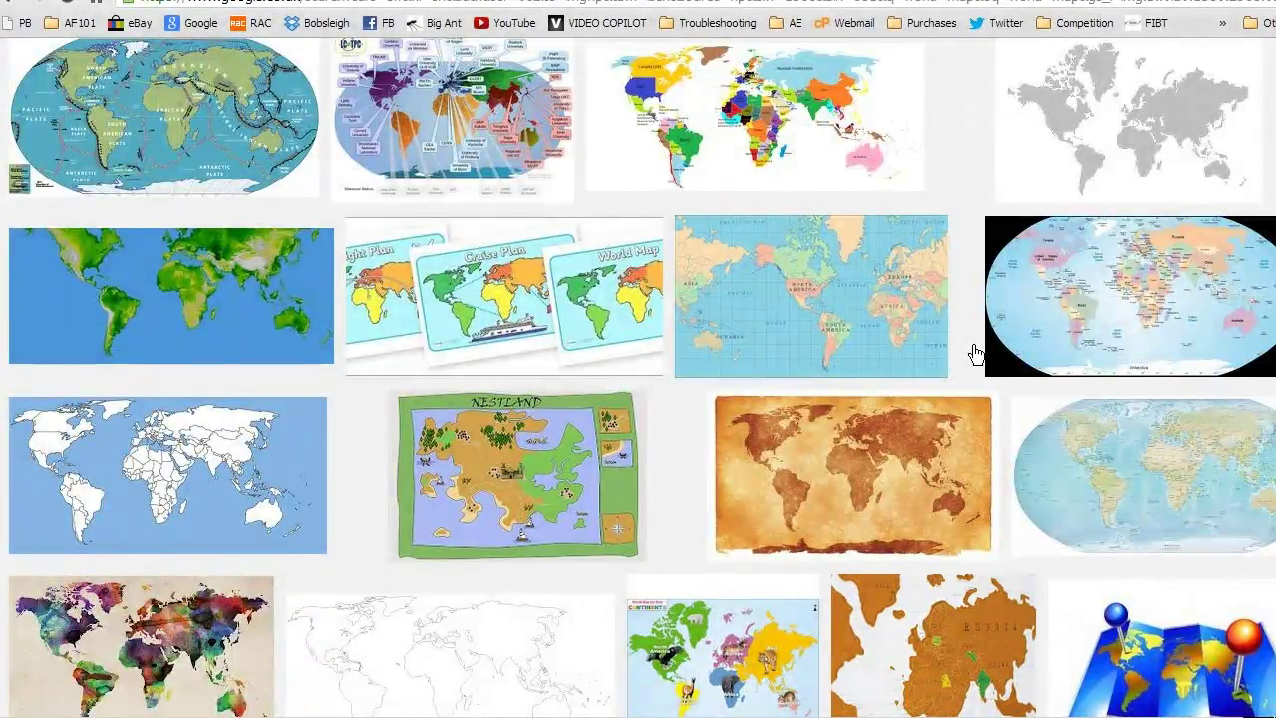
scroll(975, 353, "down", 4)
scroll(977, 348, "down", 2)
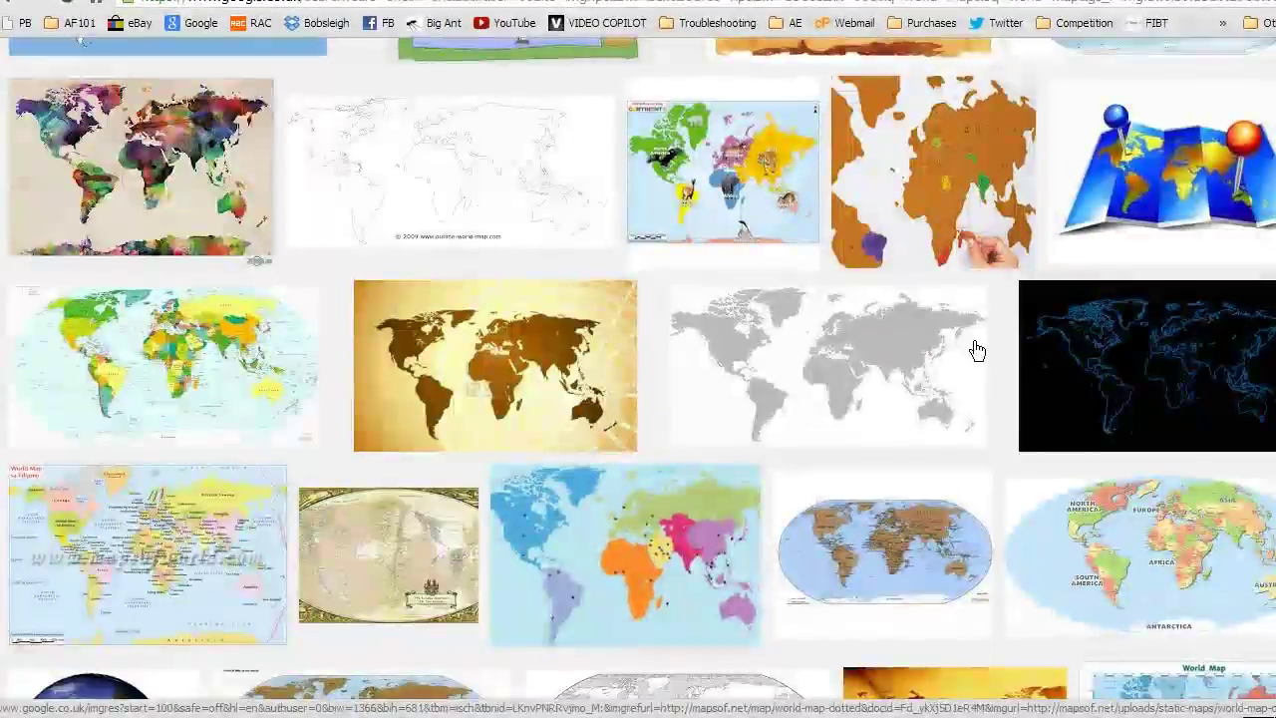
scroll(976, 349, "down", 4)
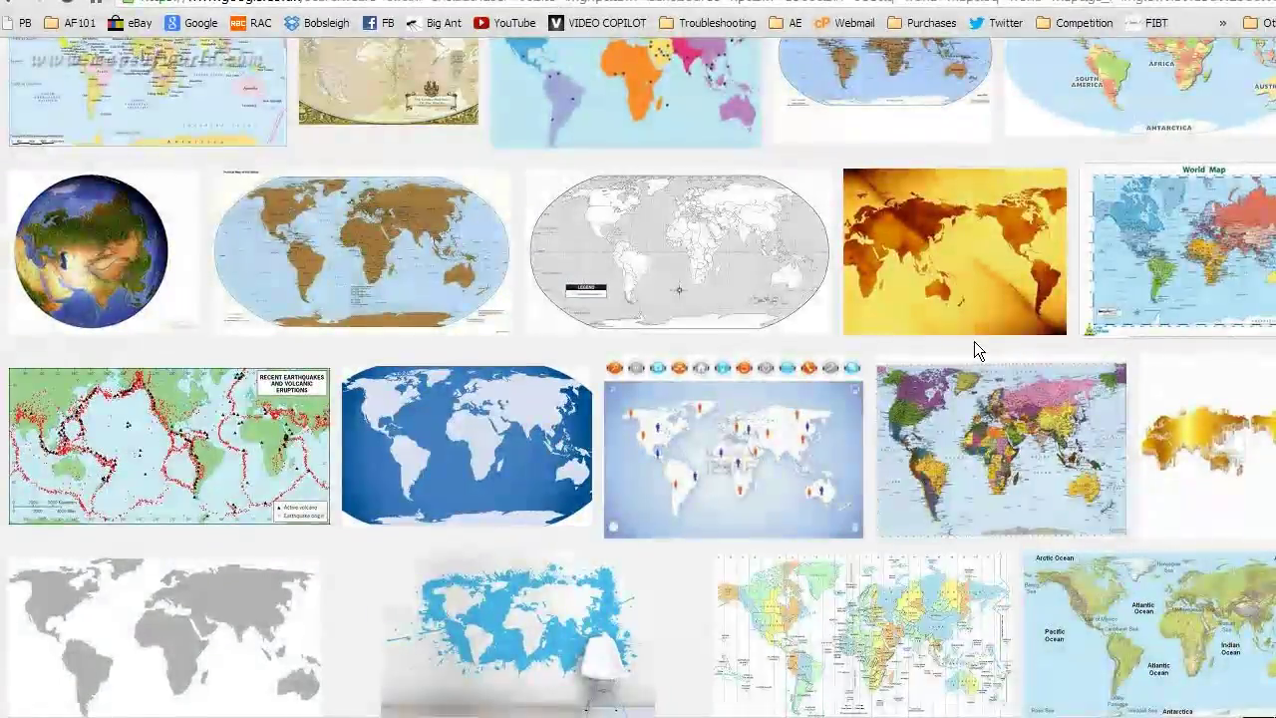
scroll(975, 344, "down", 3)
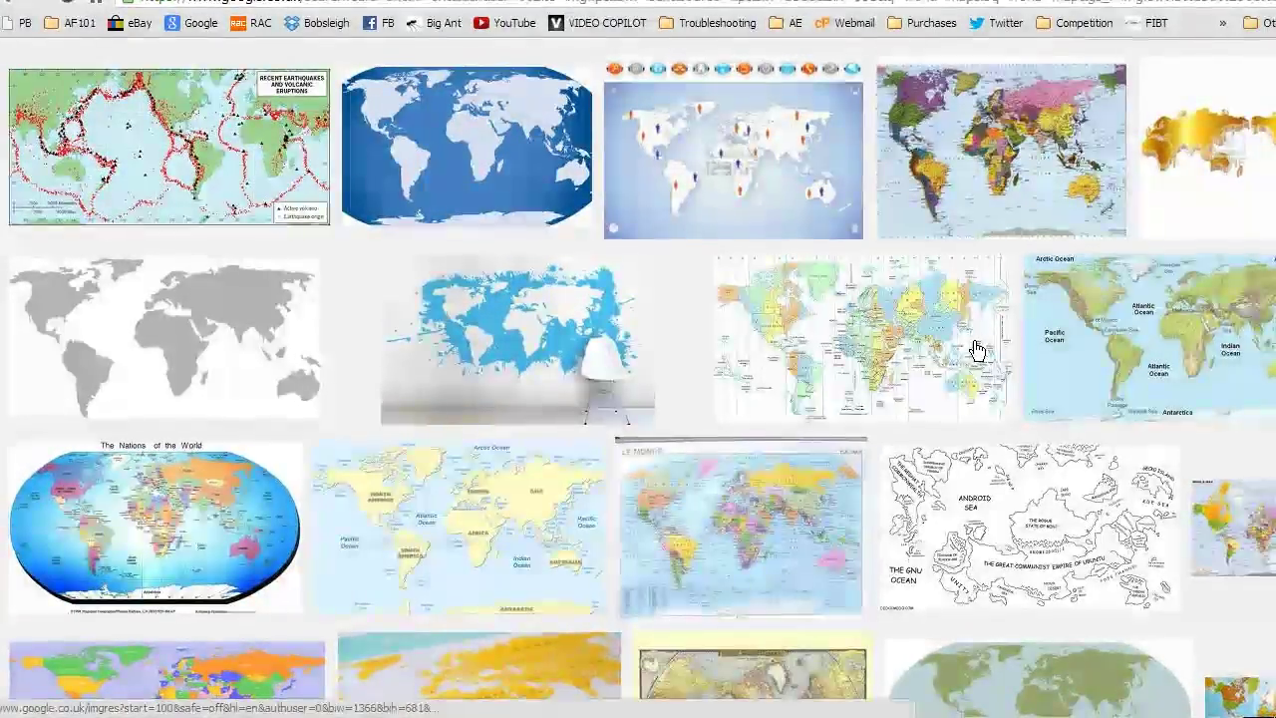
scroll(975, 349, "down", 5)
scroll(977, 349, "down", 2)
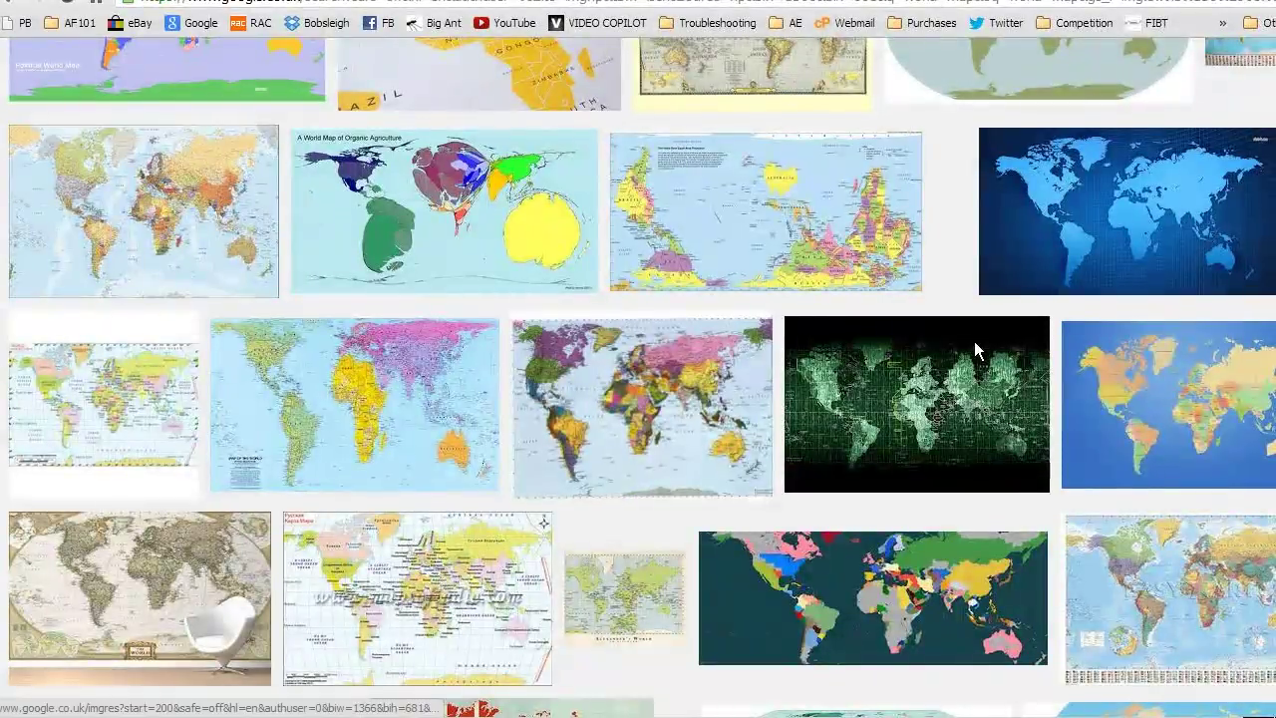
Open the full-size original of the Matrix World Map image
right_click(958, 401)
left_click(894, 404)
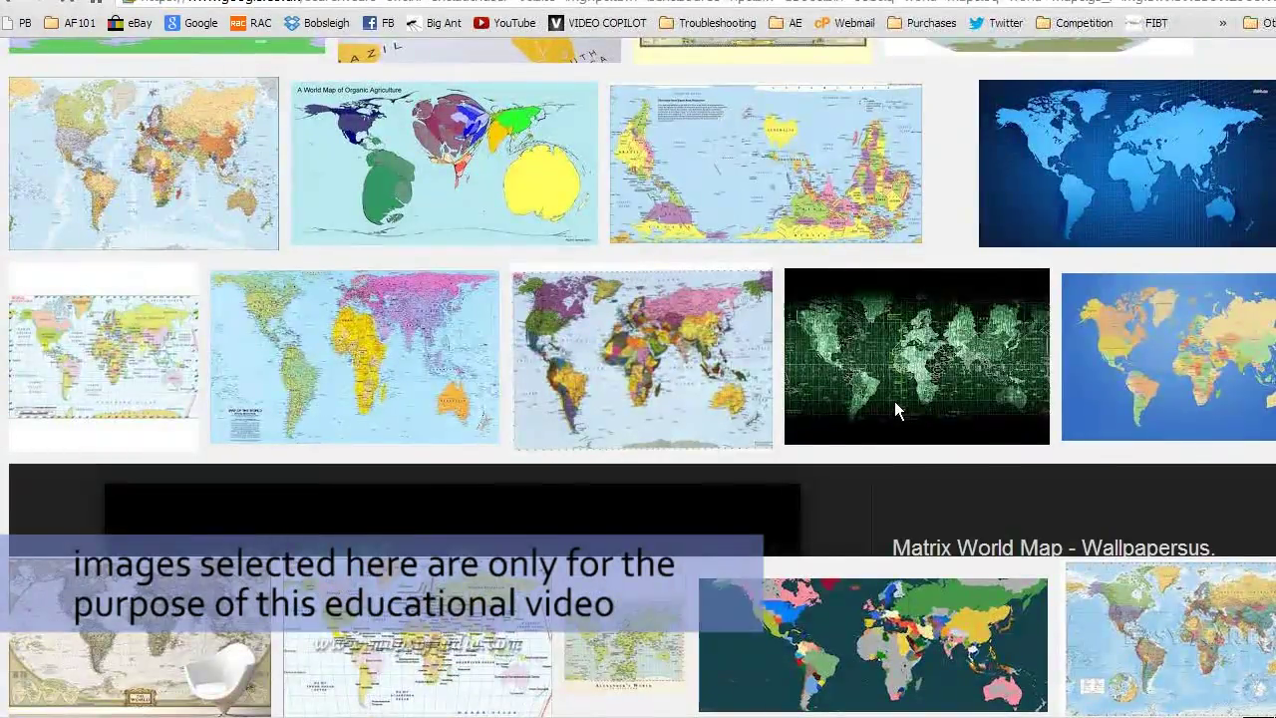
left_click(1052, 346)
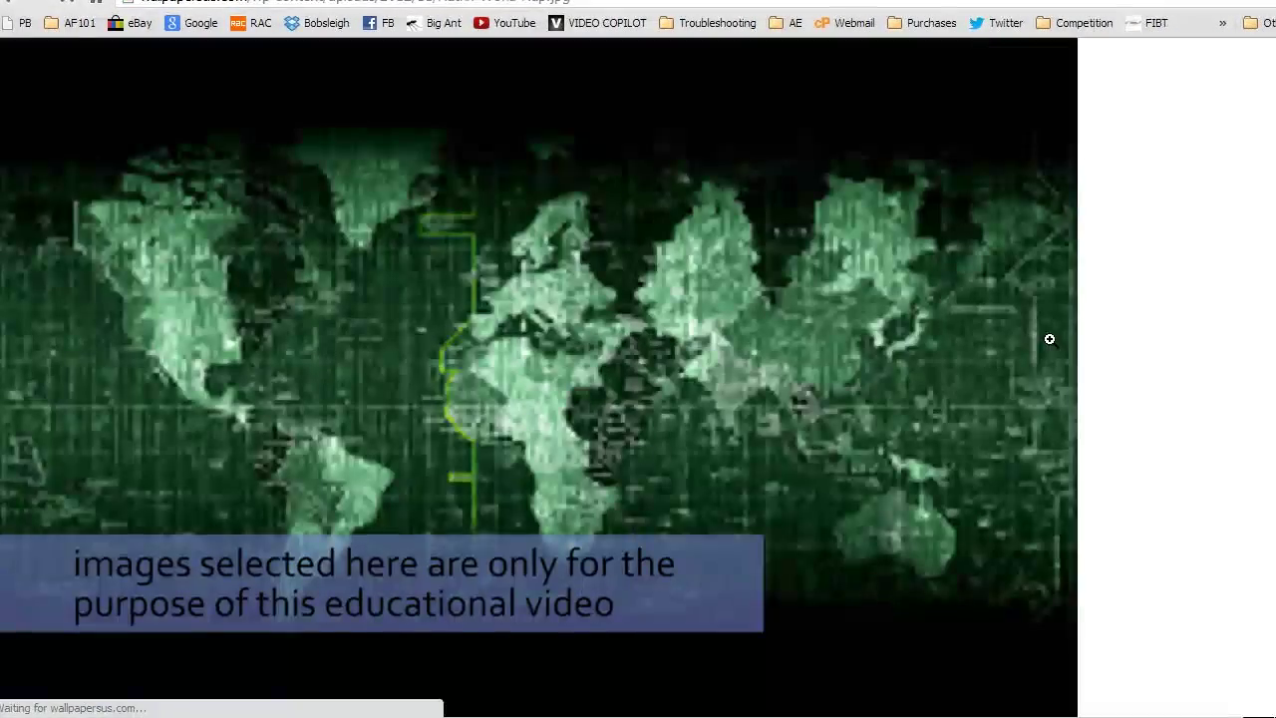
Save the image as Matrix-World-Map.jpg in the Pictures library
right_click(448, 270)
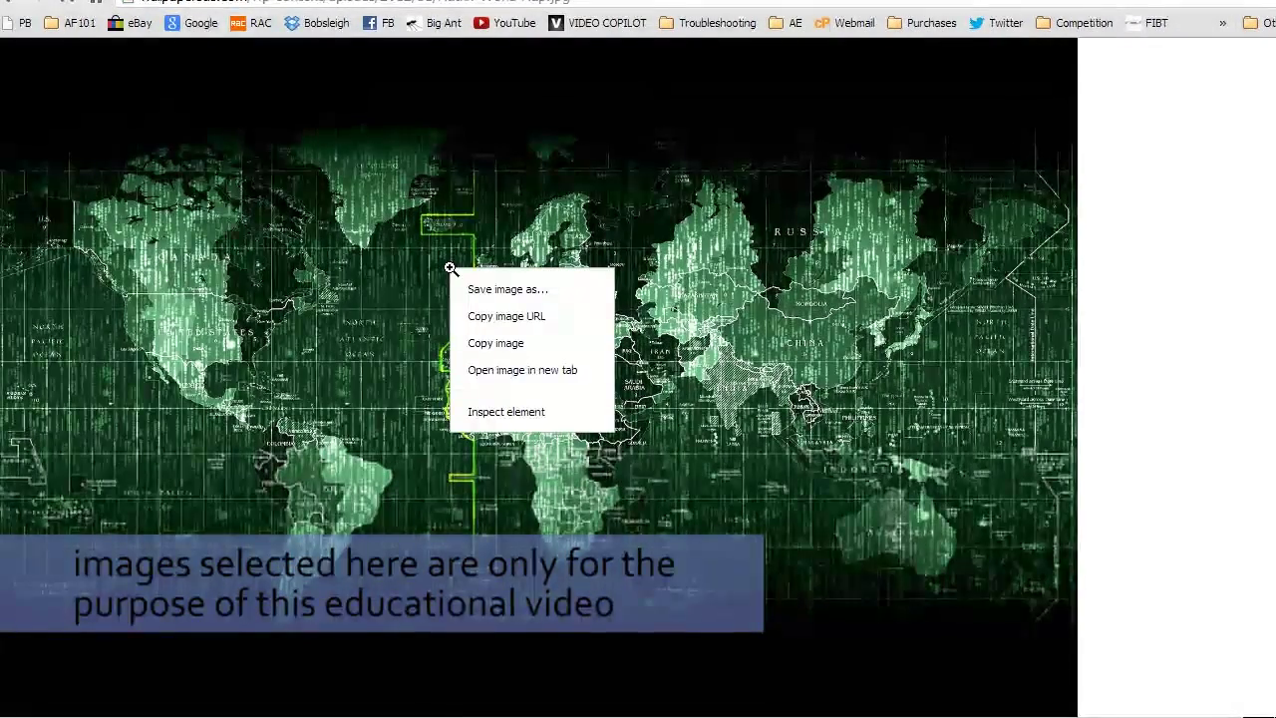
left_click(535, 296)
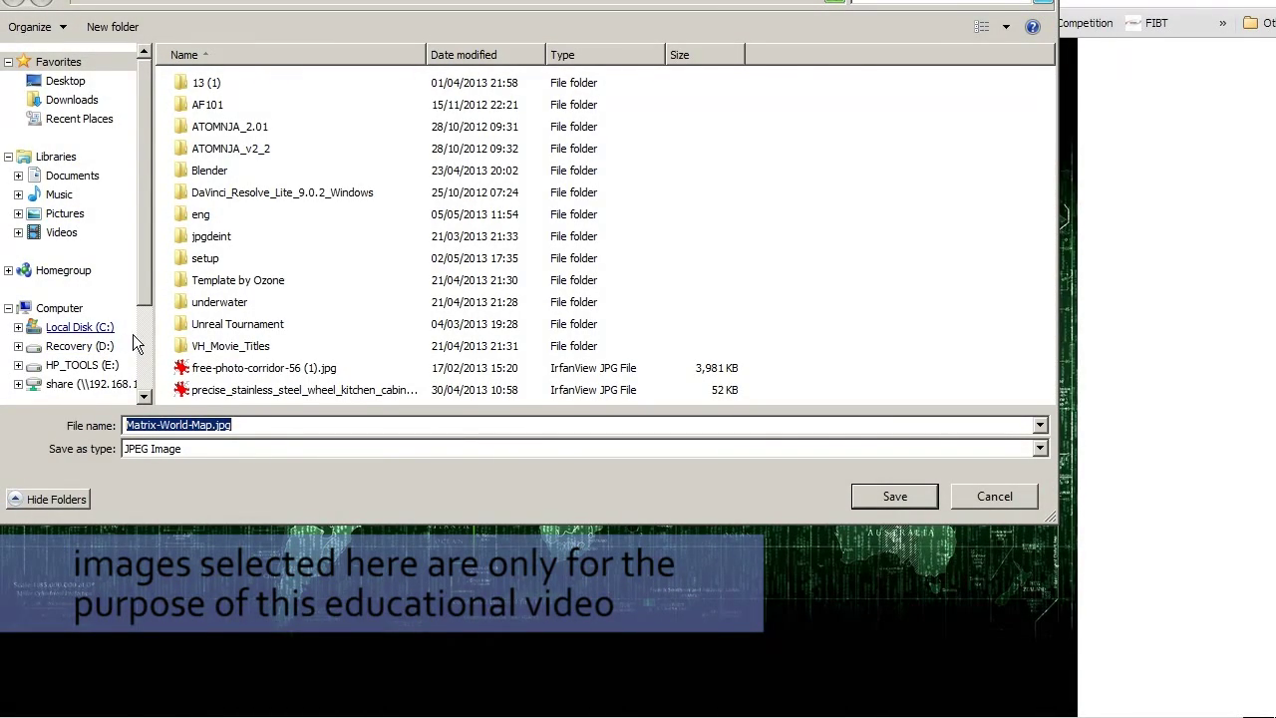
left_click(60, 215)
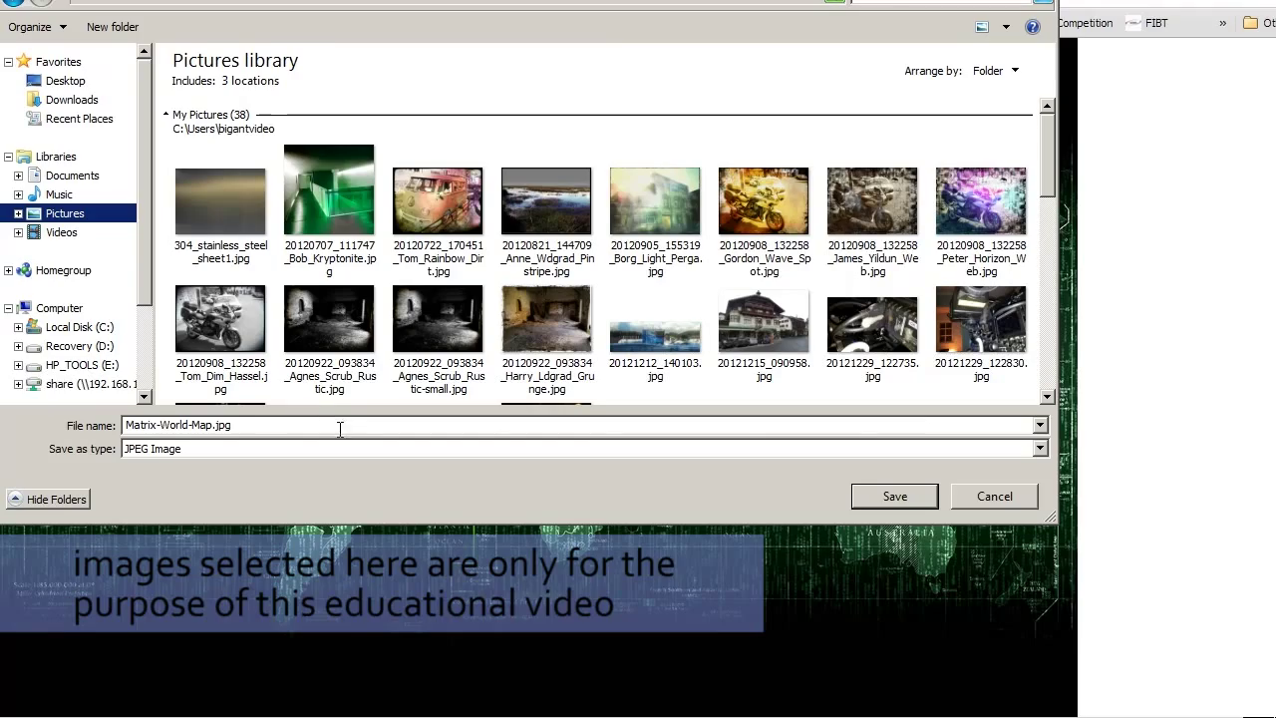
left_click(894, 497)
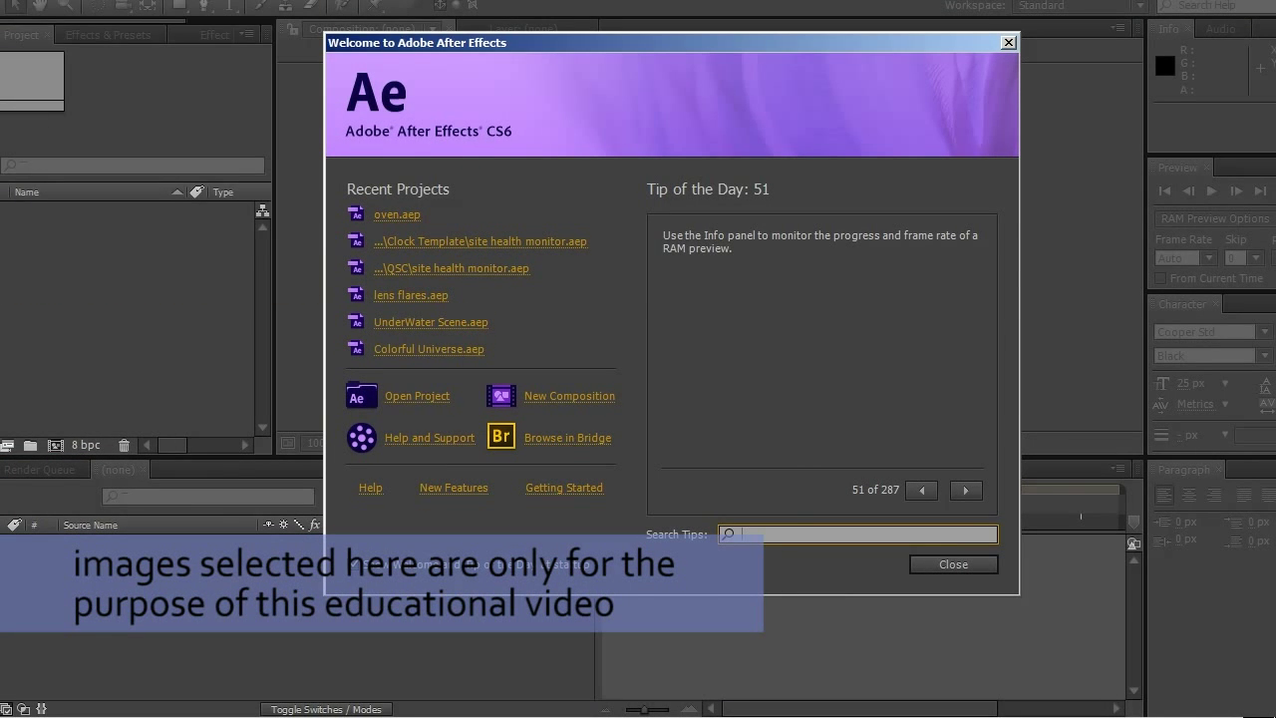
Create HDV/HDTV 720 25 Comp 1, then import the blank world map PNG and Matrix-World-Map.jpg
left_click(573, 399)
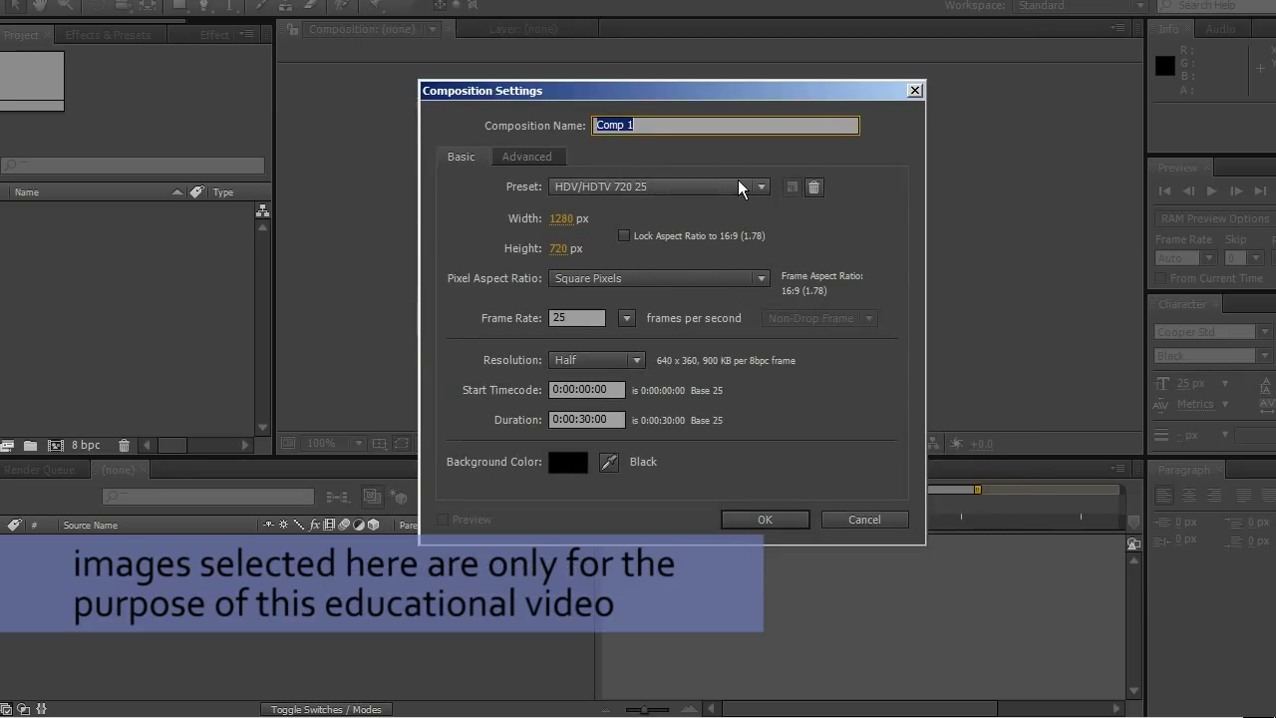
left_click(764, 520)
right_click(93, 306)
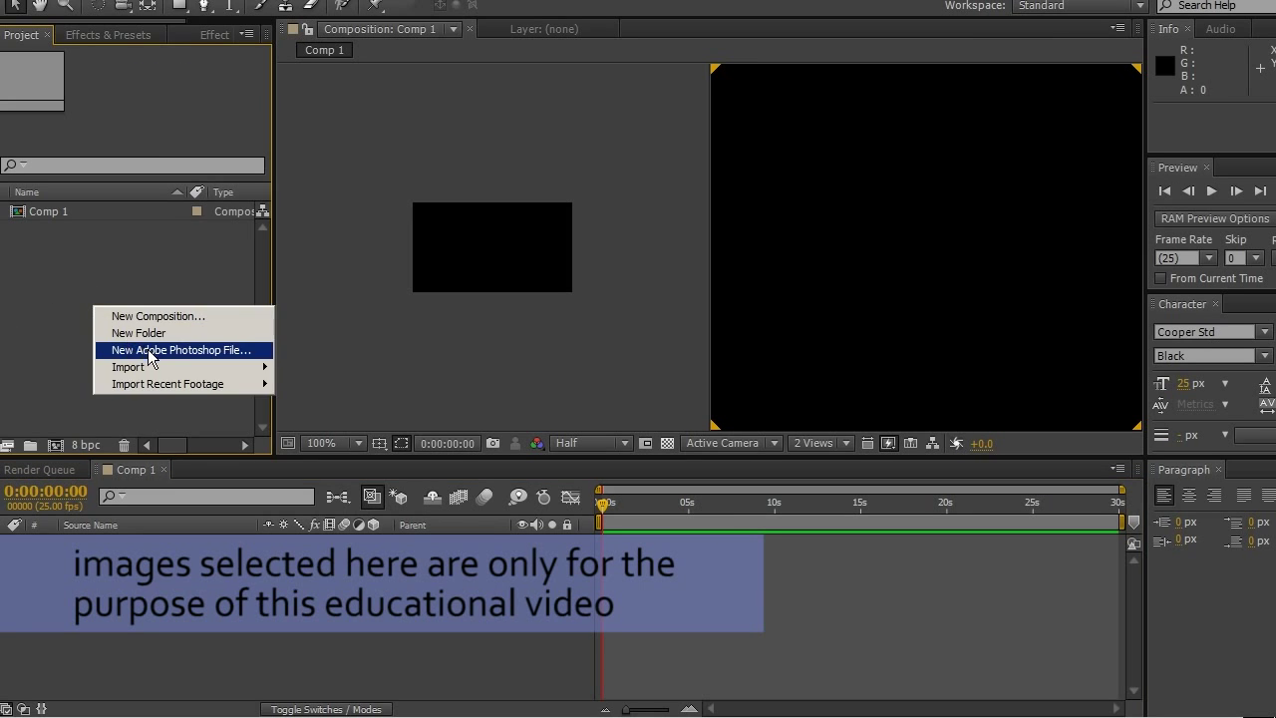
mouse_move(164, 367)
left_click(325, 368)
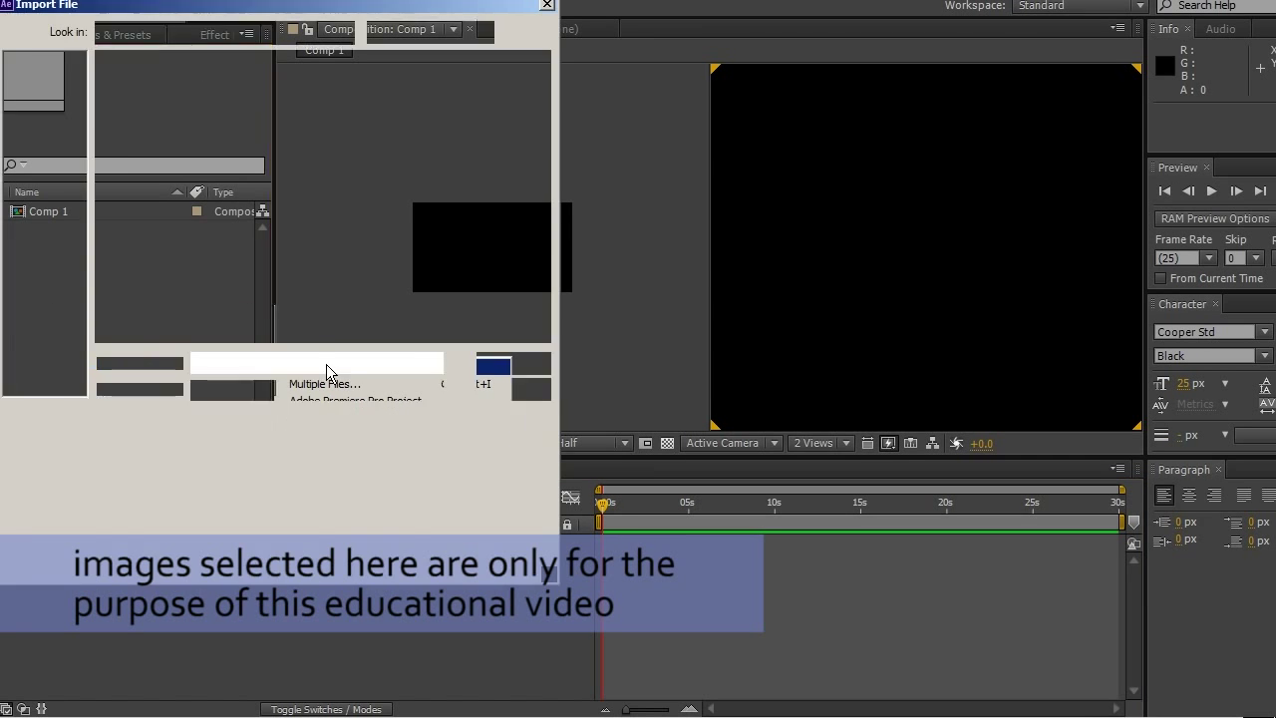
left_click(242, 135)
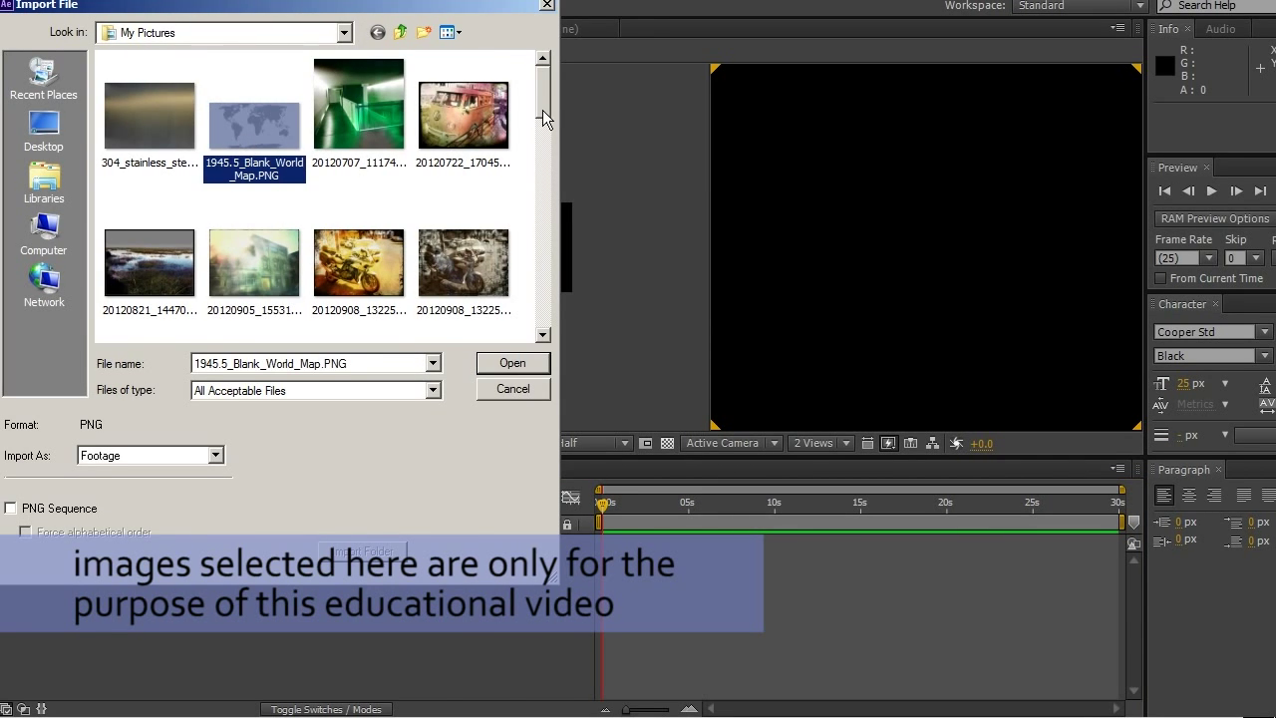
left_click_drag(543, 117, 545, 323)
left_click(399, 299, "ctrl")
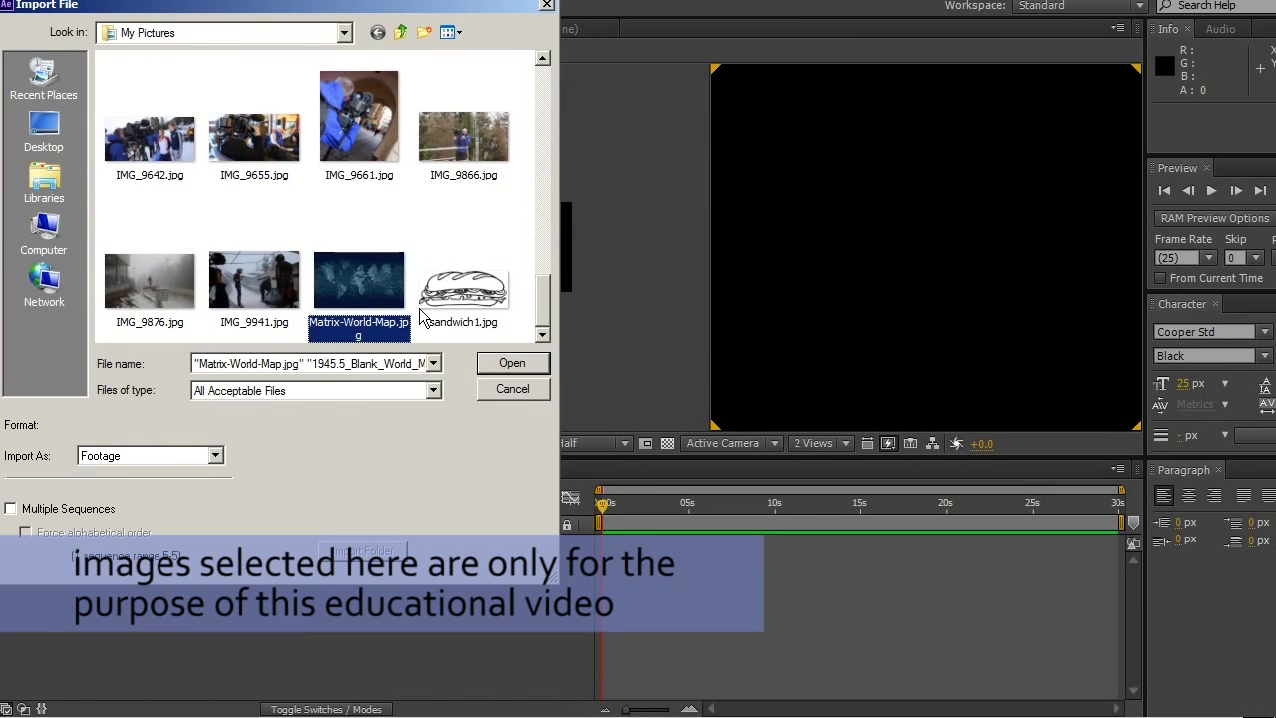
left_click(512, 363)
left_click(76, 329)
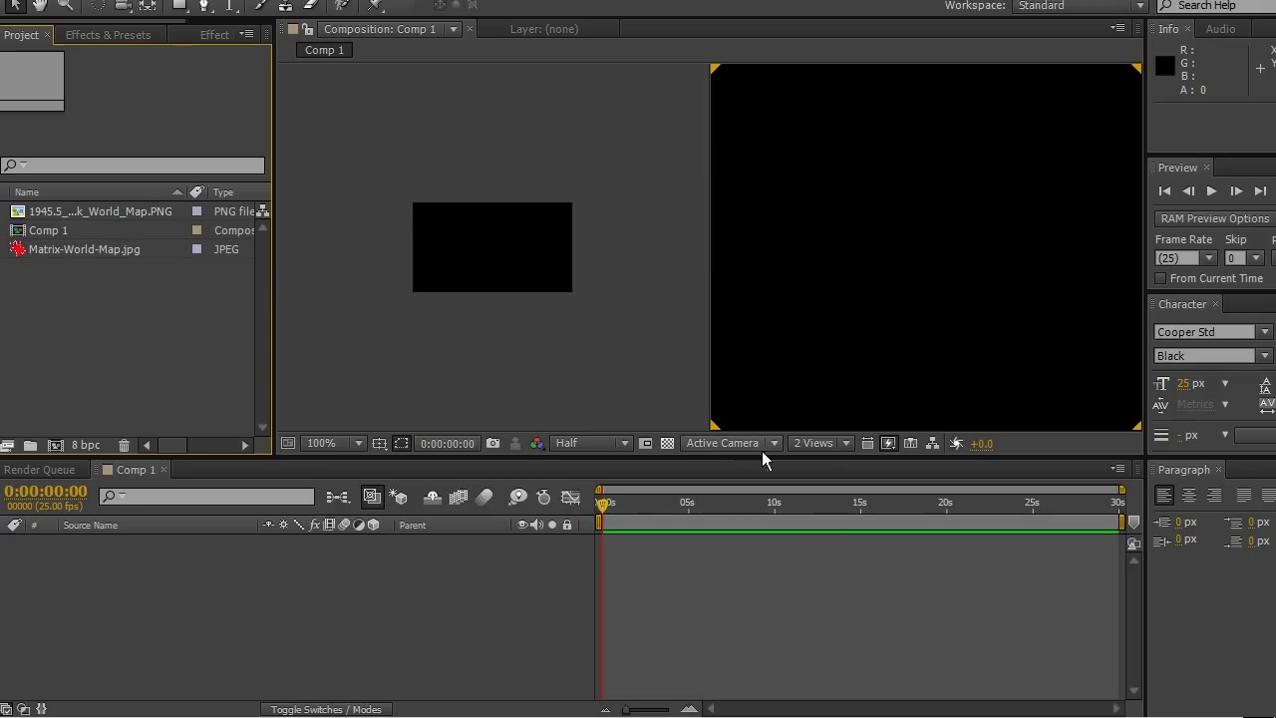
Fit the composition in a single viewer and add the blank world map to Comp 1
left_click(817, 447)
left_click(816, 472)
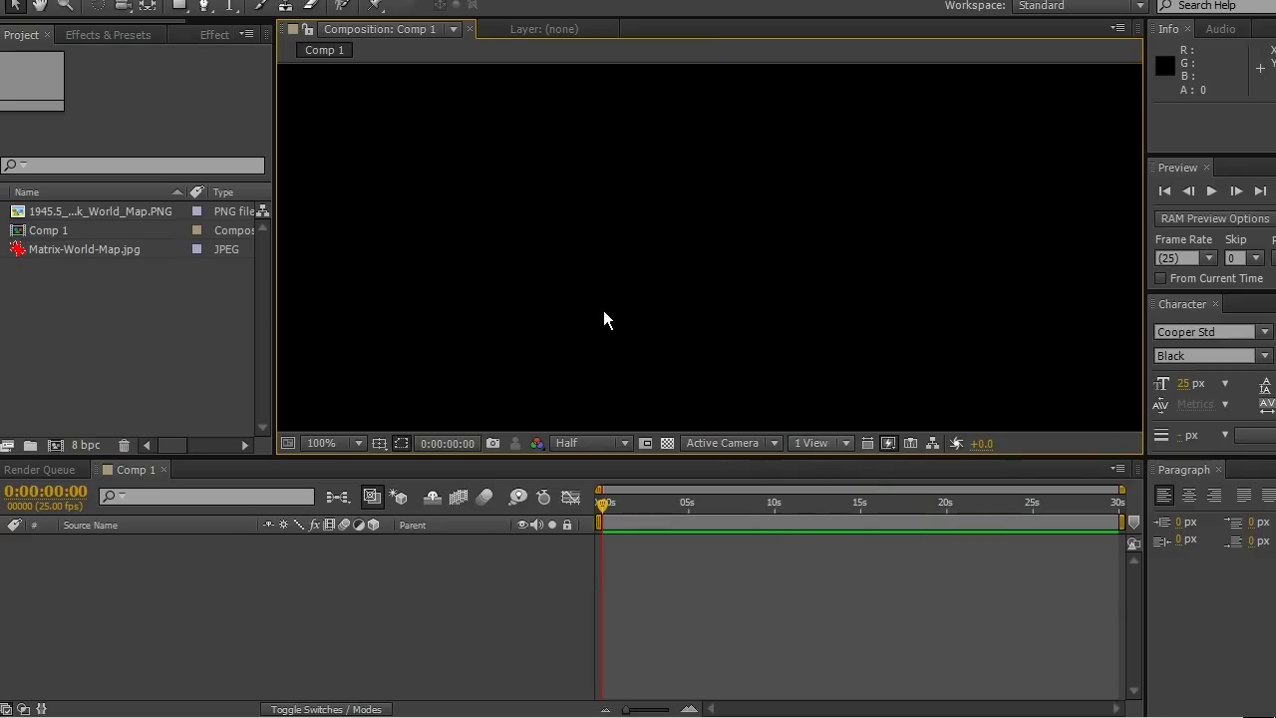
left_click(327, 445)
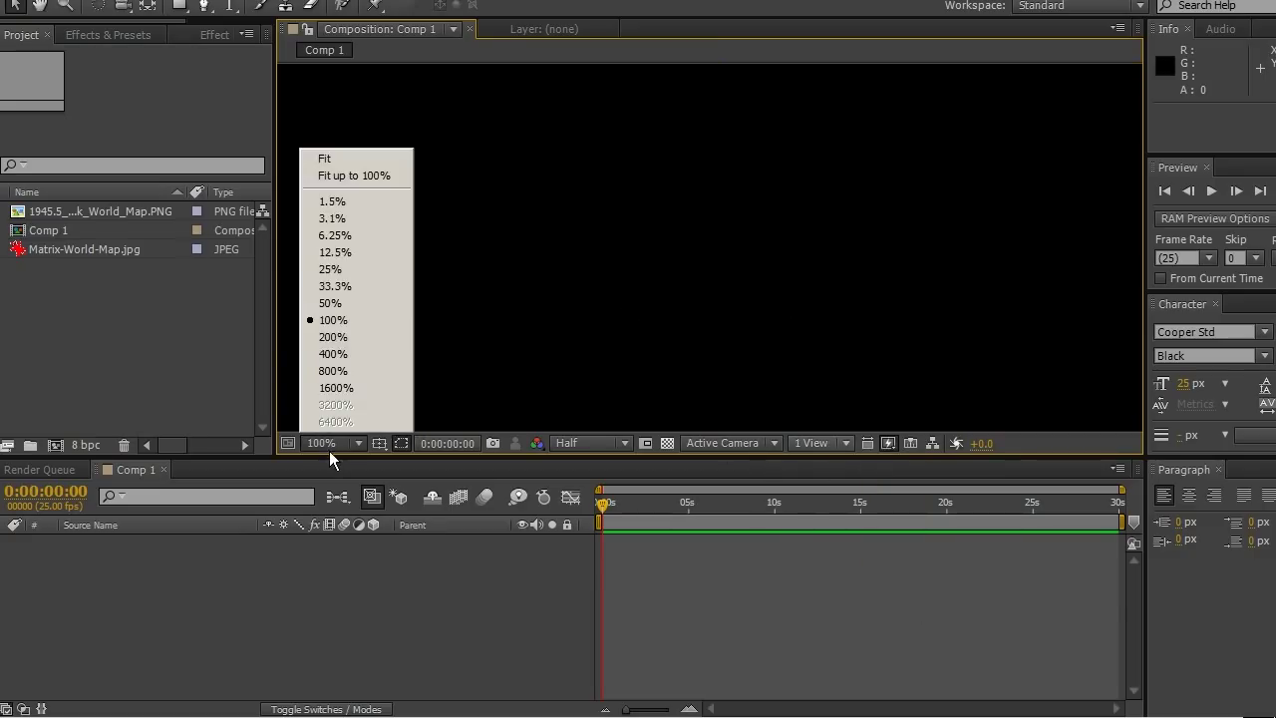
left_click(380, 170)
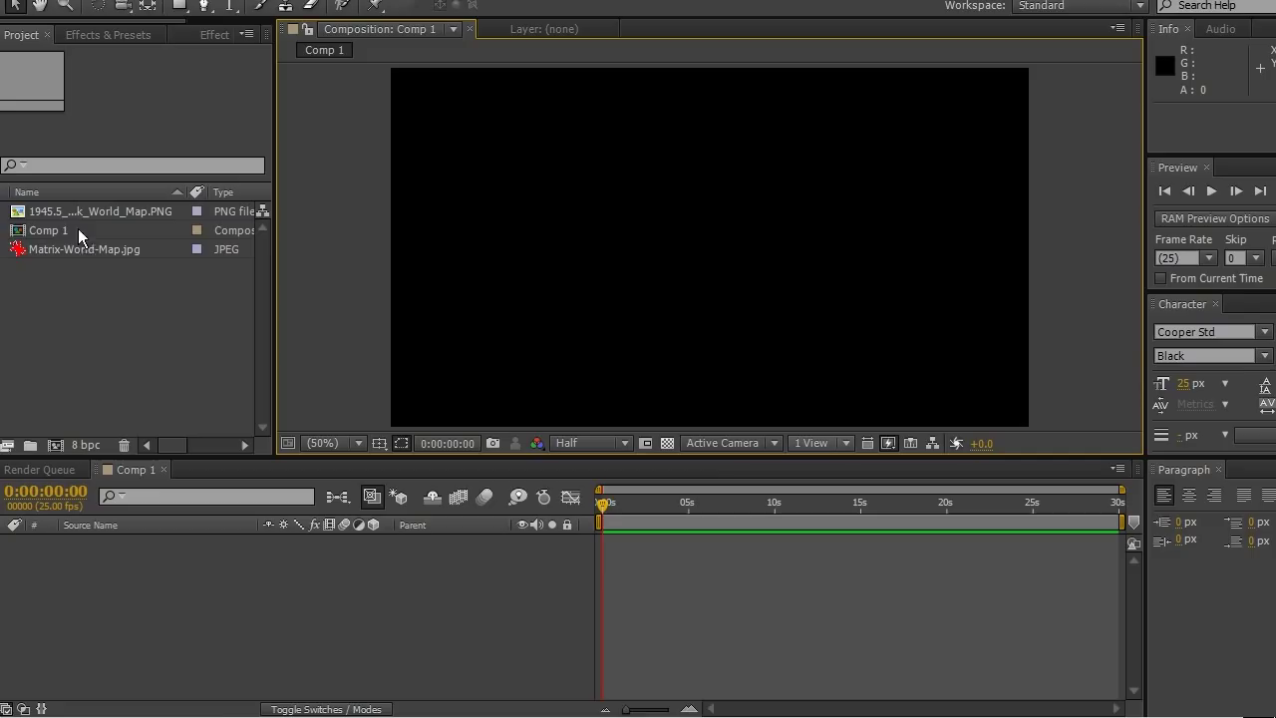
left_click_drag(70, 219, 126, 580)
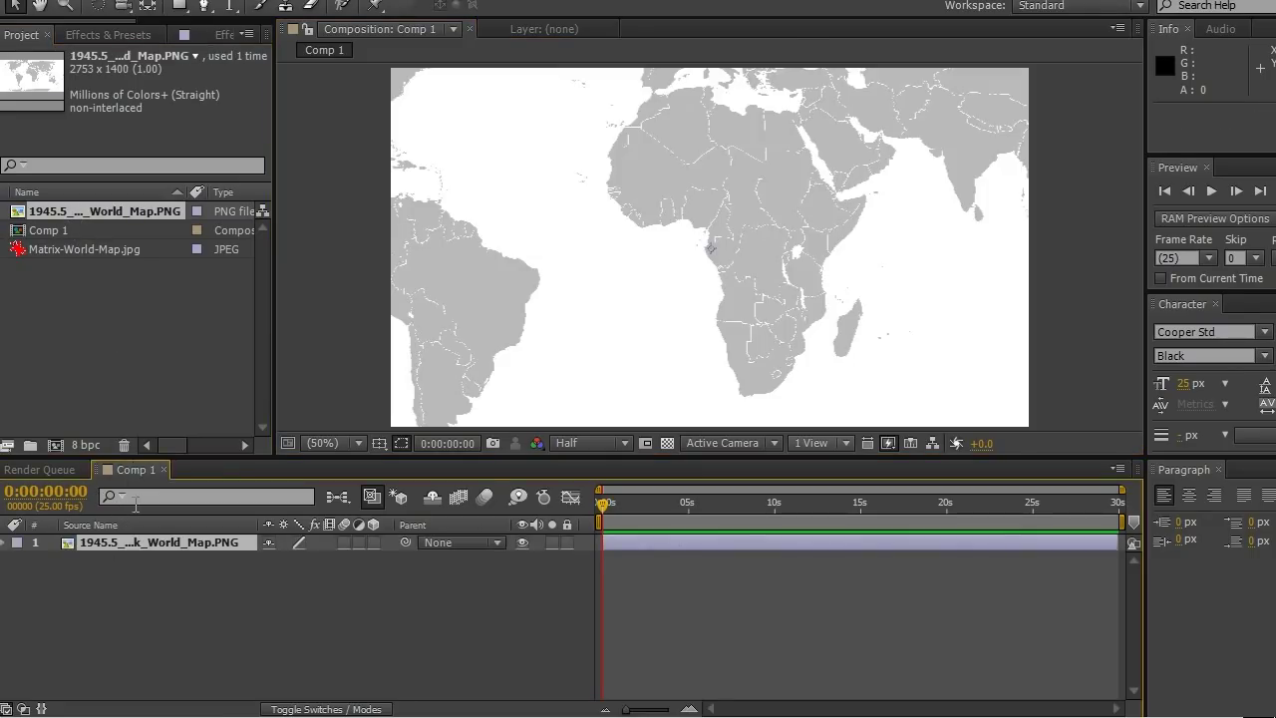
Apply the CC Sphere effect to the world map layer
left_click(112, 32)
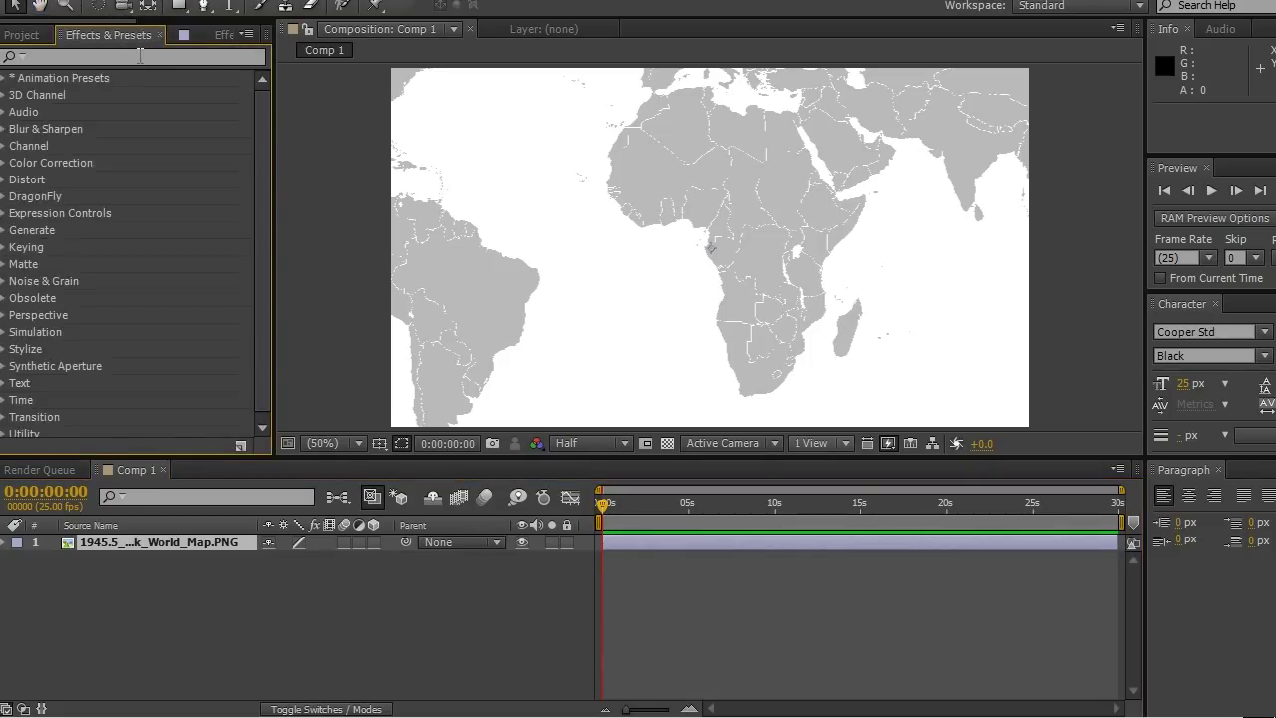
left_click(139, 56)
type("cc s")
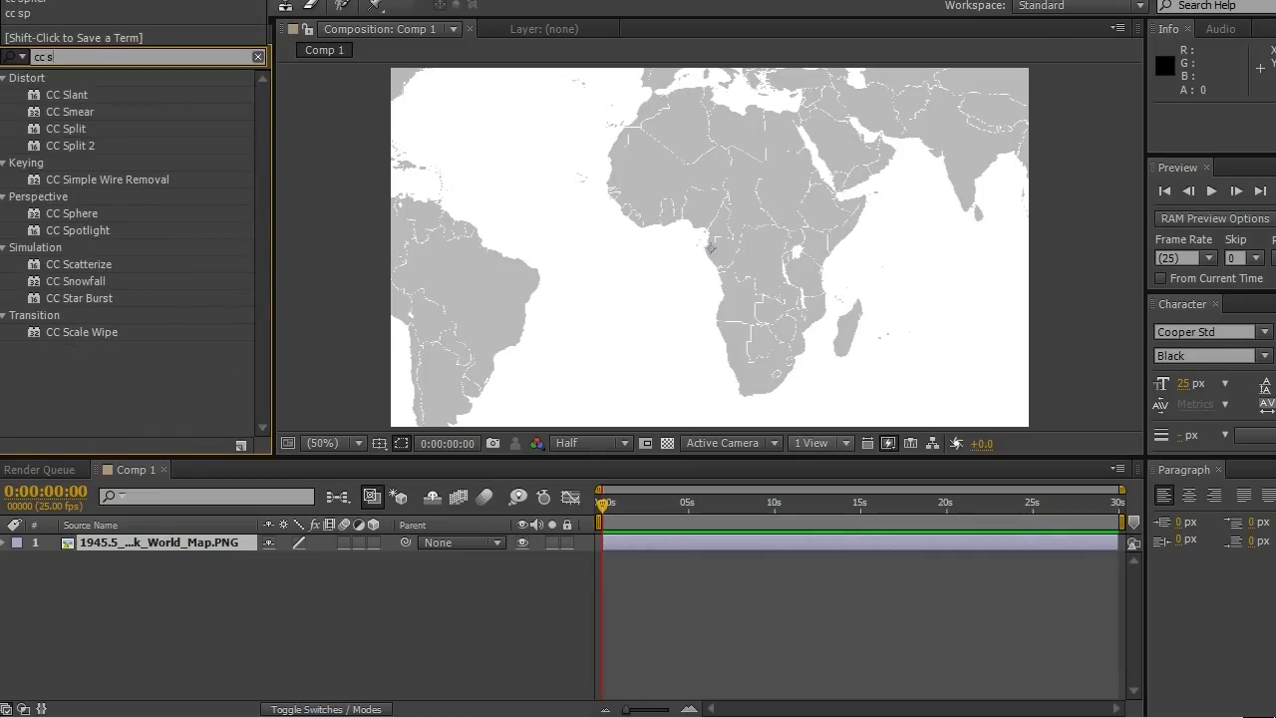
type("phere")
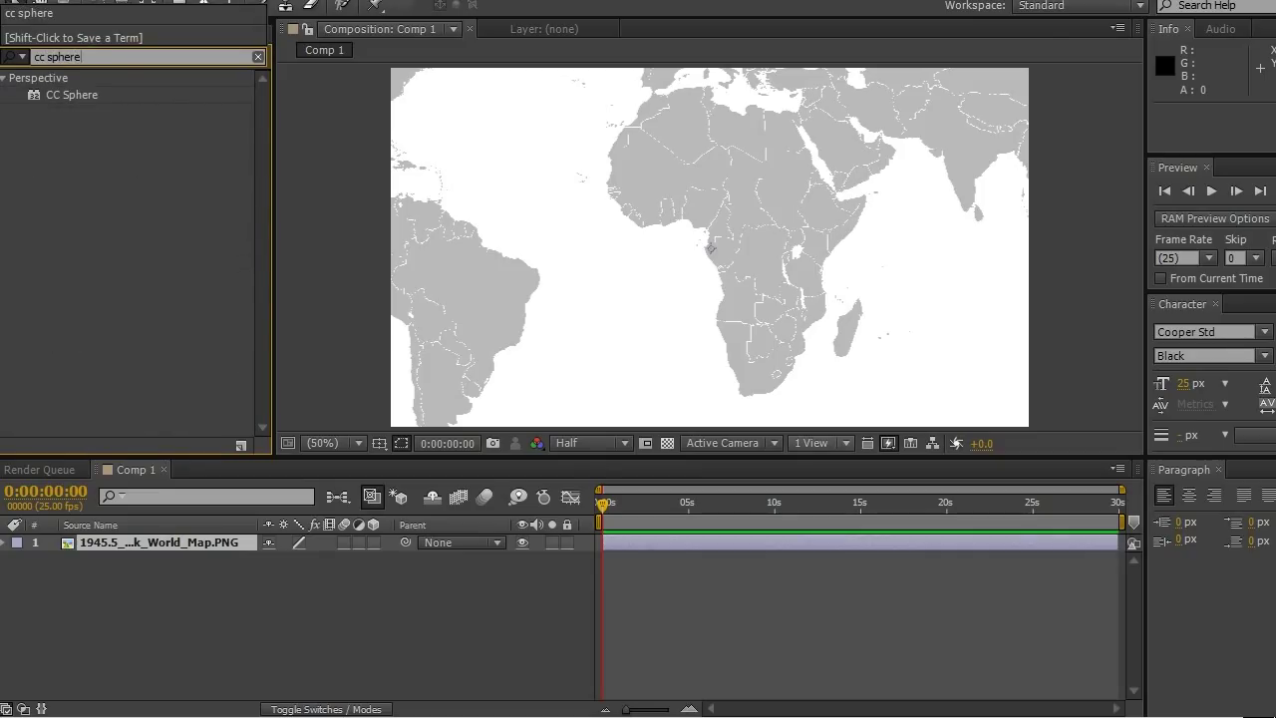
left_click_drag(40, 94, 506, 447)
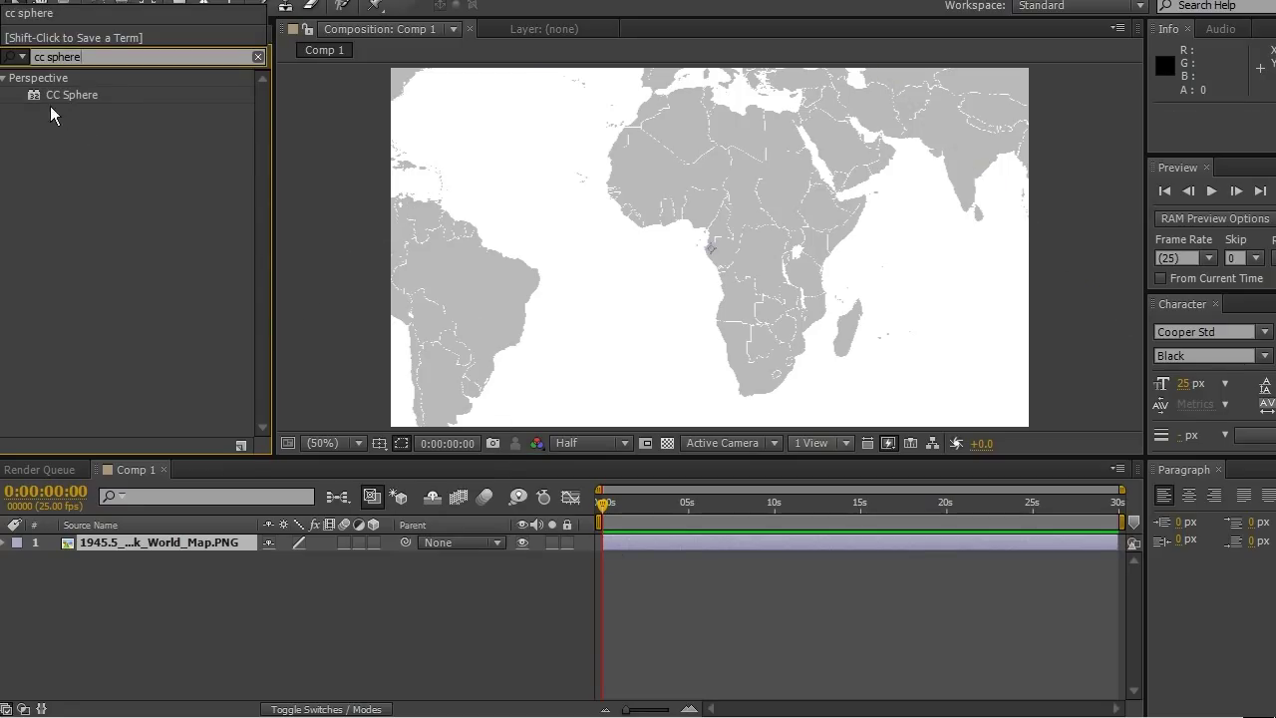
left_click_drag(54, 95, 618, 547)
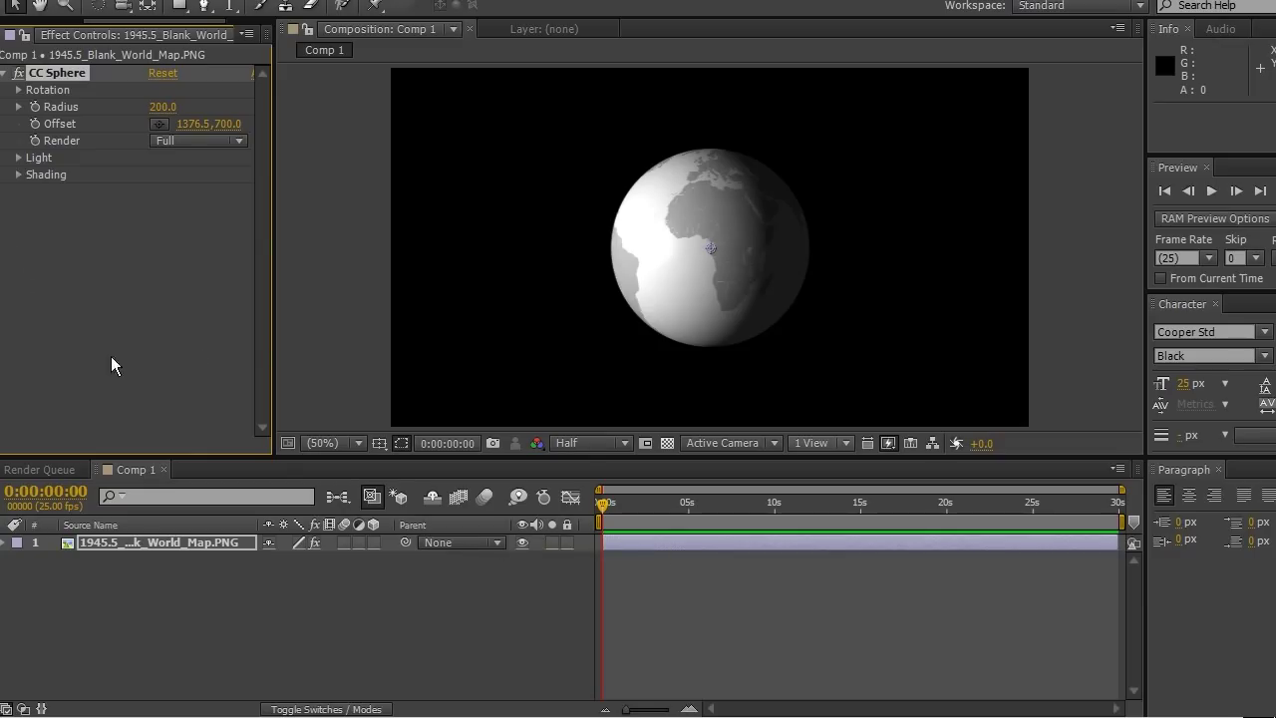
Keyframe CC Sphere Rotation Y from 0x+32° to 3x+32°, then scrub to preview the spin
left_click(17, 89)
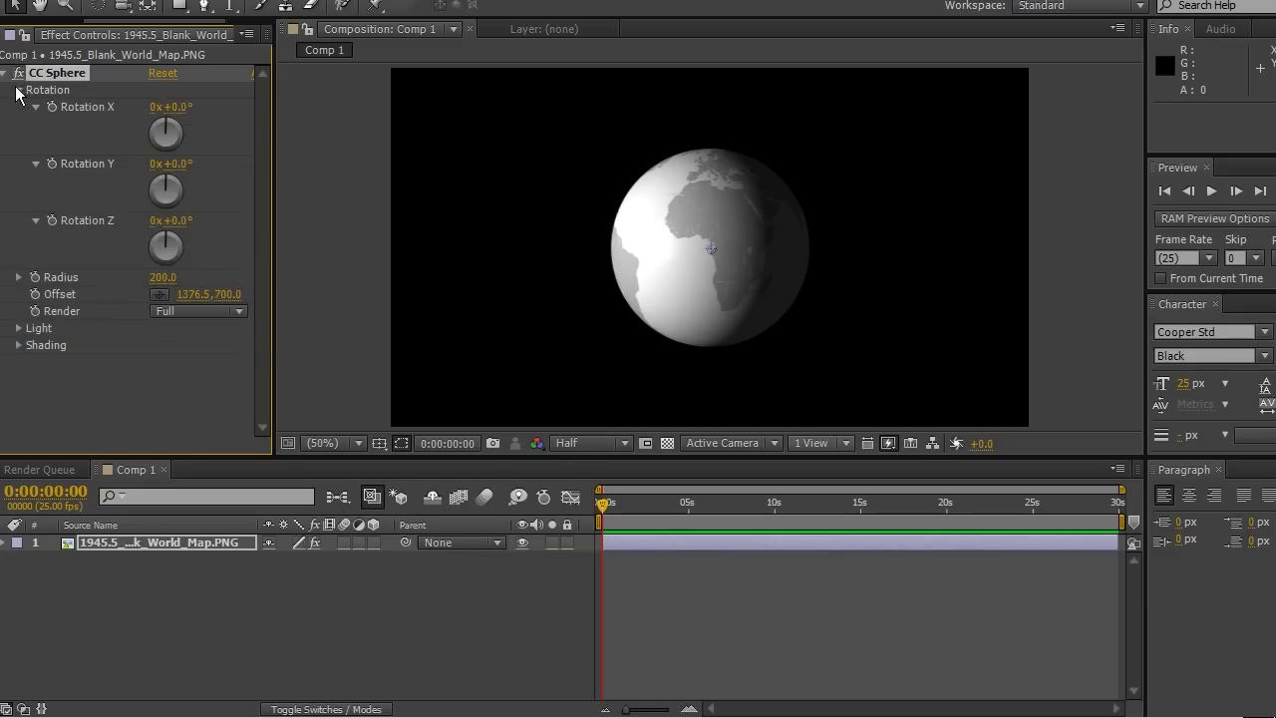
mouse_move(179, 189)
left_mouse_down()
mouse_move(144, 184)
mouse_move(170, 191)
left_mouse_up()
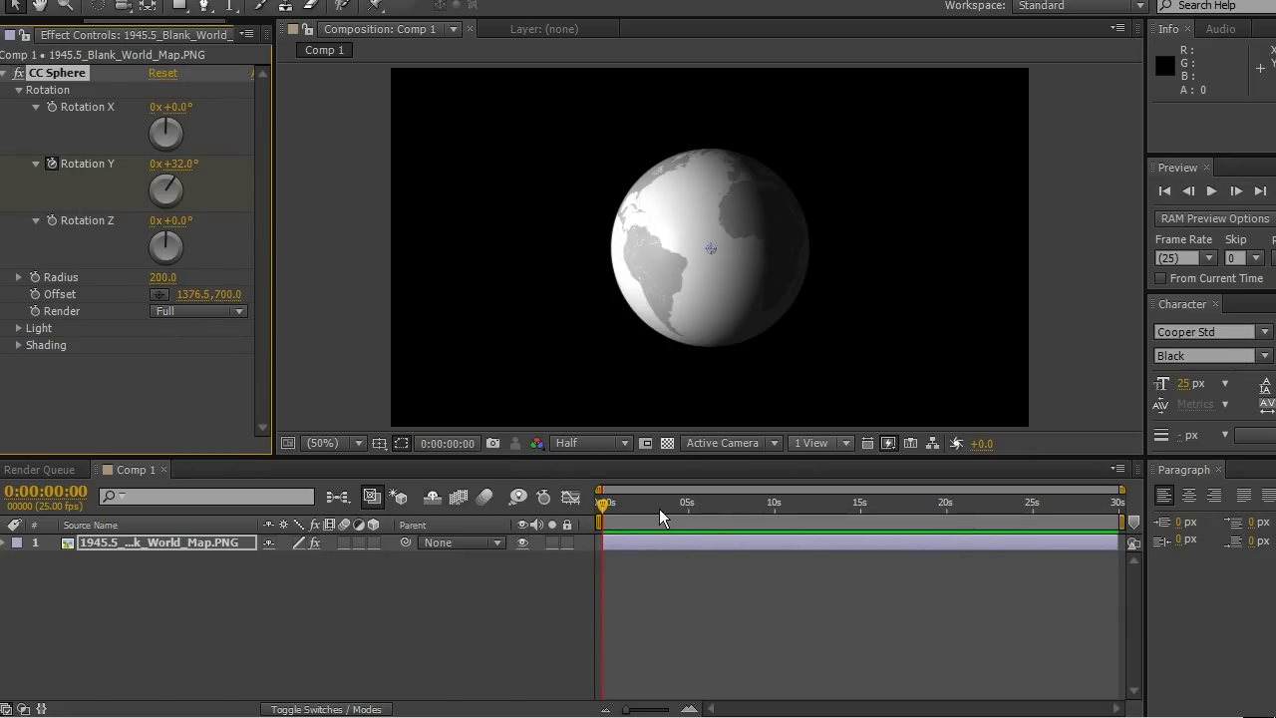
left_click_drag(666, 506, 1111, 520)
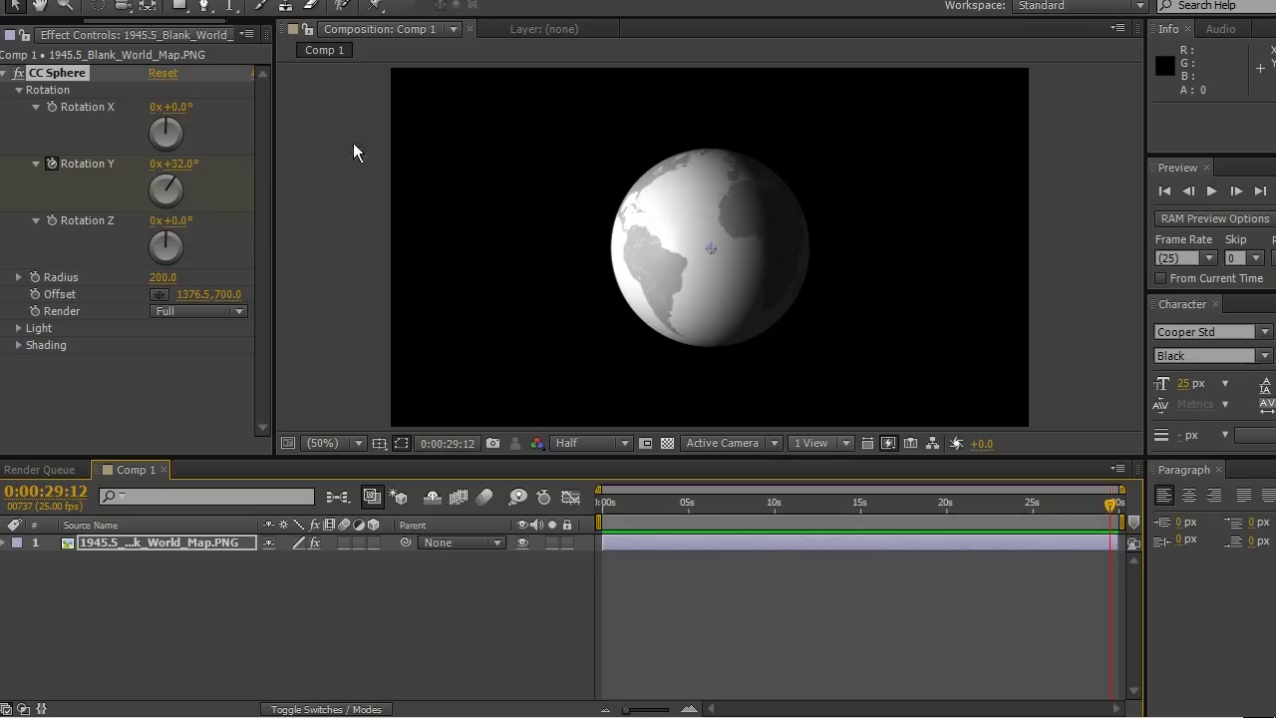
left_click(155, 165)
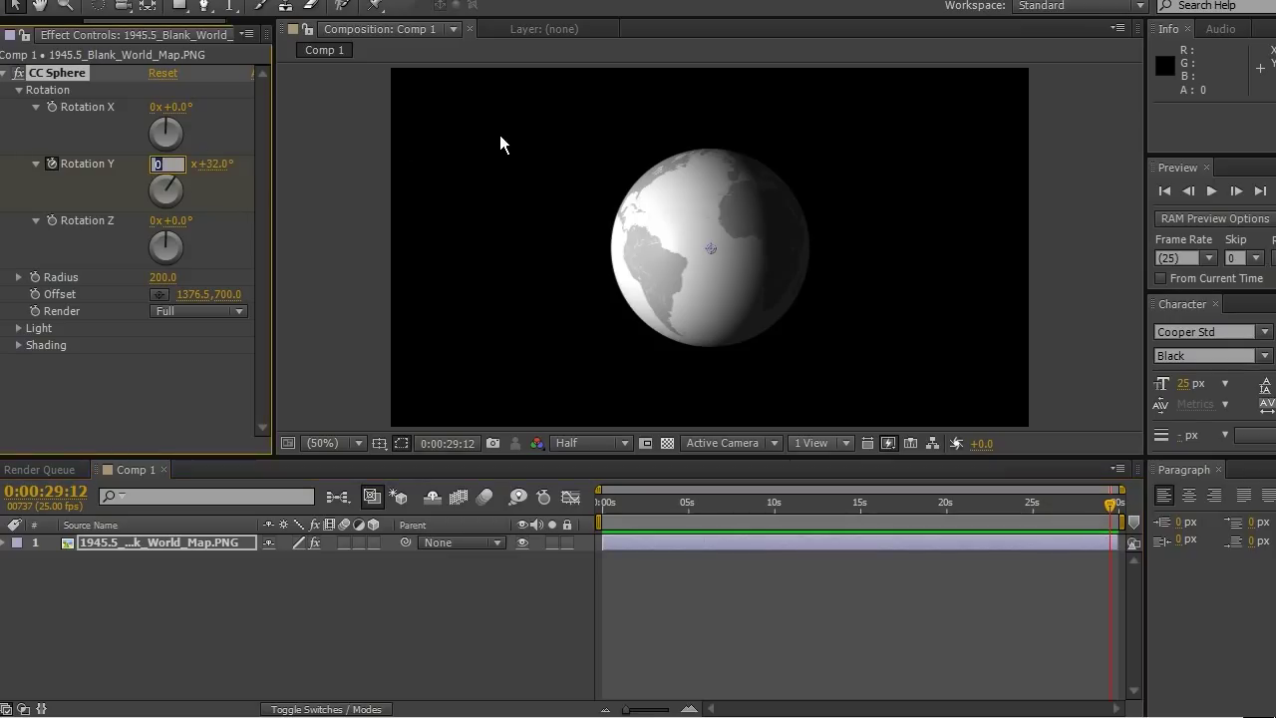
type("3")
key("Return")
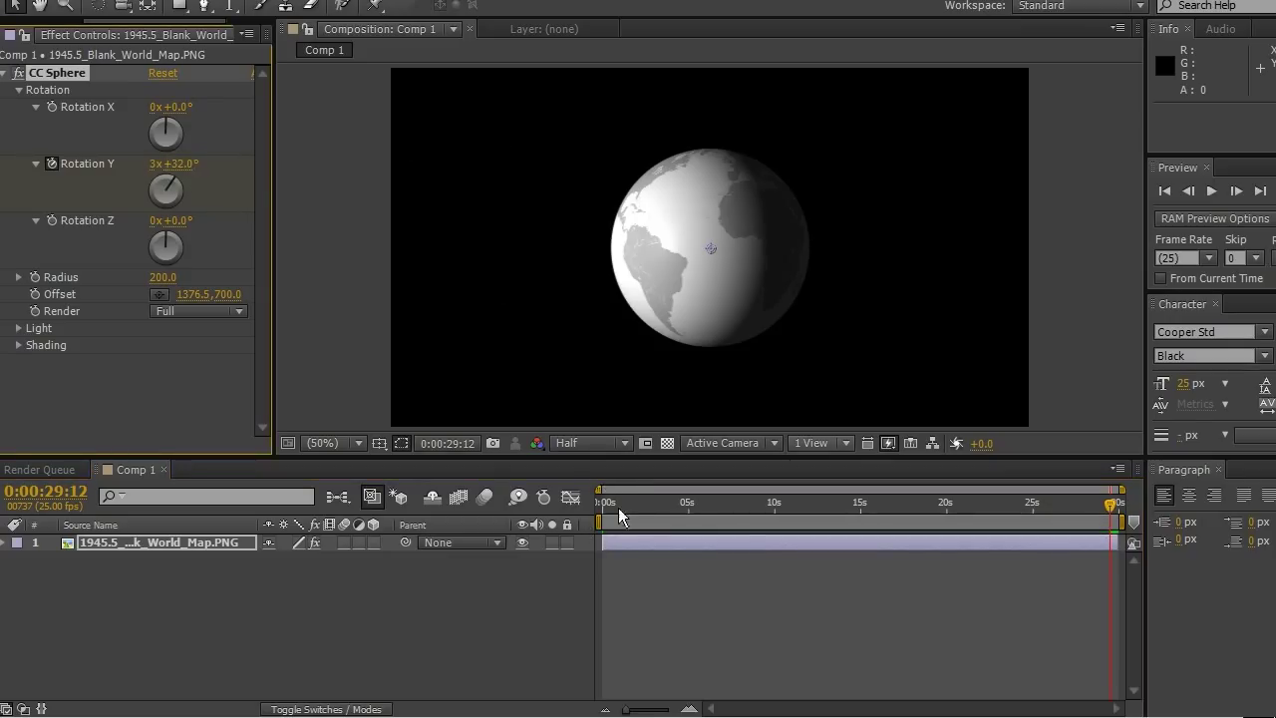
left_click_drag(613, 502, 857, 537)
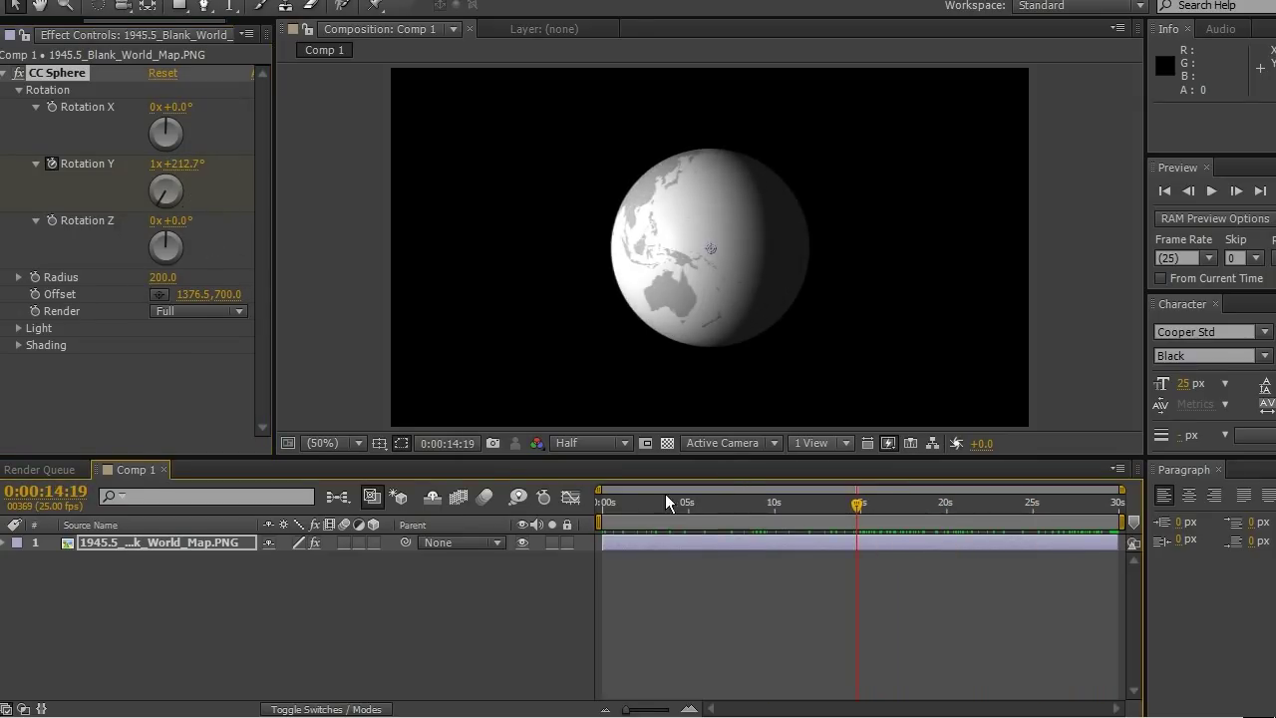
Set the CC Sphere Radius to 299.5
left_click_drag(649, 504, 556, 507)
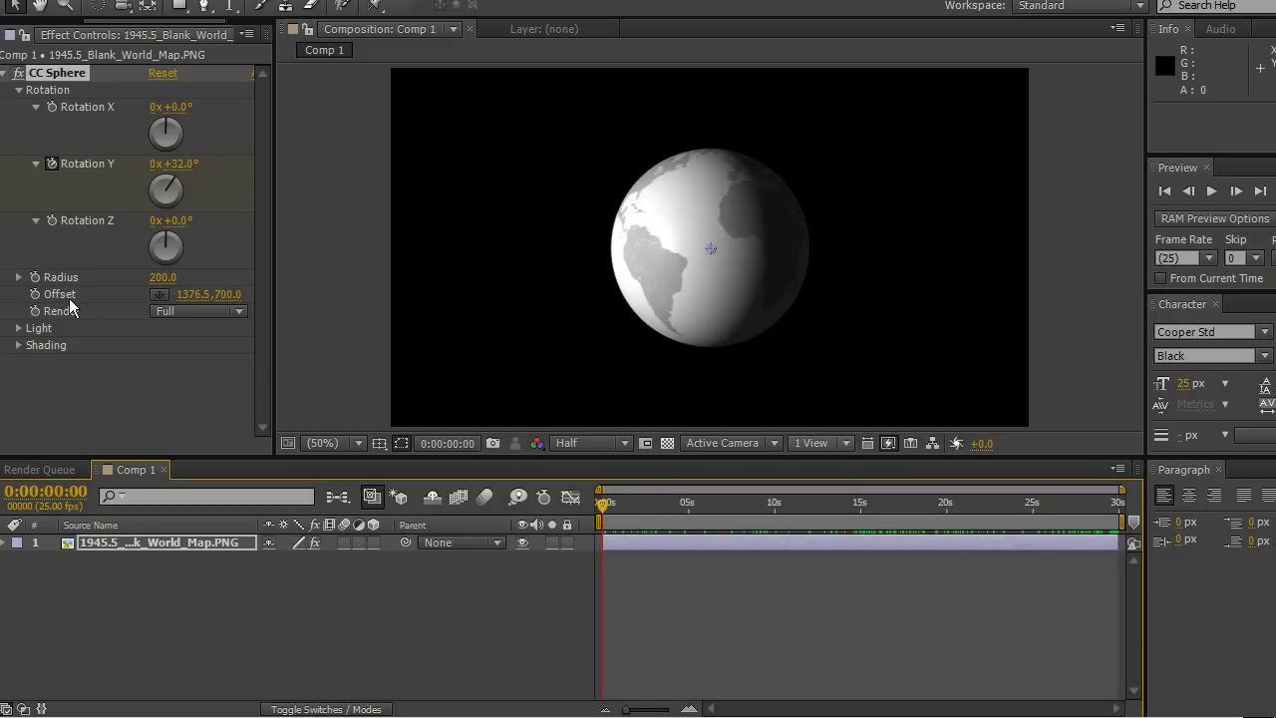
left_click(19, 279)
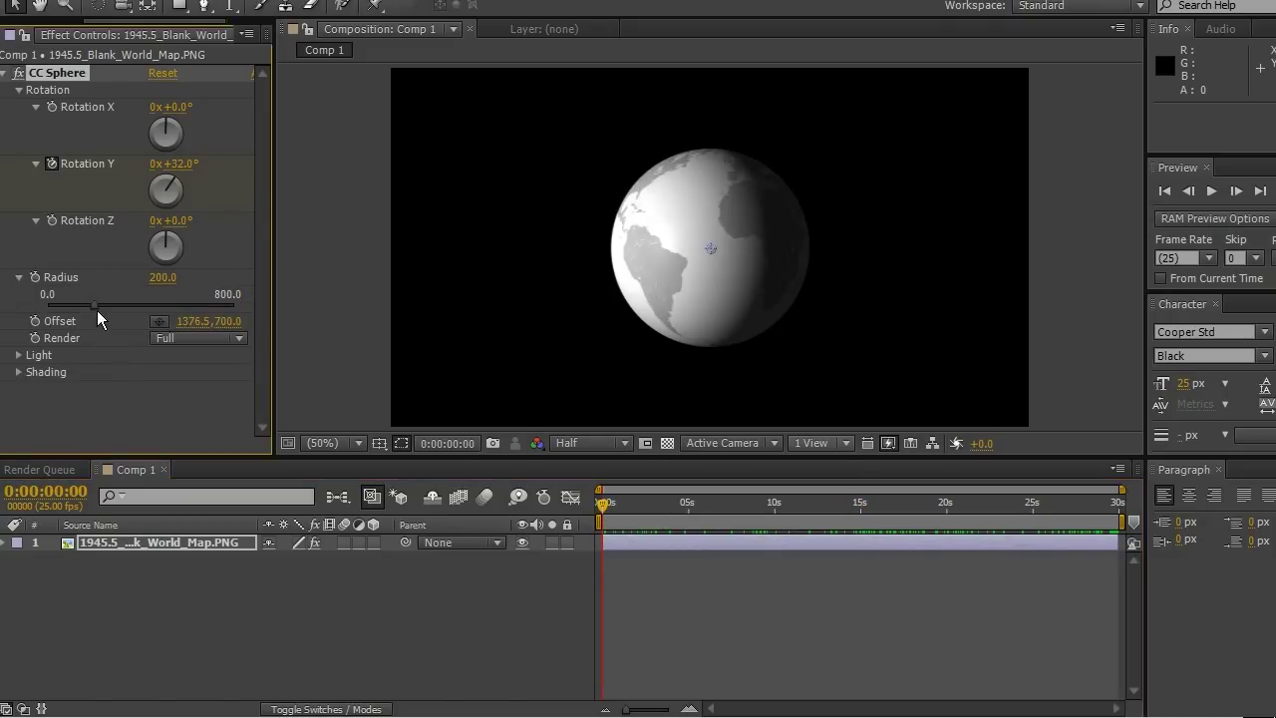
left_click_drag(97, 310, 117, 307)
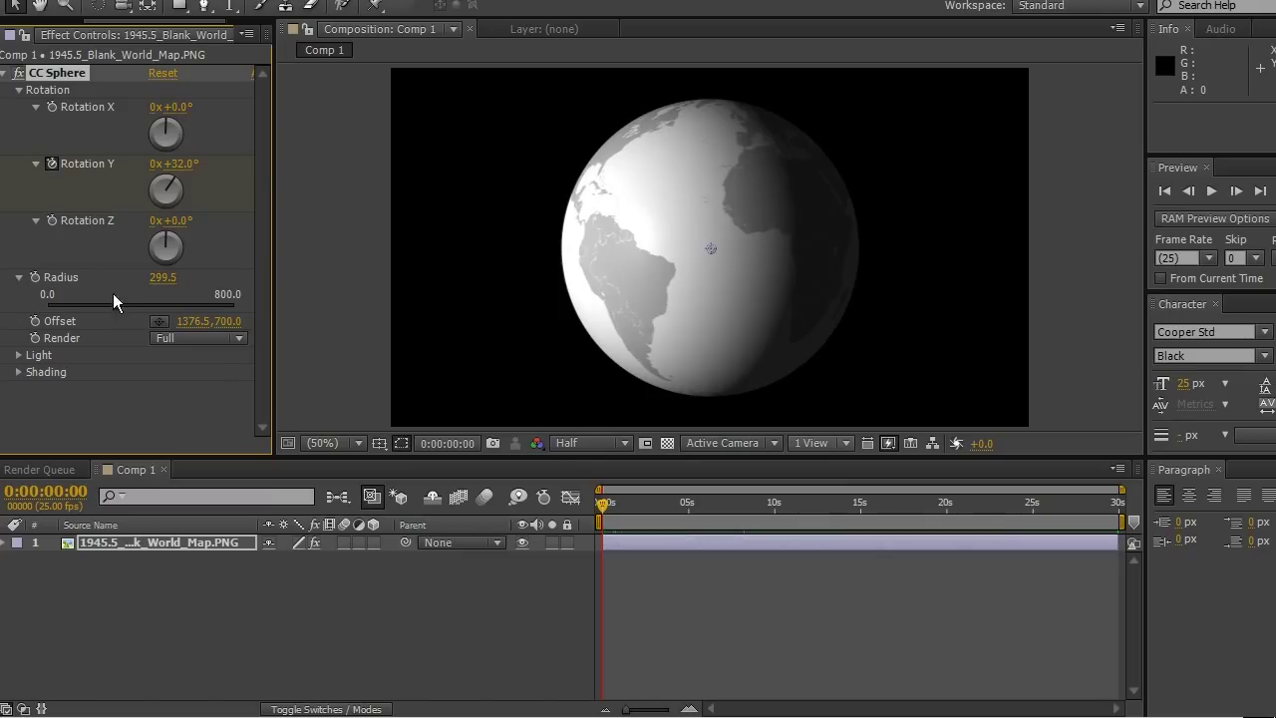
Raise Light Intensity to 115 and make the light colour purple
left_click(18, 355)
scroll(217, 220, "down", 1)
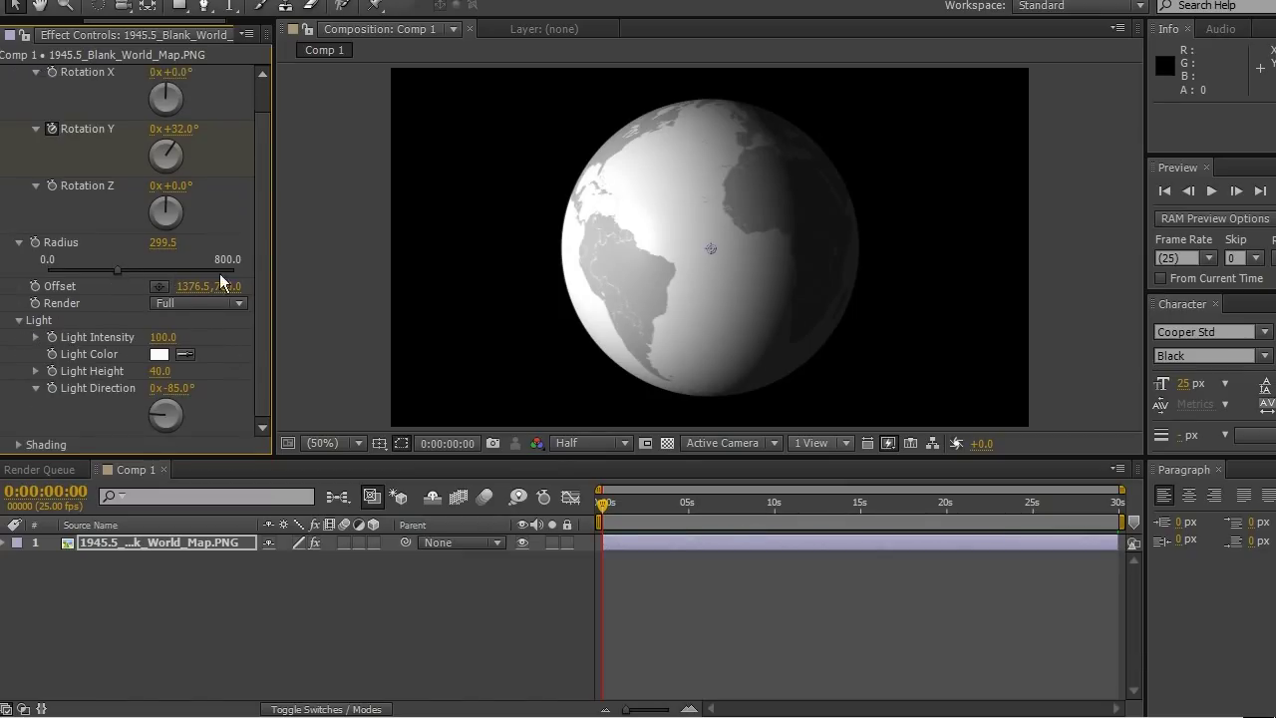
mouse_move(163, 337)
left_mouse_down()
mouse_move(140, 337)
mouse_move(229, 338)
mouse_move(152, 337)
mouse_move(186, 337)
left_mouse_up()
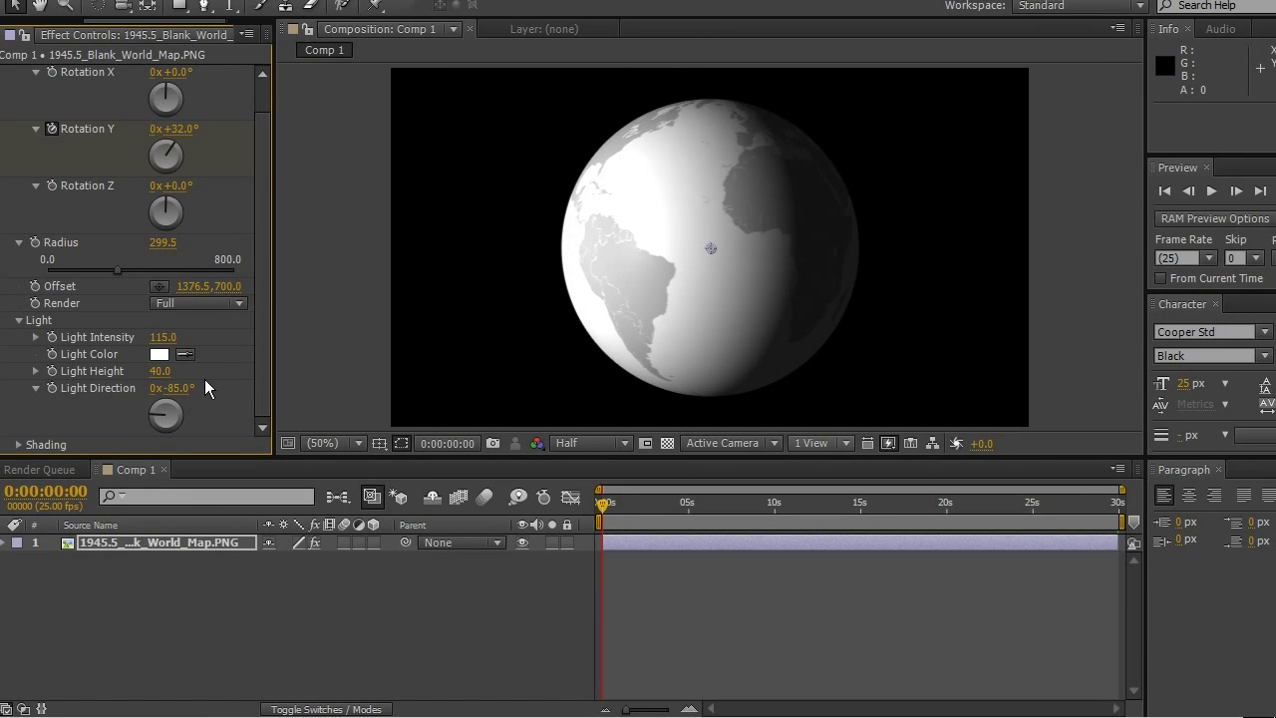
left_click(160, 355)
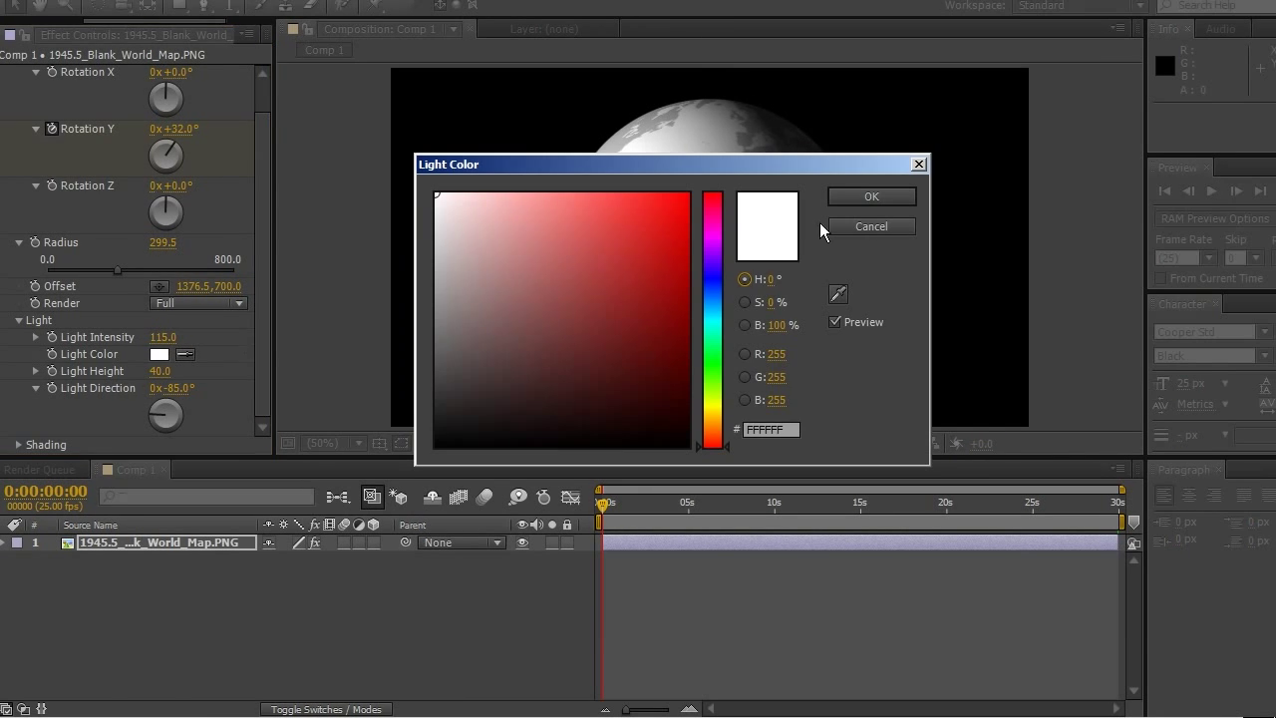
left_click(717, 269)
left_click(570, 207)
left_click(871, 197)
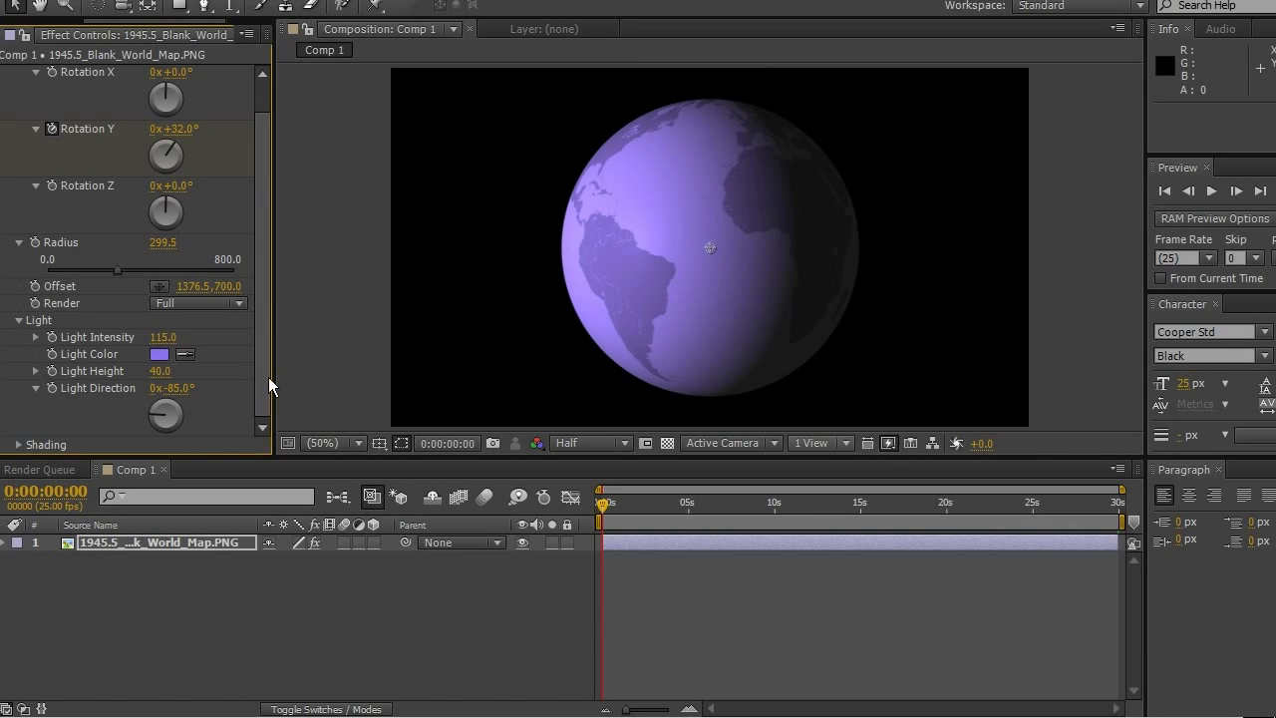
Increase Shading Specular to 66
left_click(18, 445)
scroll(199, 323, "down", 3)
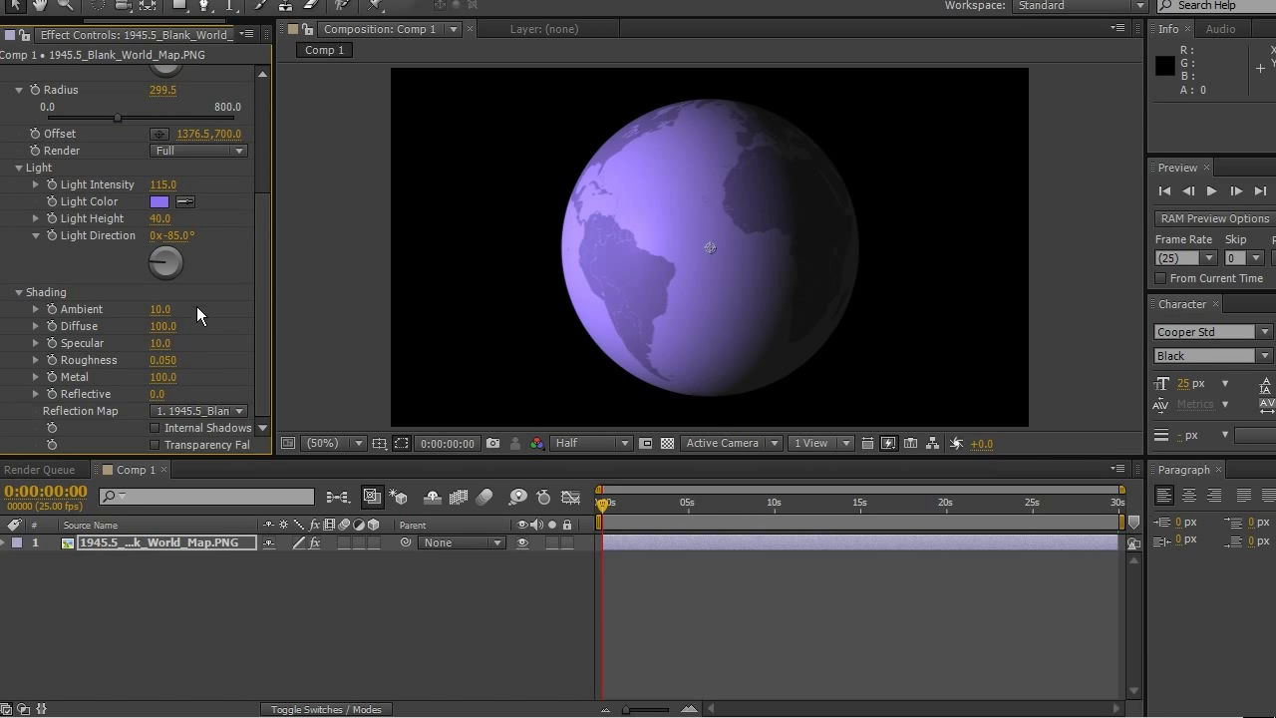
left_click_drag(159, 343, 222, 346)
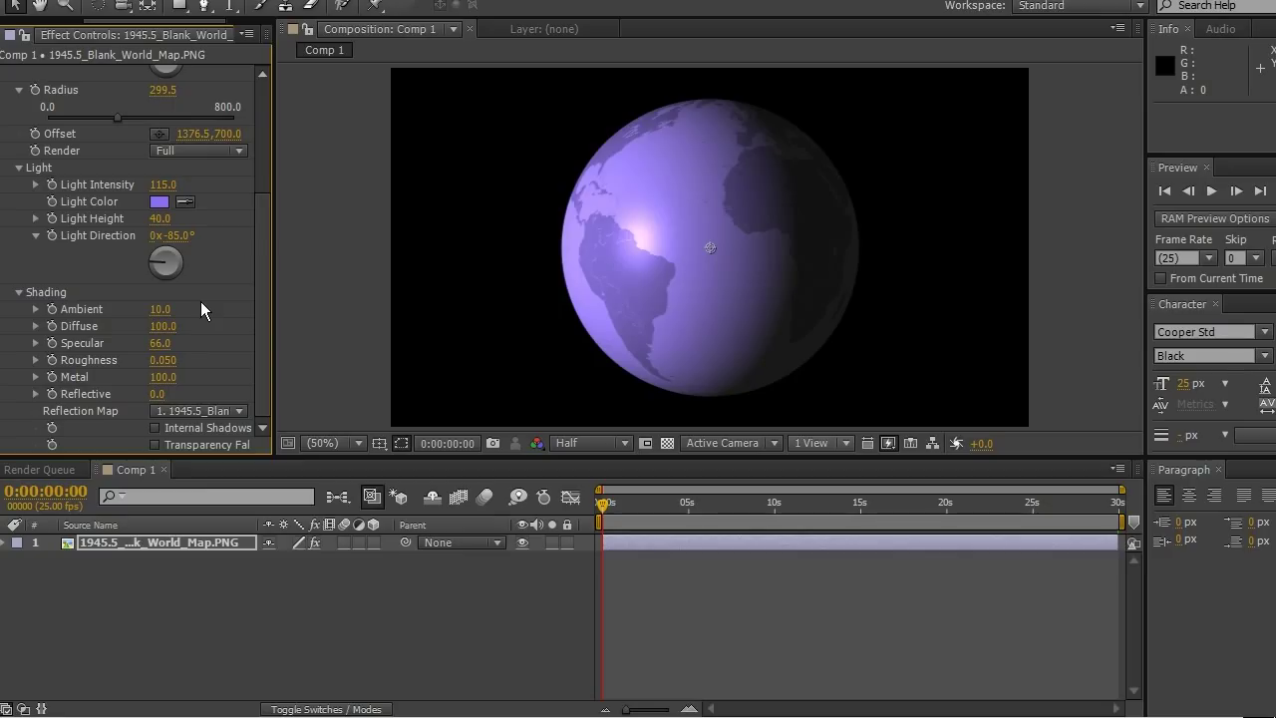
Collapse Shading and Light, then scrub to check the globe's rotation
left_click(18, 293)
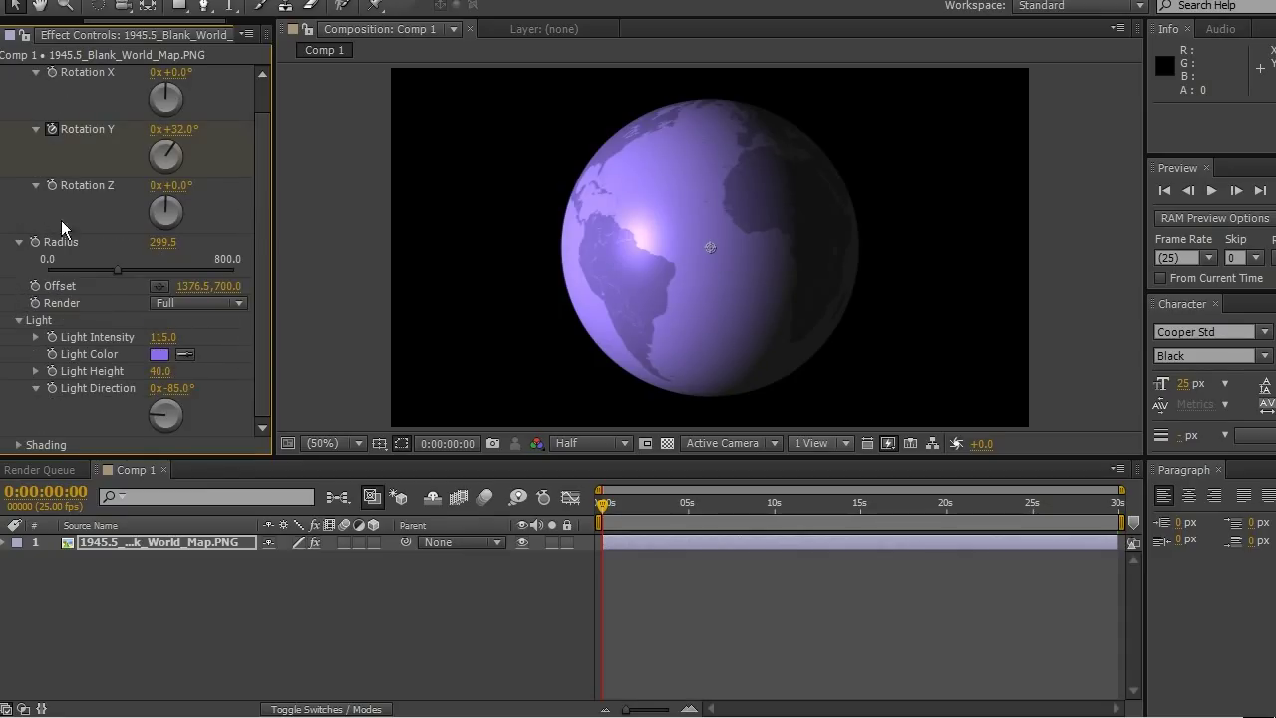
left_click(18, 320)
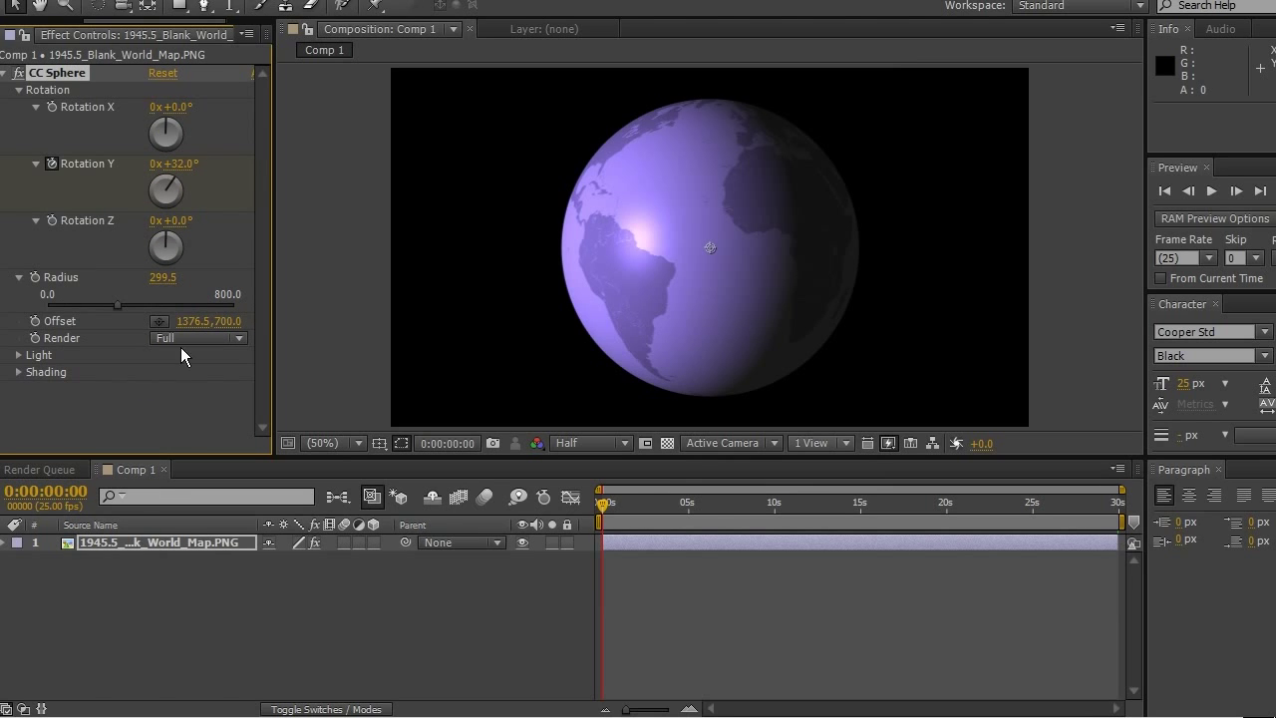
left_click_drag(603, 503, 569, 499)
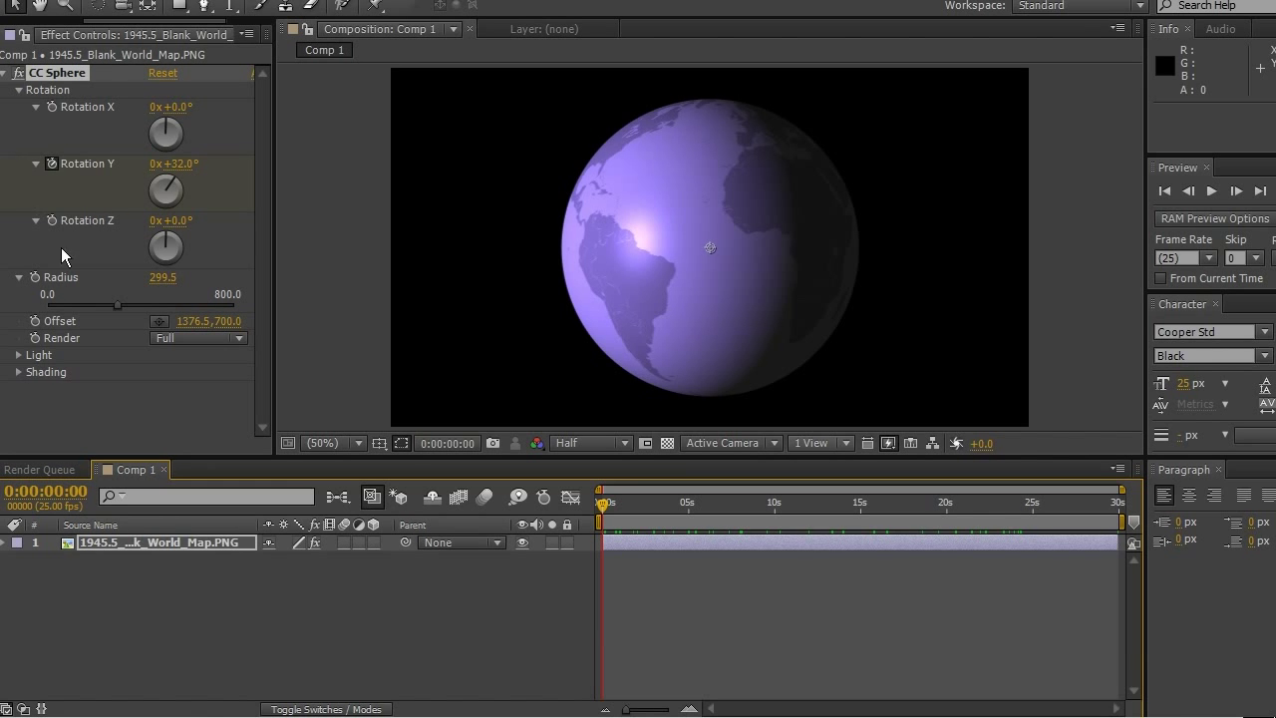
Reset the CC Sphere light colour from purple to white
left_click(4, 80)
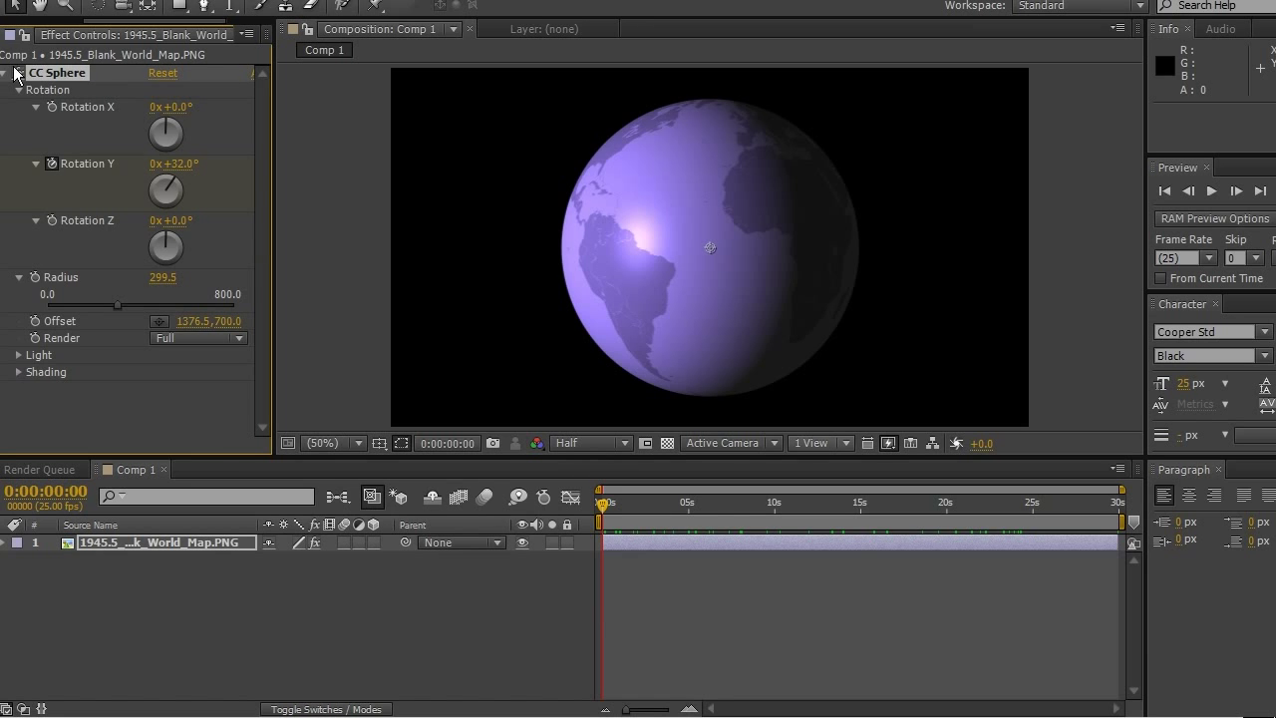
left_click(18, 354)
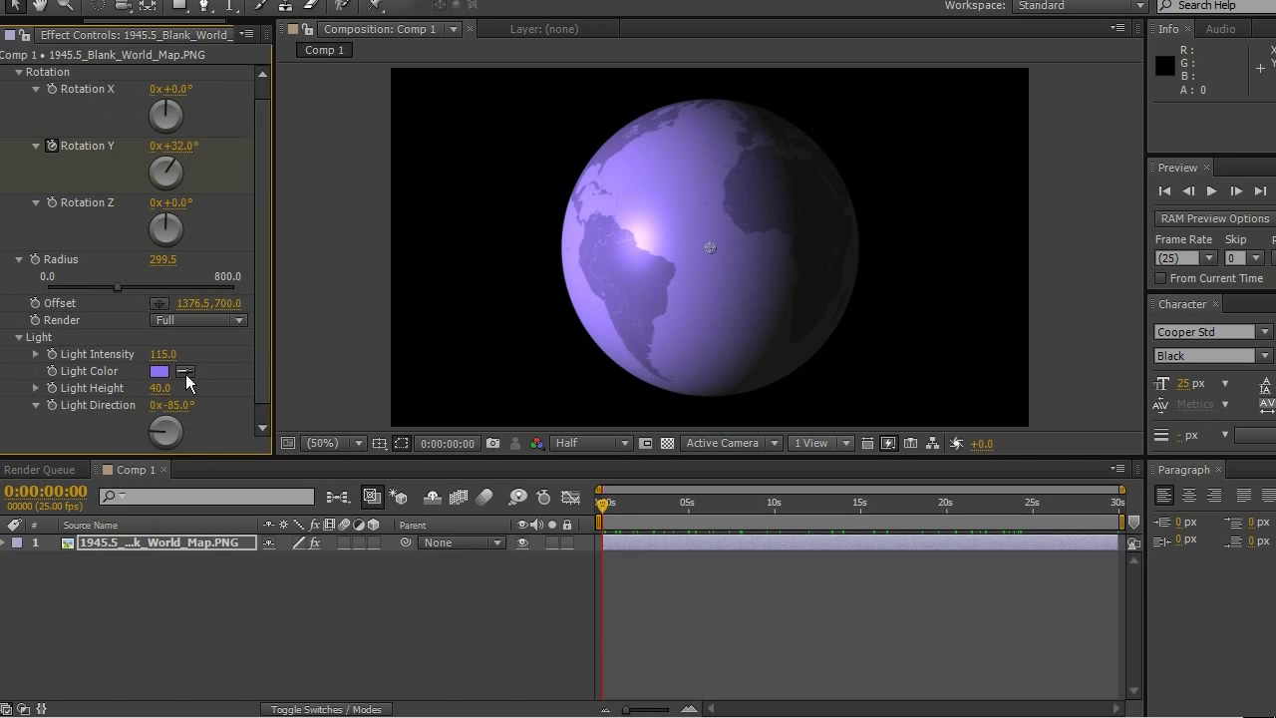
left_click(160, 371)
left_click_drag(587, 256, 435, 195)
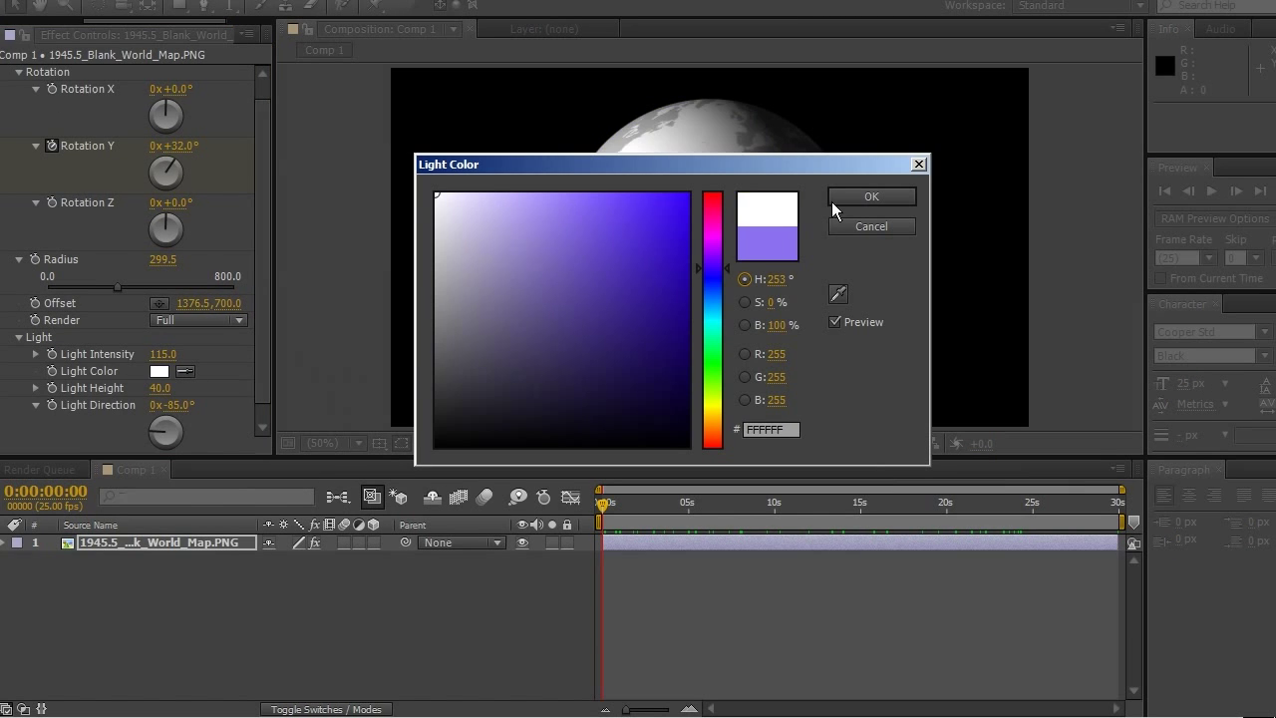
left_click(905, 201)
Collapse the Rotation, Radius, Light and CC Sphere groups
left_click(18, 72)
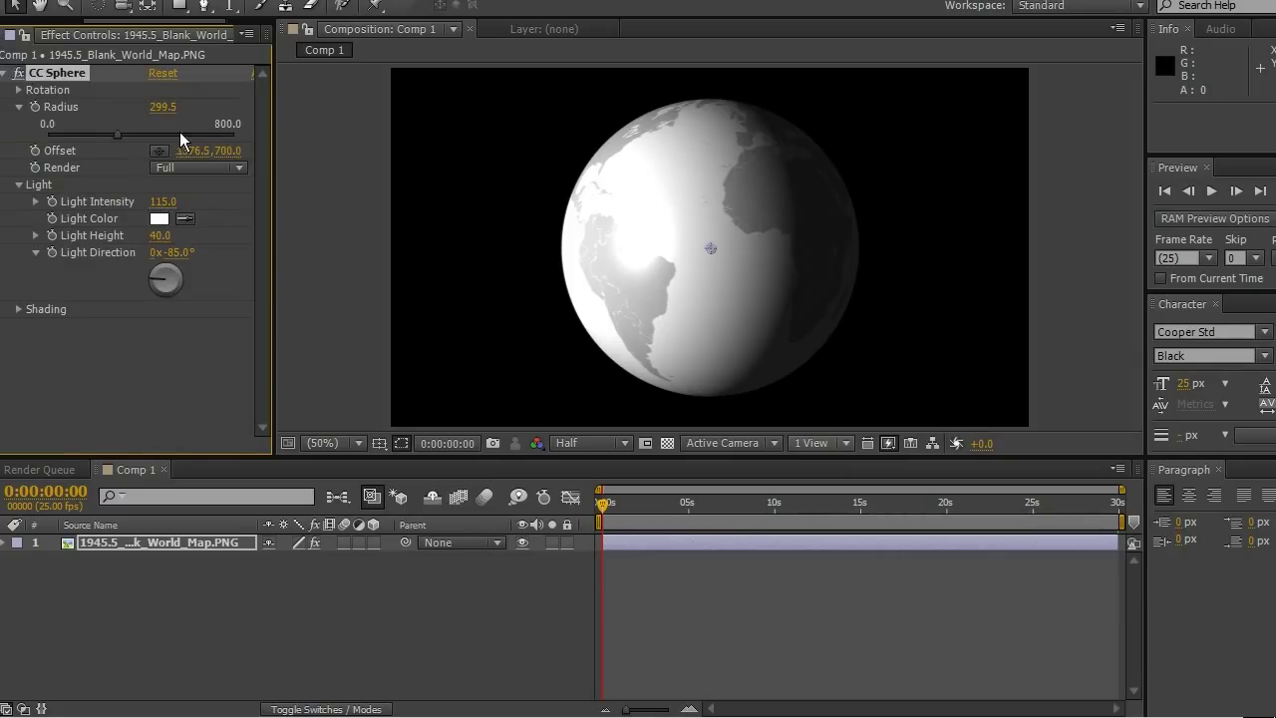
left_click(19, 107)
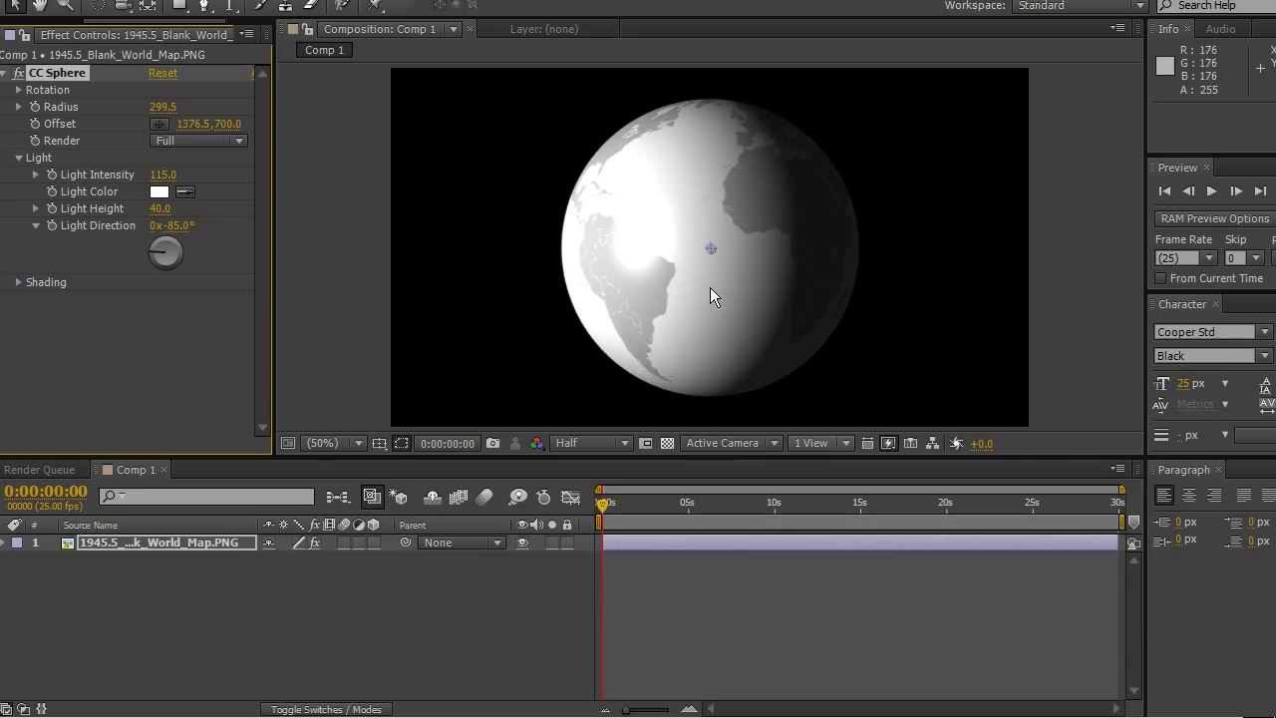
left_click(19, 159)
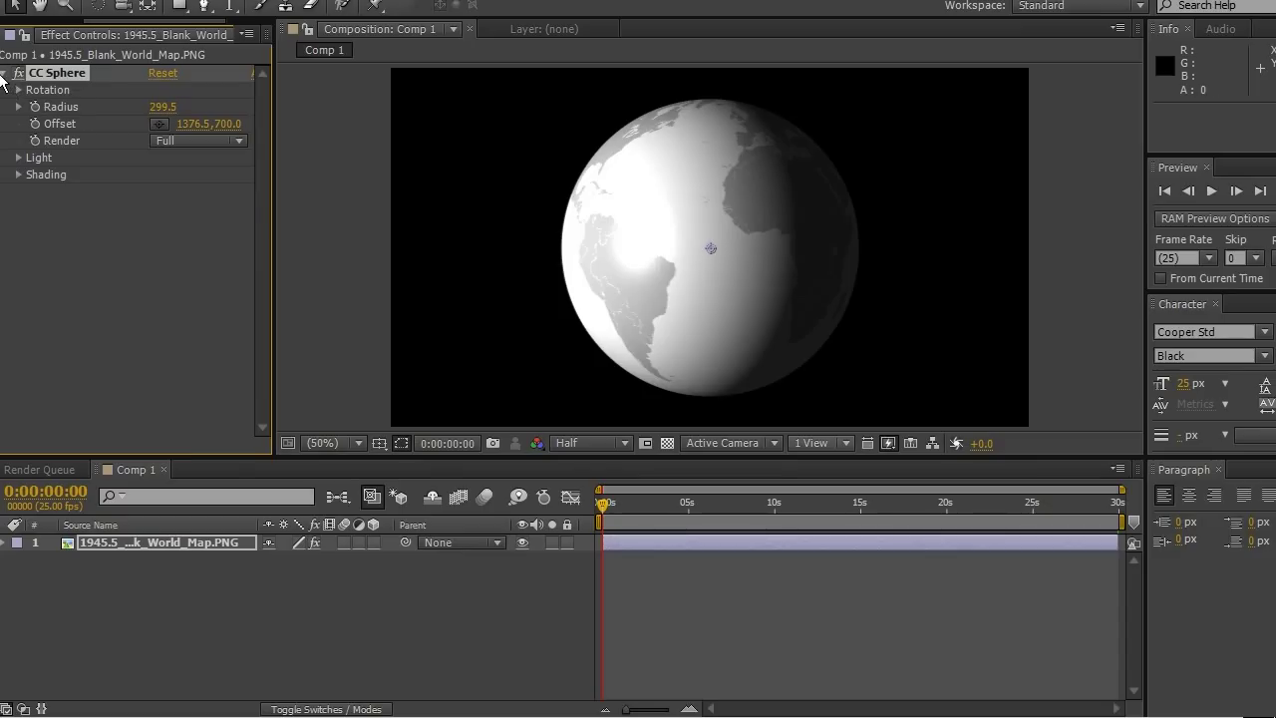
left_click(4, 74)
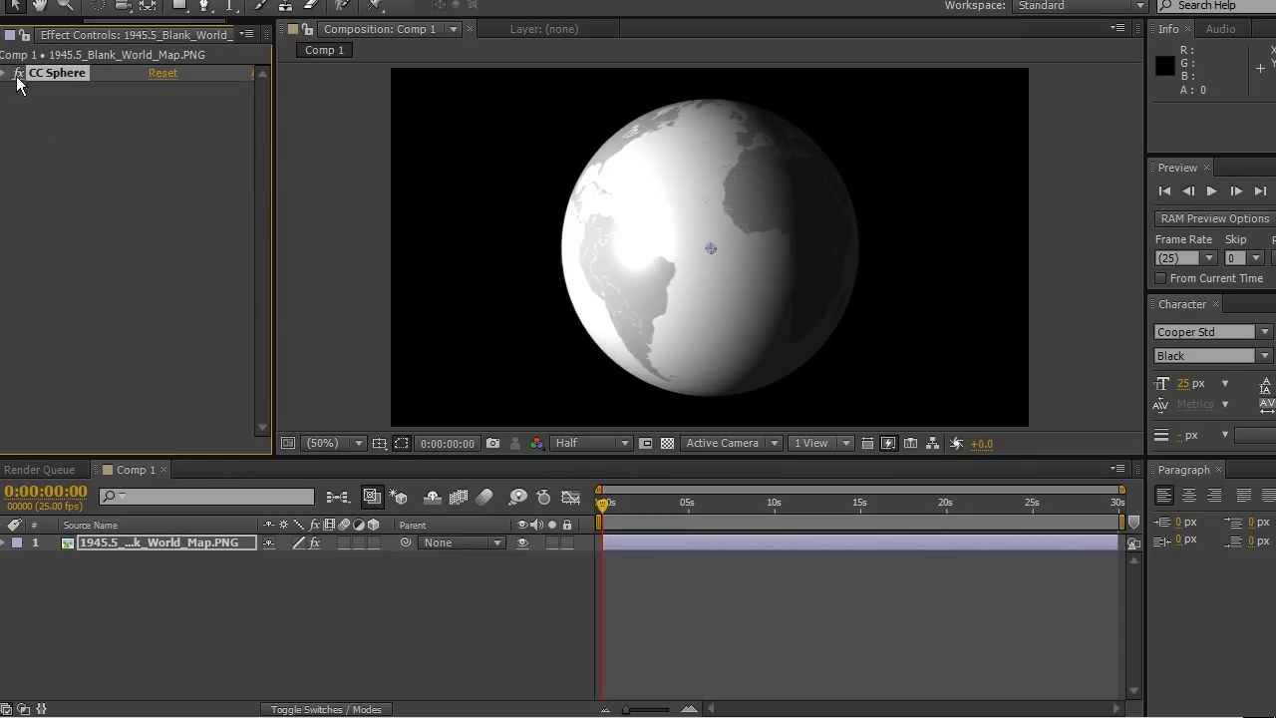
Turn off CC Sphere and add a Color Key effect to the map layer
left_click(18, 74)
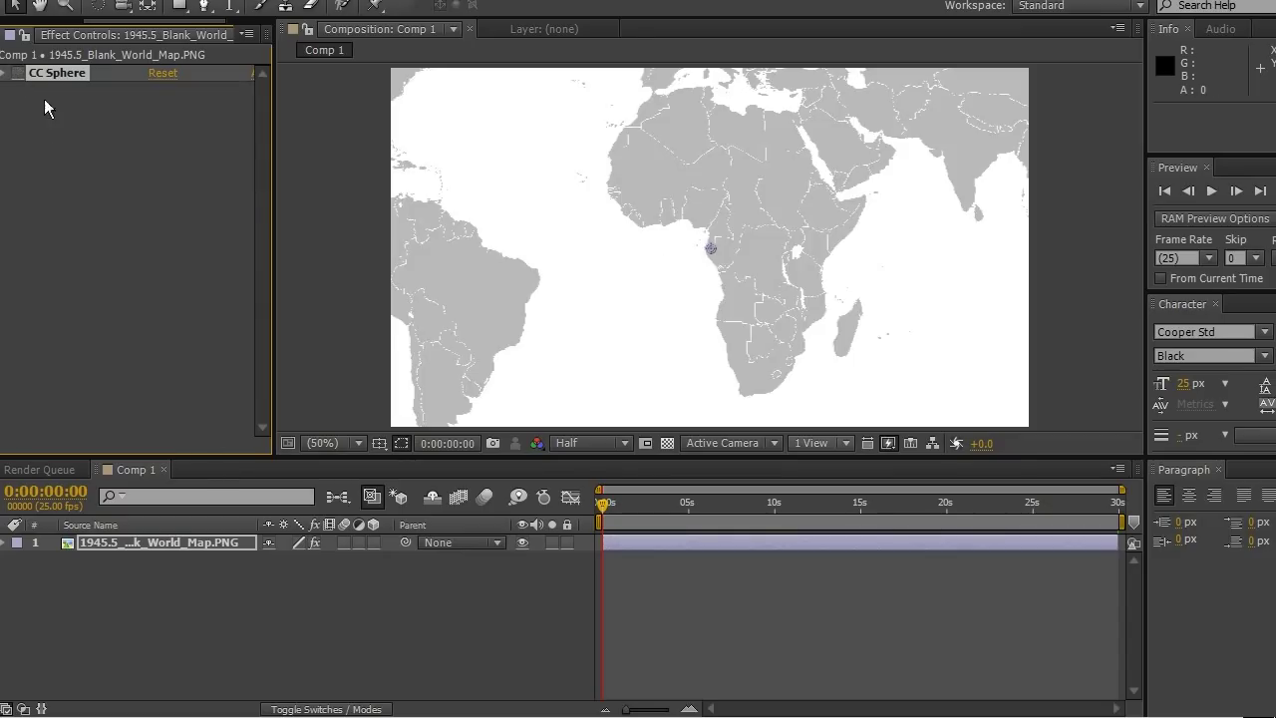
right_click(668, 558)
mouse_move(834, 349)
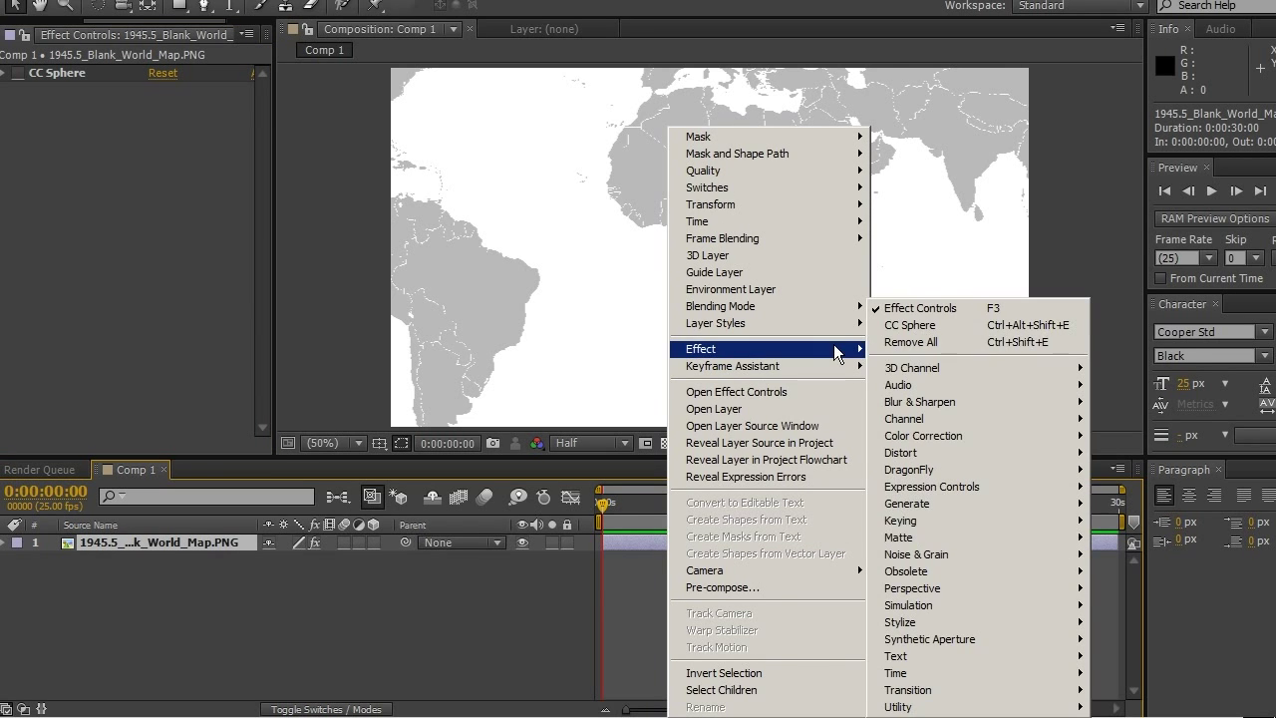
mouse_move(986, 523)
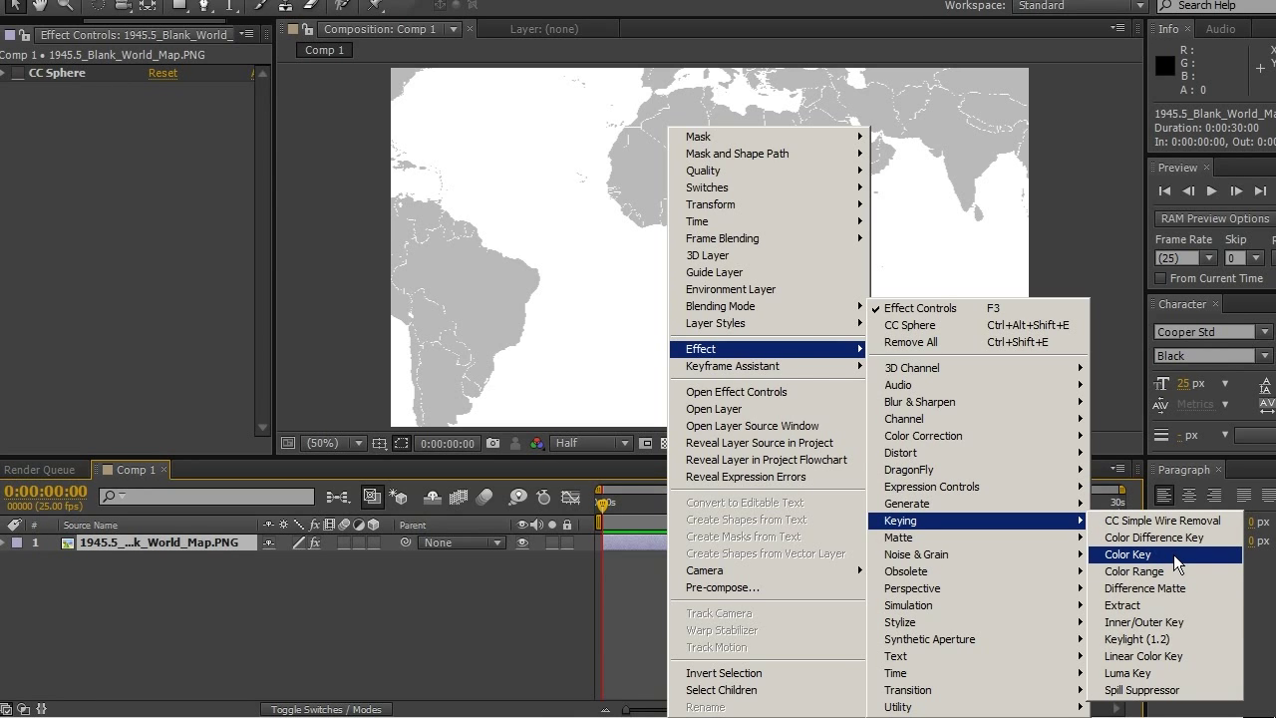
left_click(1174, 554)
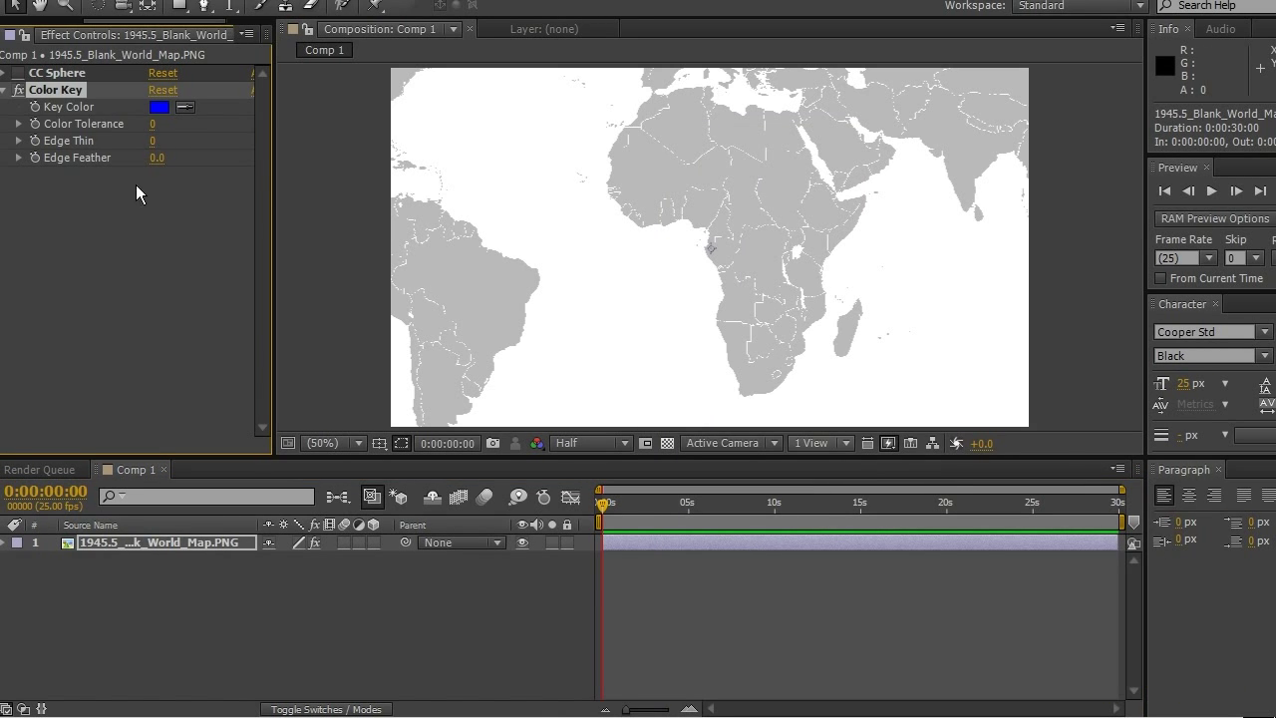
Key out the white ocean with the eyedropper and set Edge Thin to 1
left_click(186, 107)
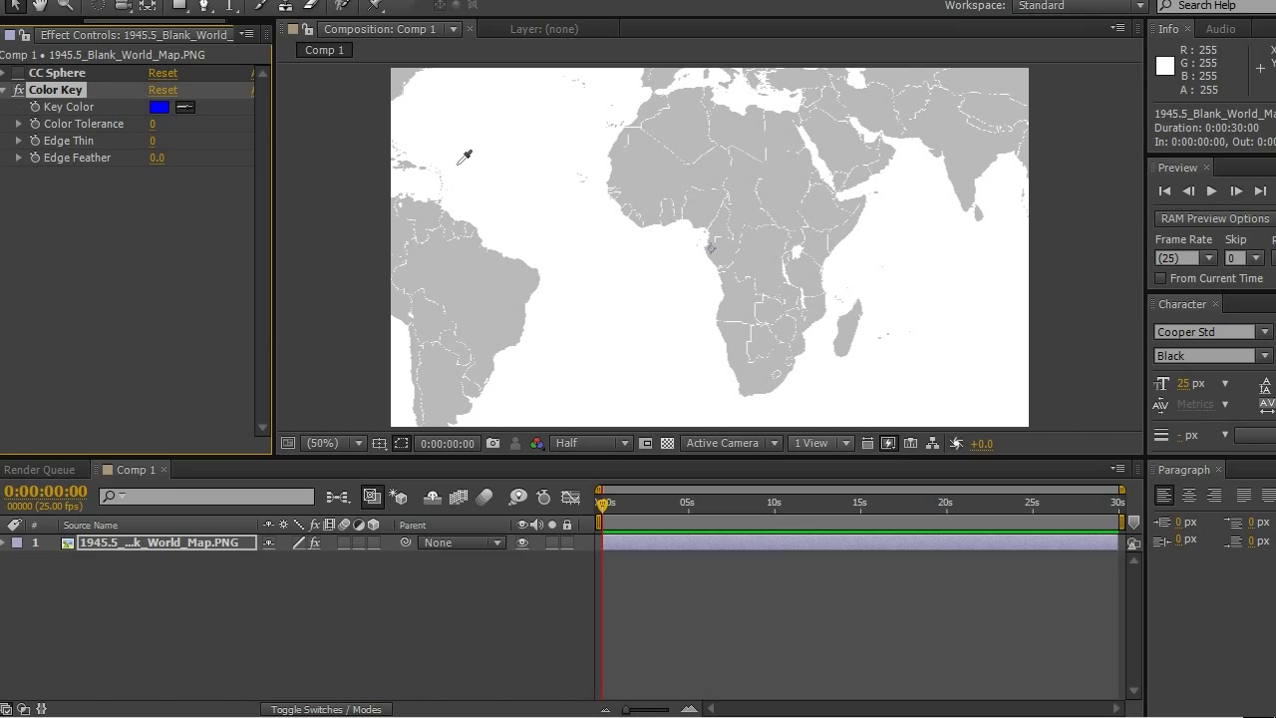
left_click(536, 120)
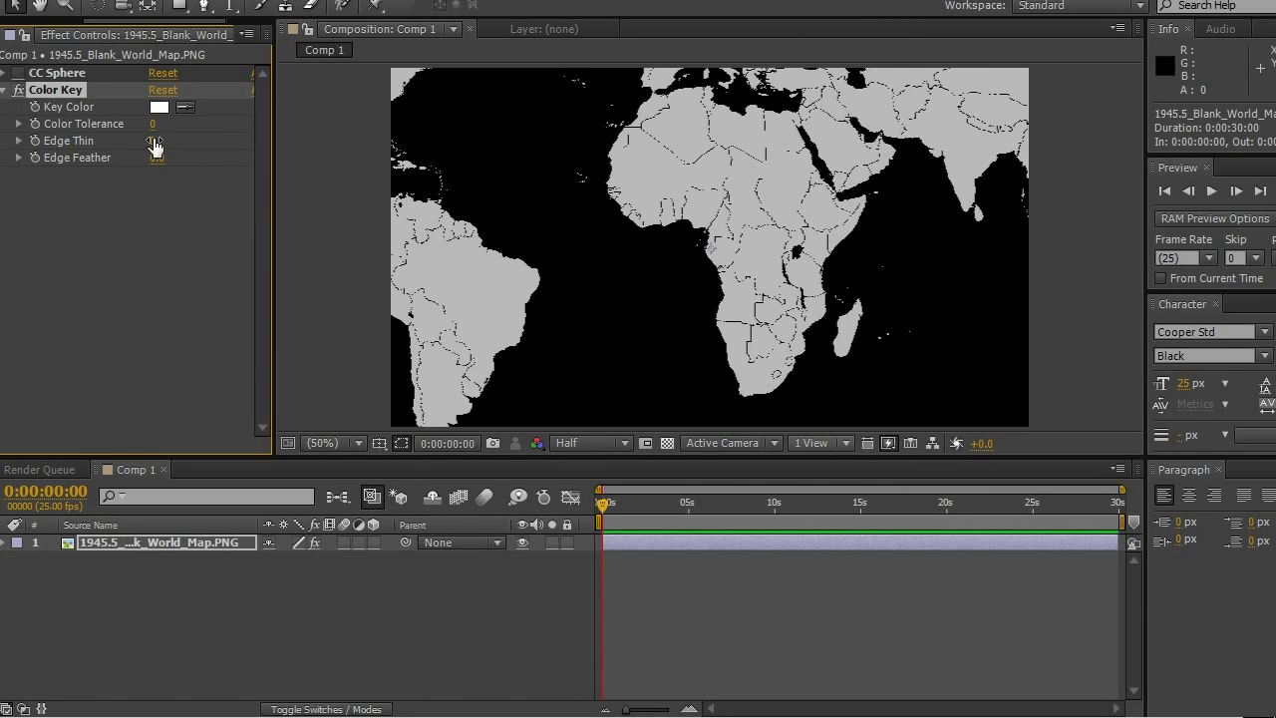
mouse_move(156, 141)
left_mouse_down()
mouse_move(175, 141)
mouse_move(158, 141)
left_mouse_up()
left_click(157, 141)
type("2")
key("Return")
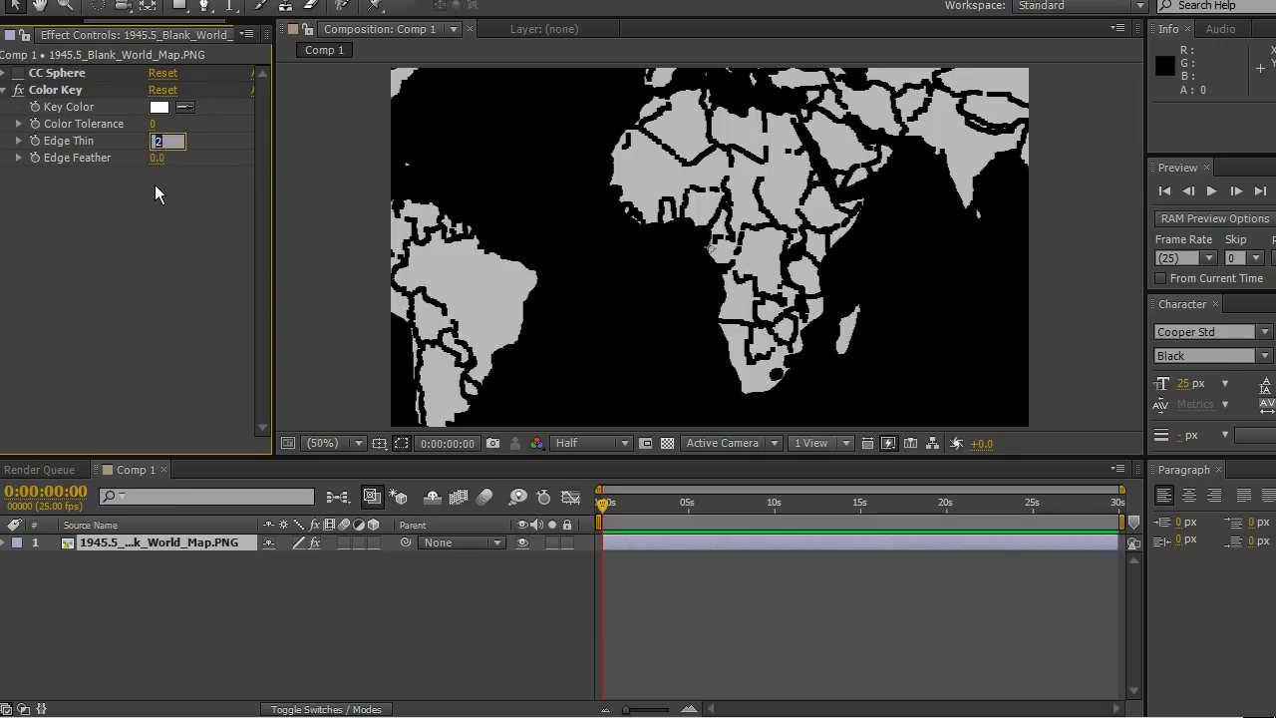
type("1")
key("Return")
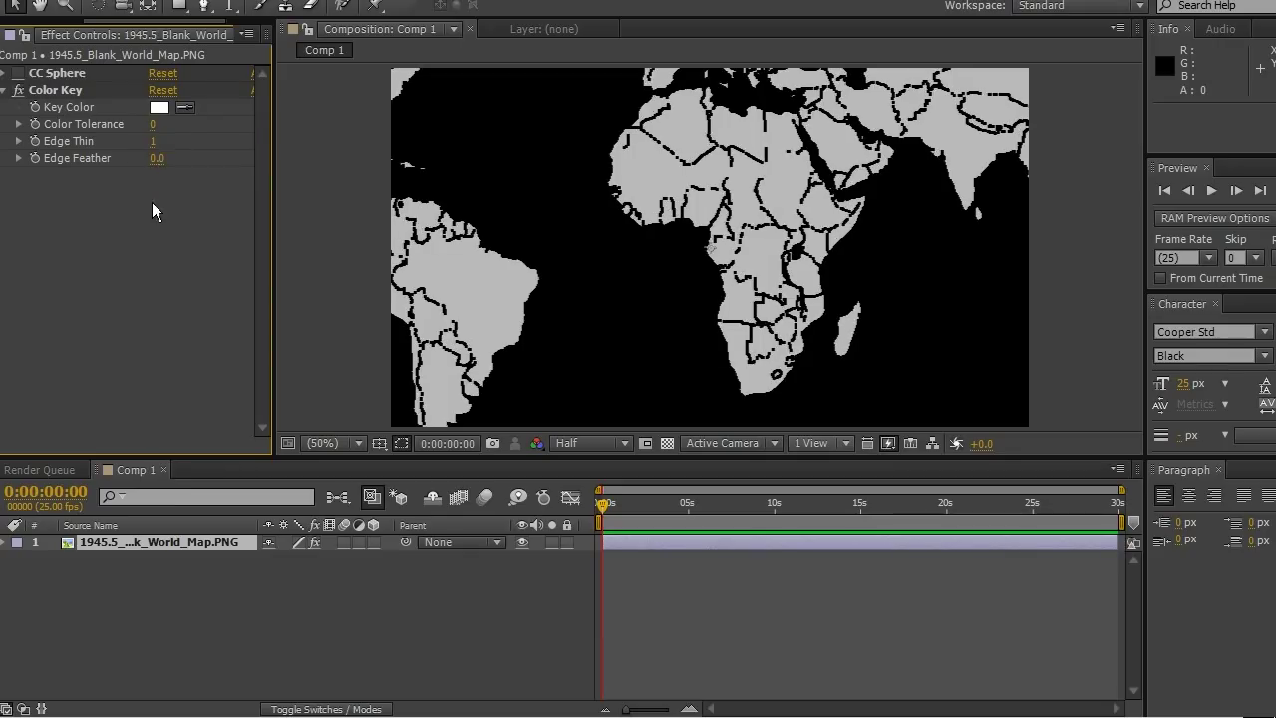
left_click(18, 90)
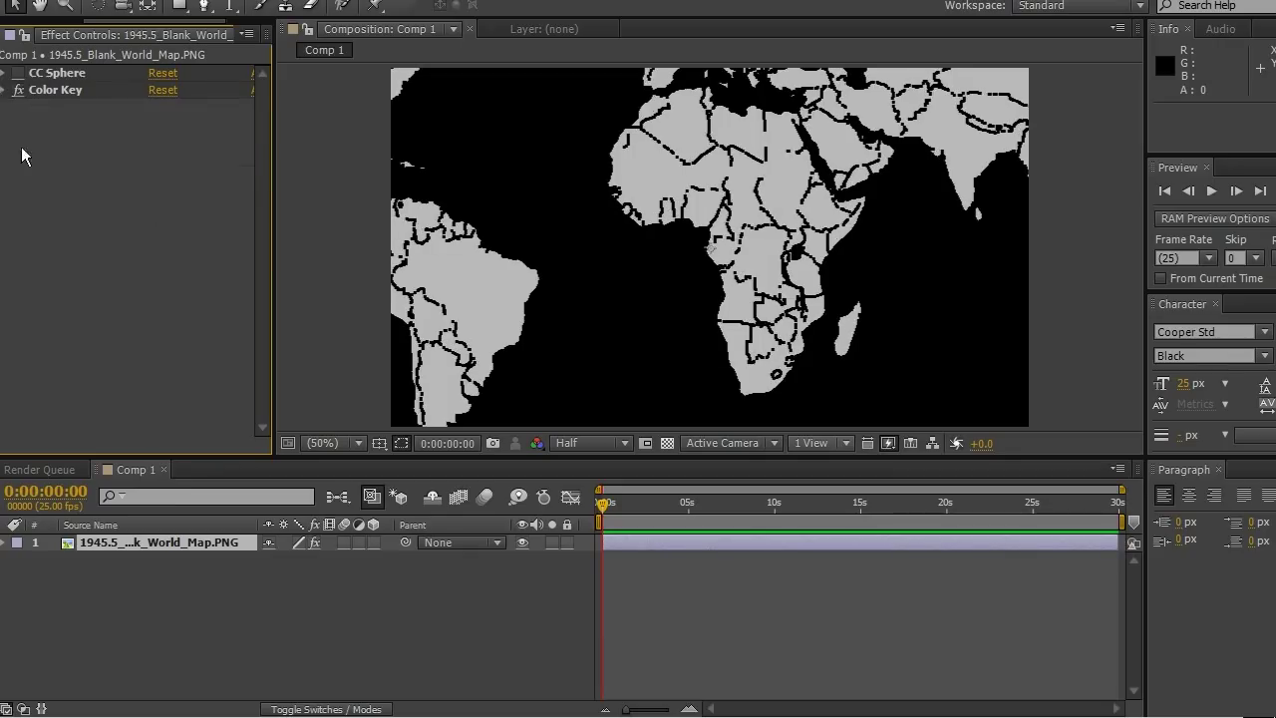
Move Color Key above CC Sphere, re-enable the sphere, and scrub to about 5 seconds
left_click(18, 74)
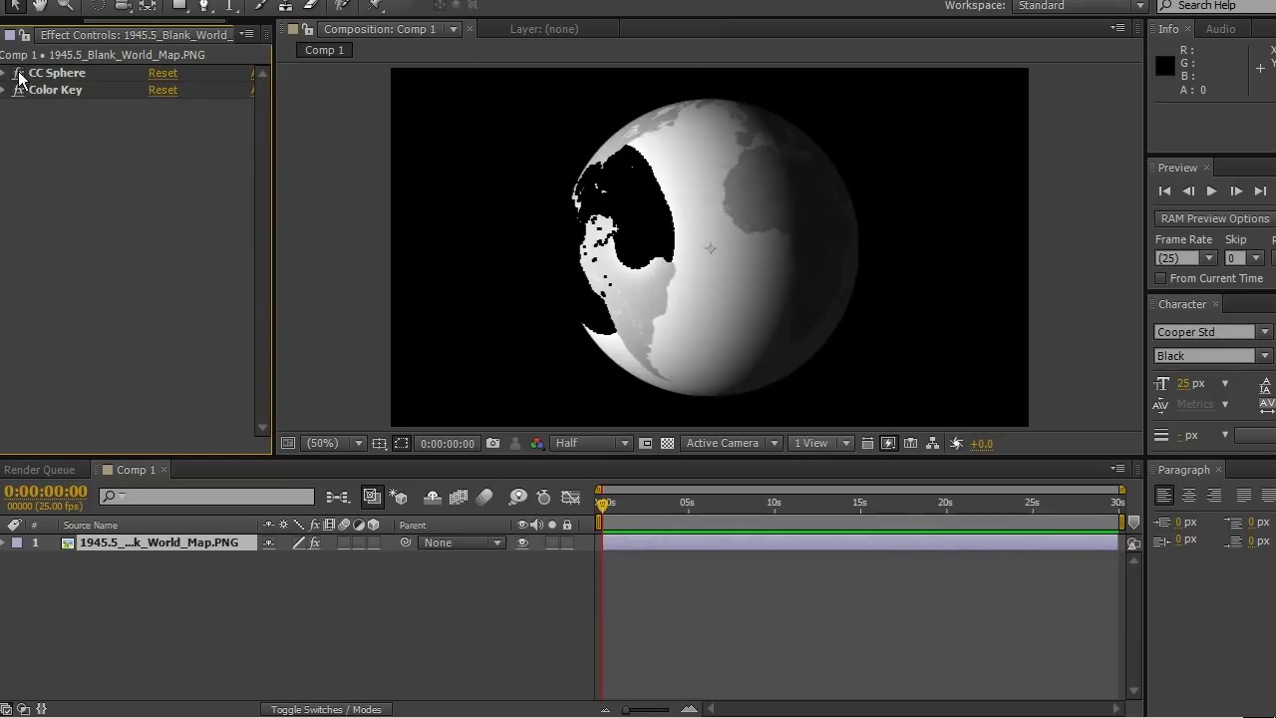
left_click(18, 73)
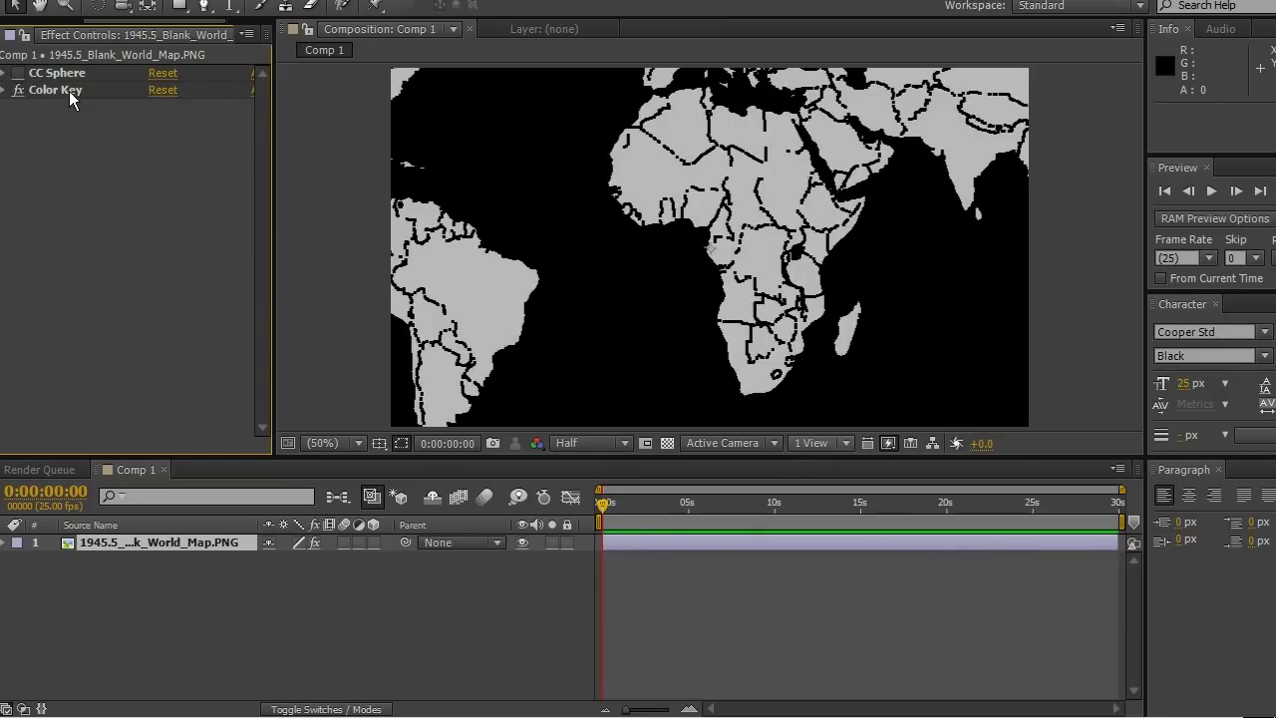
left_click_drag(68, 91, 69, 69)
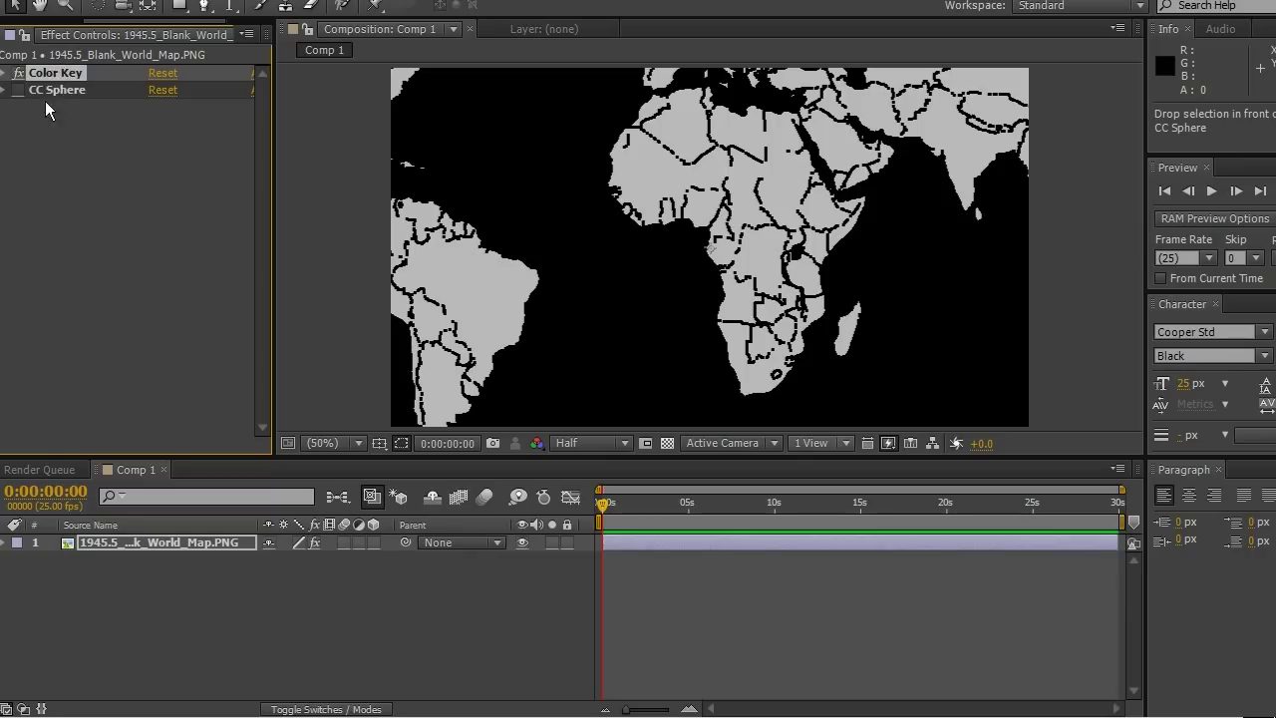
left_click(18, 90)
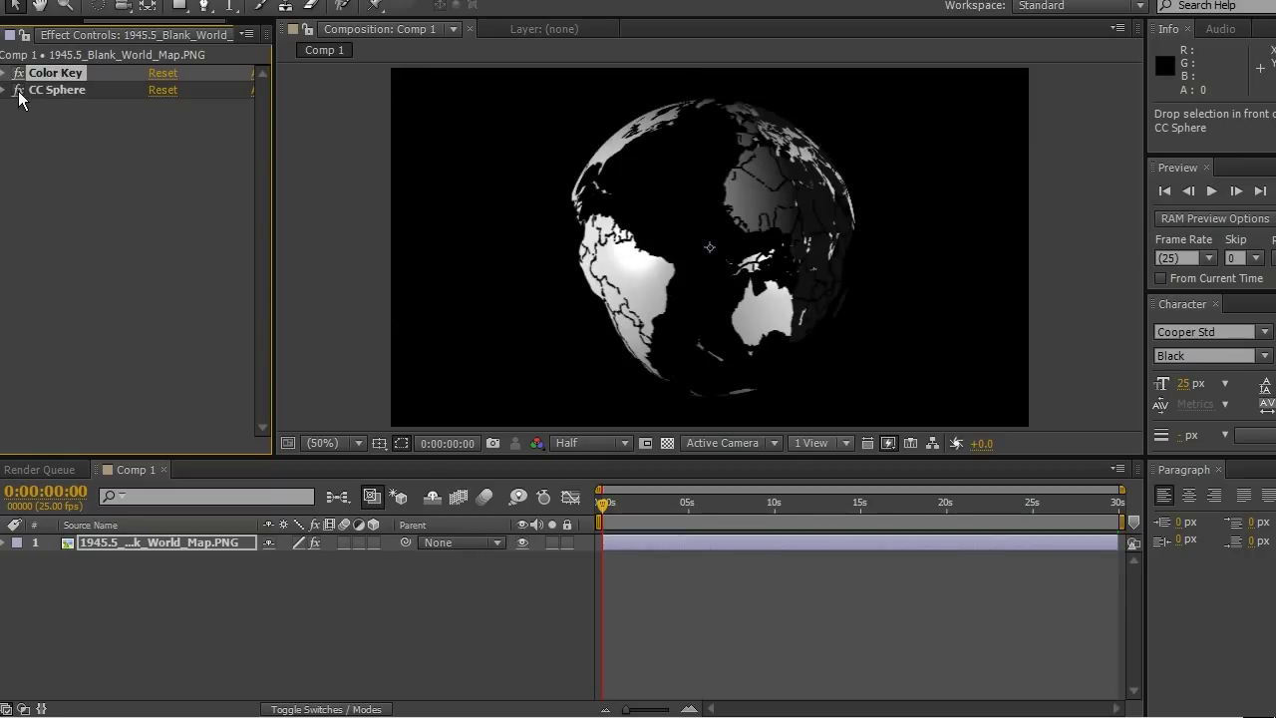
left_click_drag(632, 505, 510, 506)
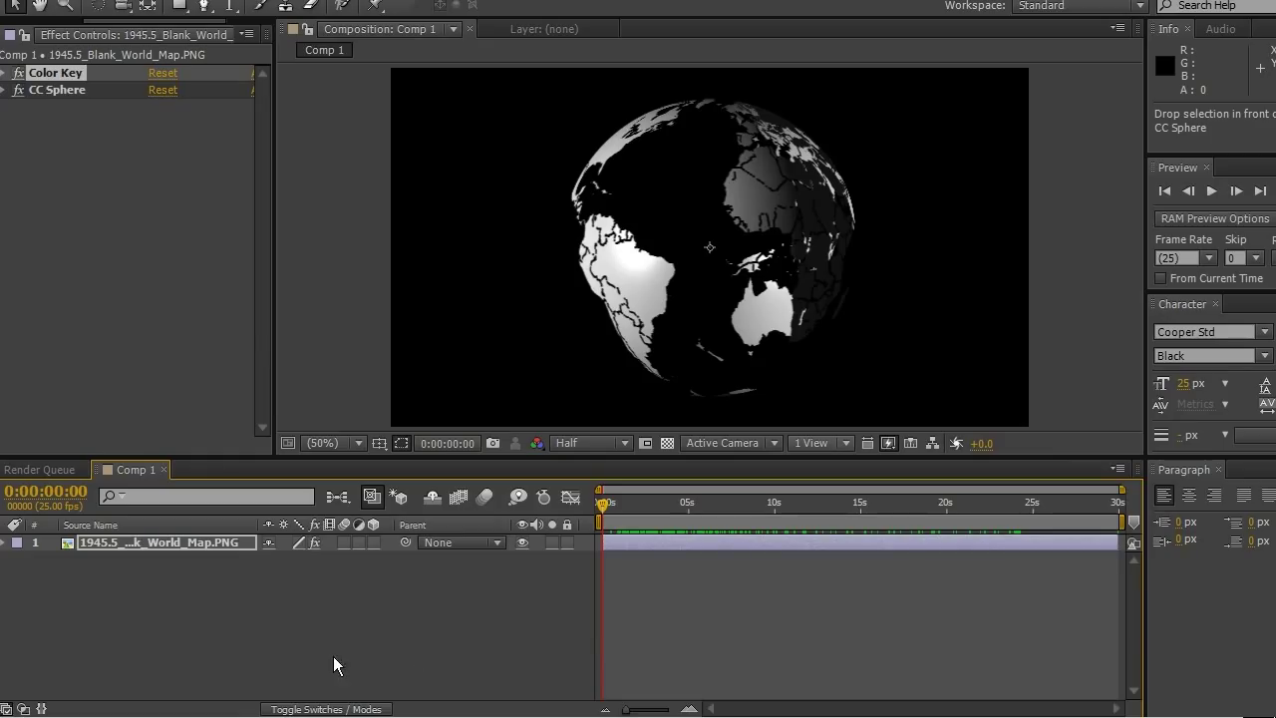
Create a 1280×720 White Solid 1 and place it below the world map layer
right_click(357, 613)
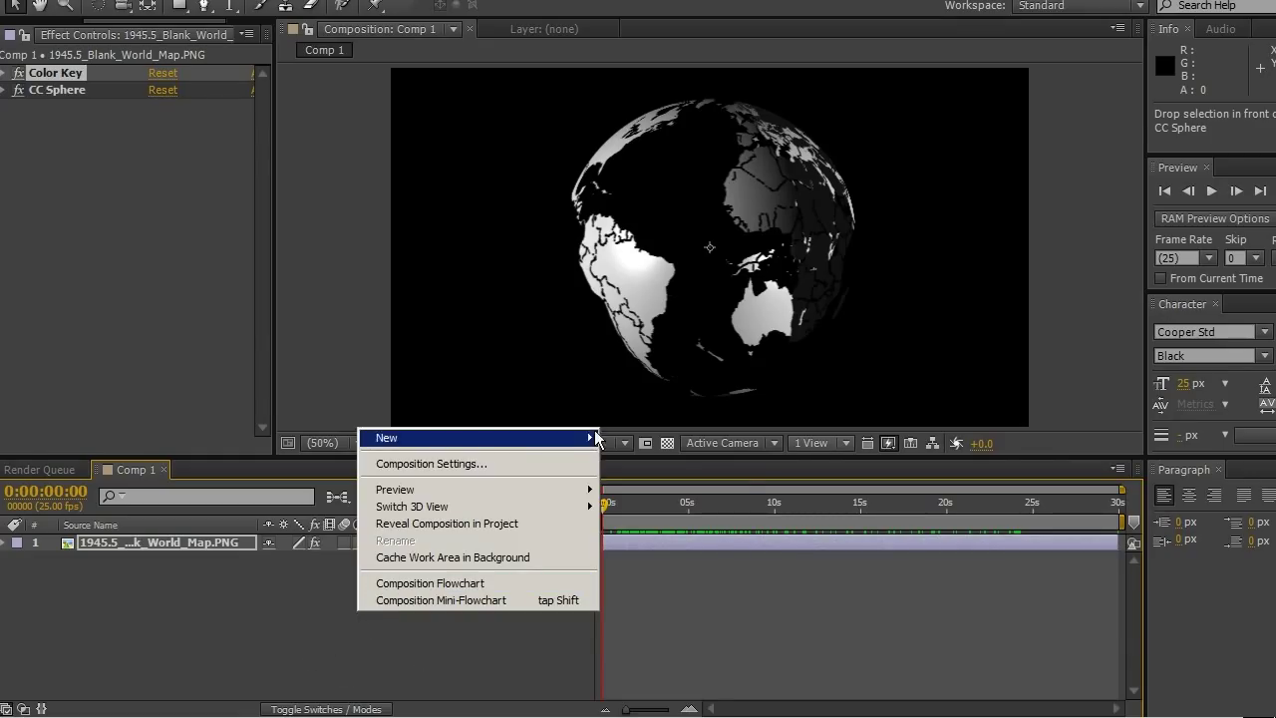
mouse_move(549, 438)
left_click(698, 481)
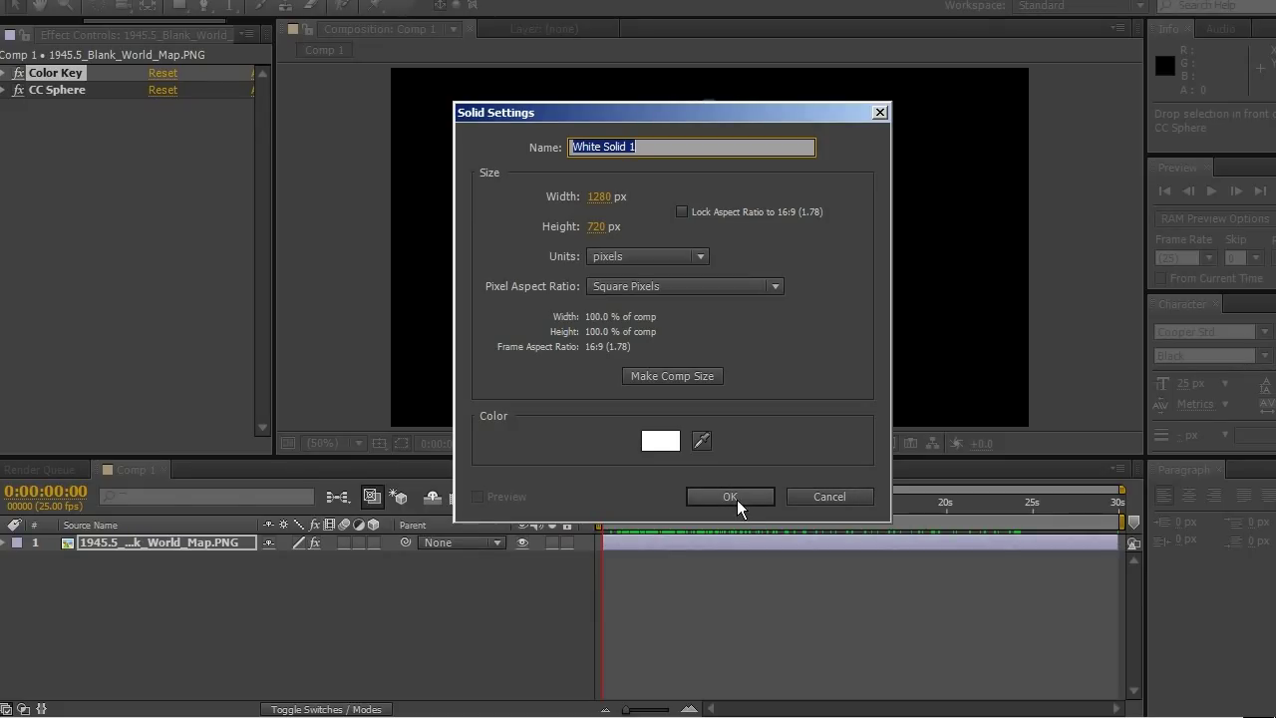
left_click(733, 497)
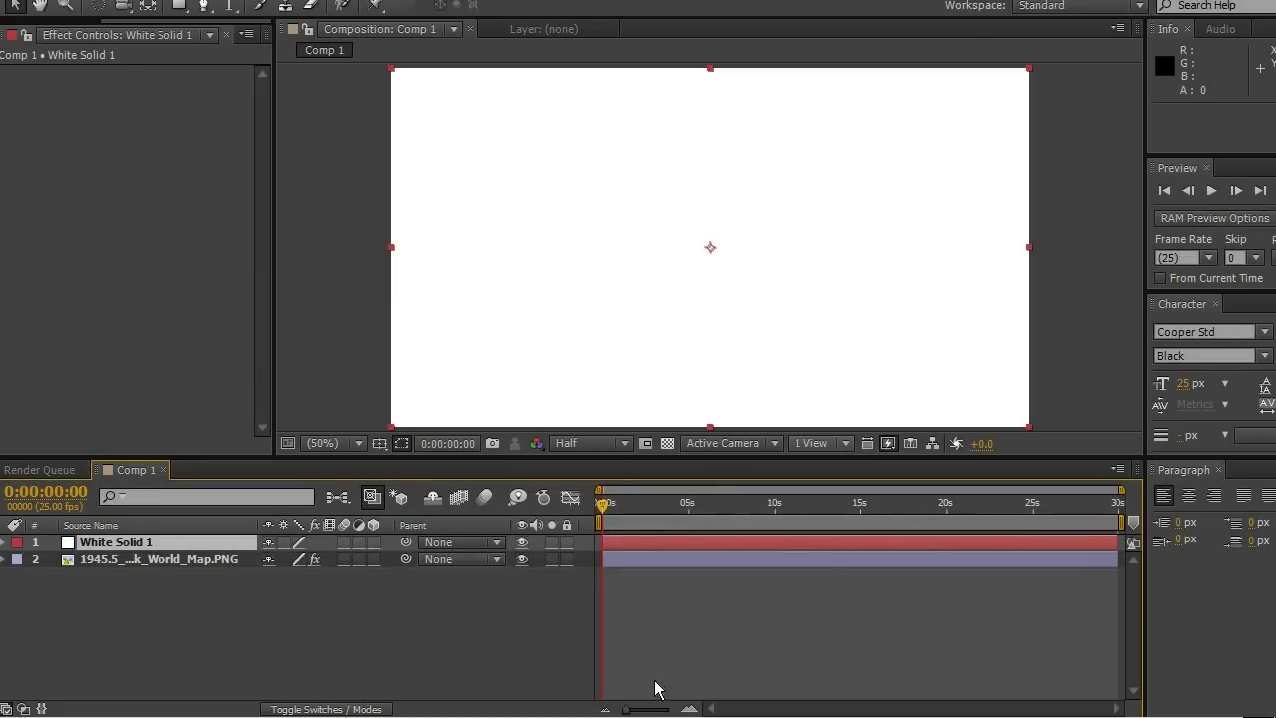
left_click_drag(164, 544, 175, 582)
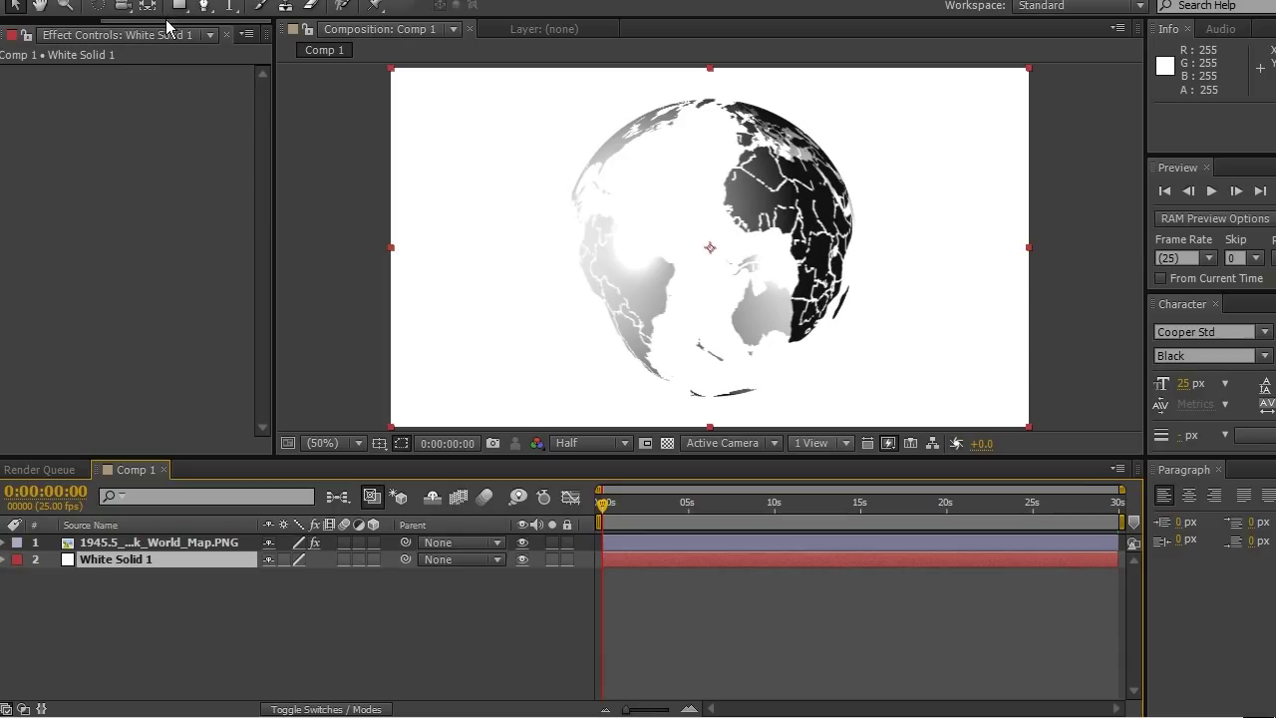
scroll(38, 36, "up", 3)
Apply CC Sphere to White Solid 1 and preview the globe's rotation
left_click(100, 35)
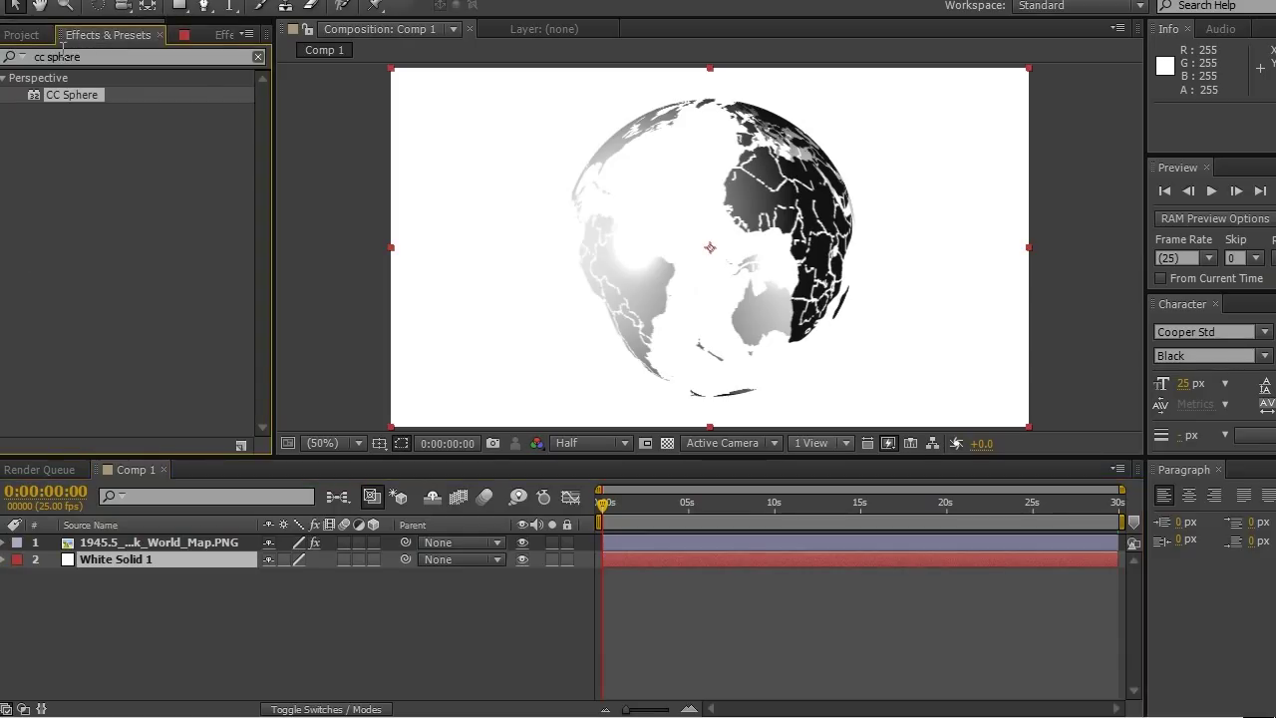
left_click_drag(70, 97, 632, 559)
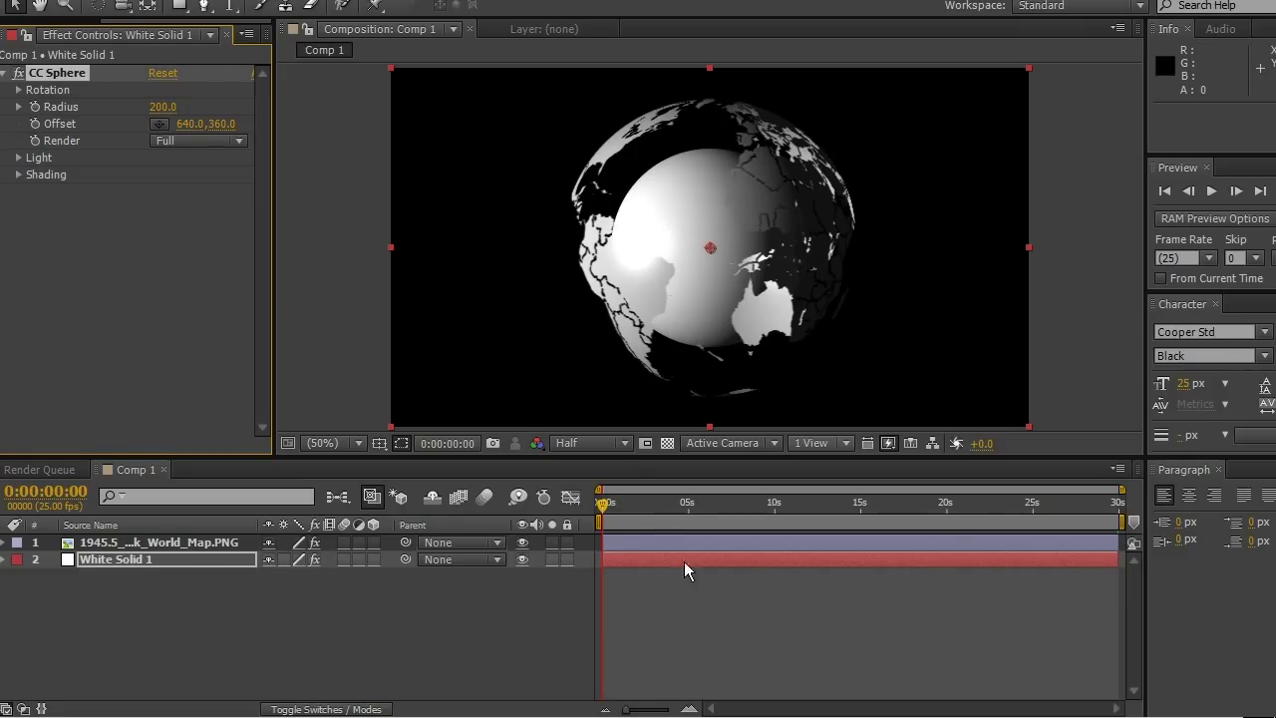
mouse_move(611, 500)
left_mouse_down()
mouse_move(684, 503)
mouse_move(605, 504)
left_mouse_up()
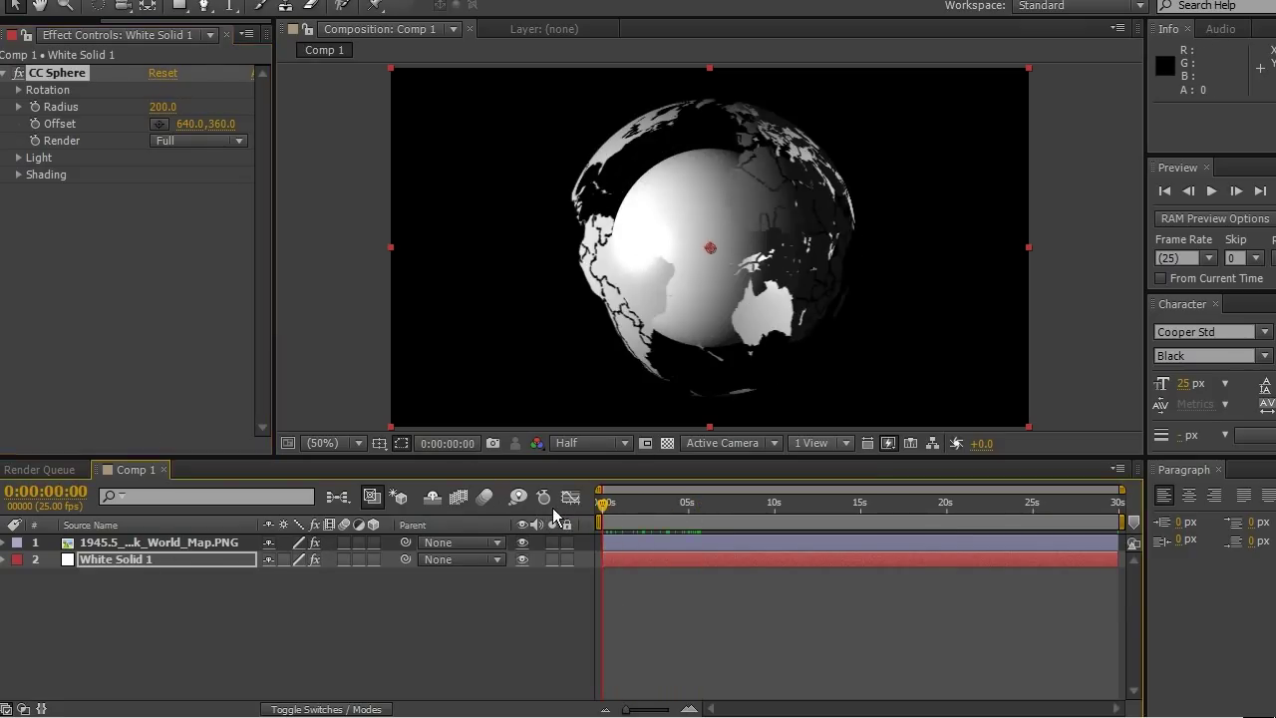
Set the world map layer's CC Sphere radius to 300
left_click(631, 538)
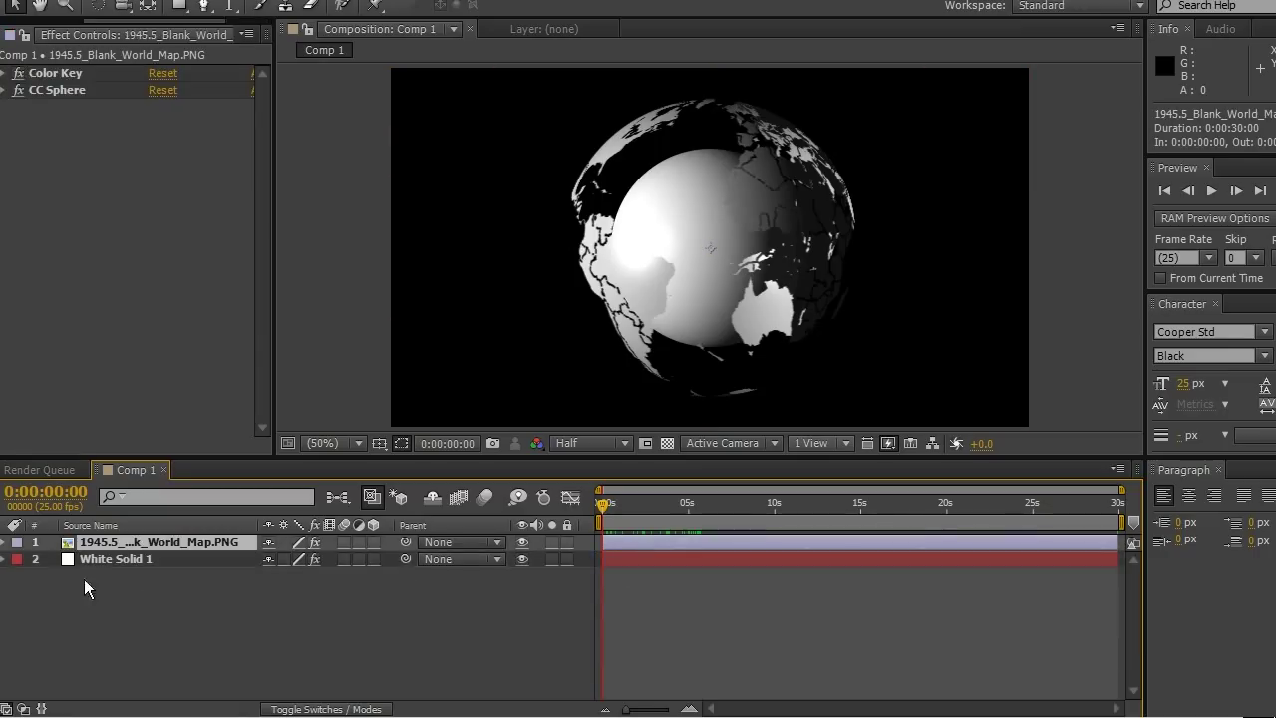
left_click(4, 90)
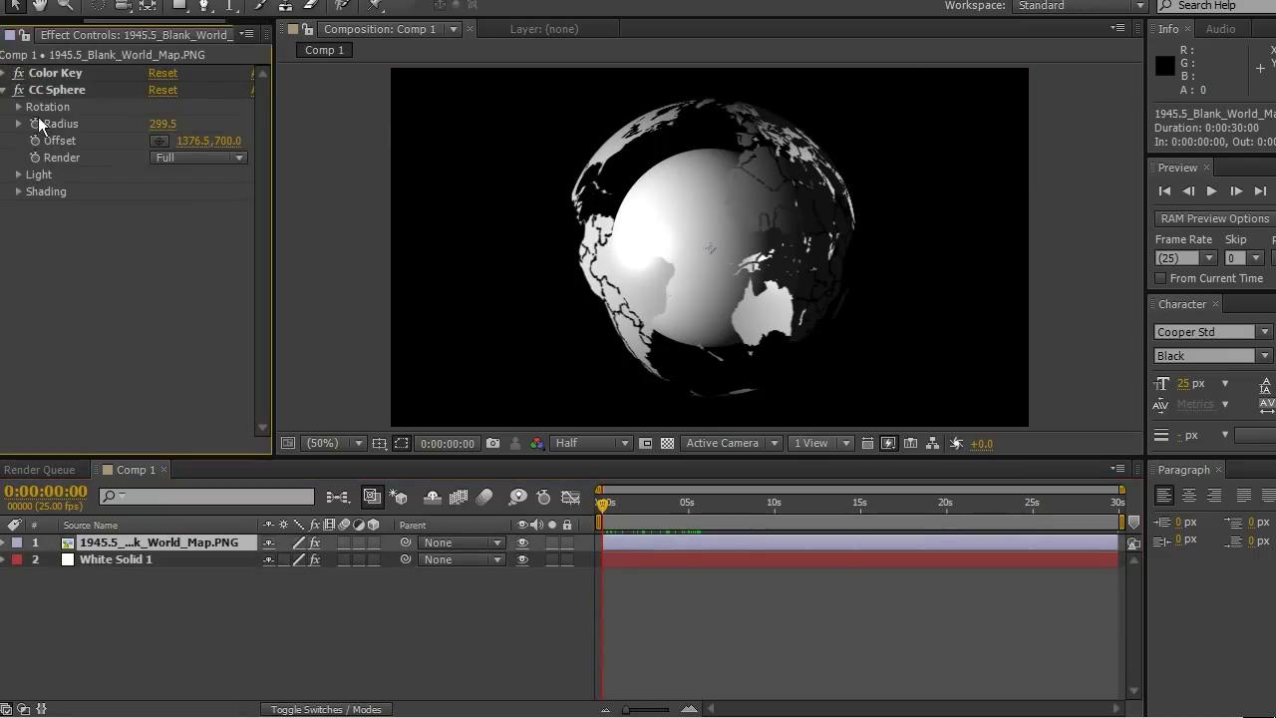
left_click(164, 125)
key("Return")
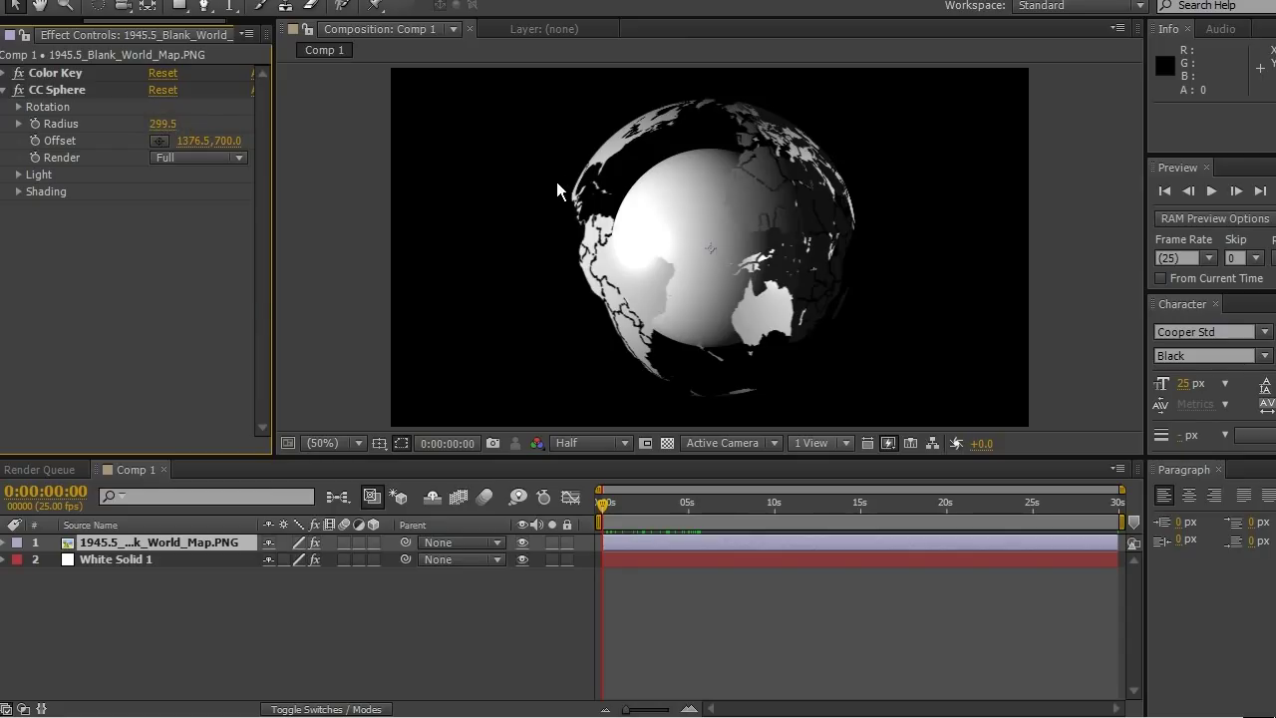
left_click(164, 124)
type("300")
key("Return")
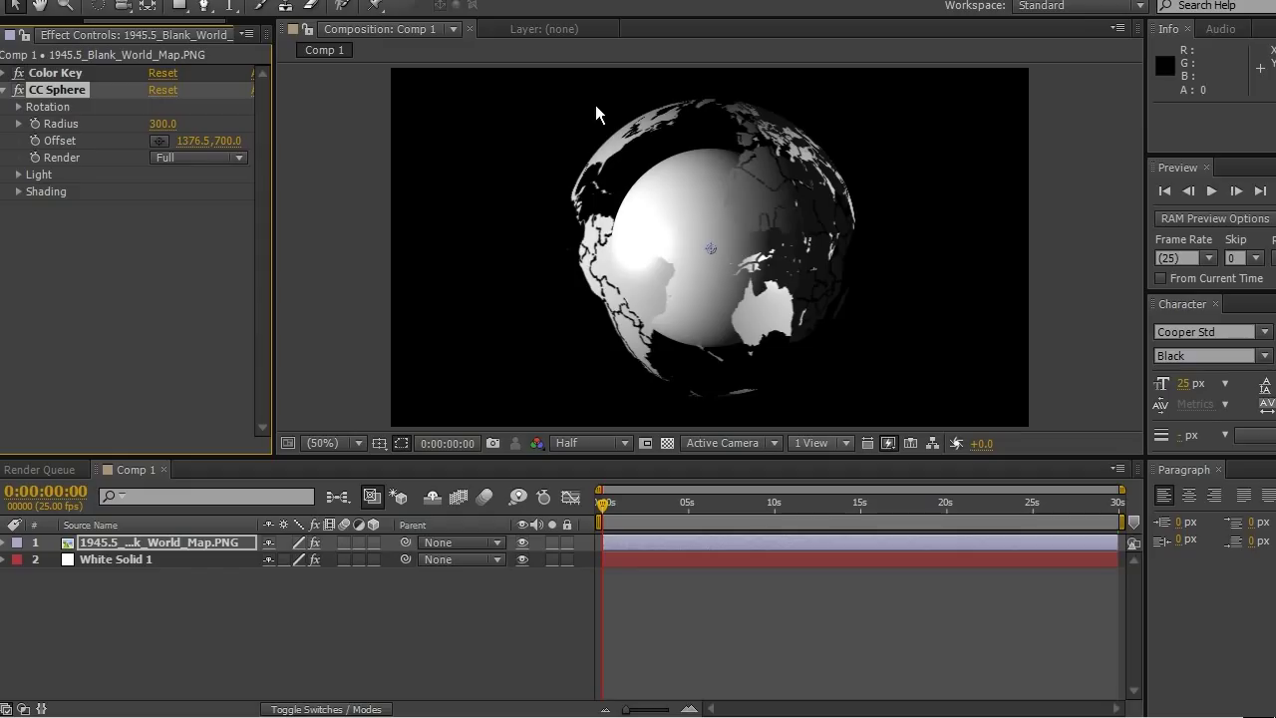
Give White Solid 1's CC Sphere a radius of 300 and preview the rotation
left_click(758, 558)
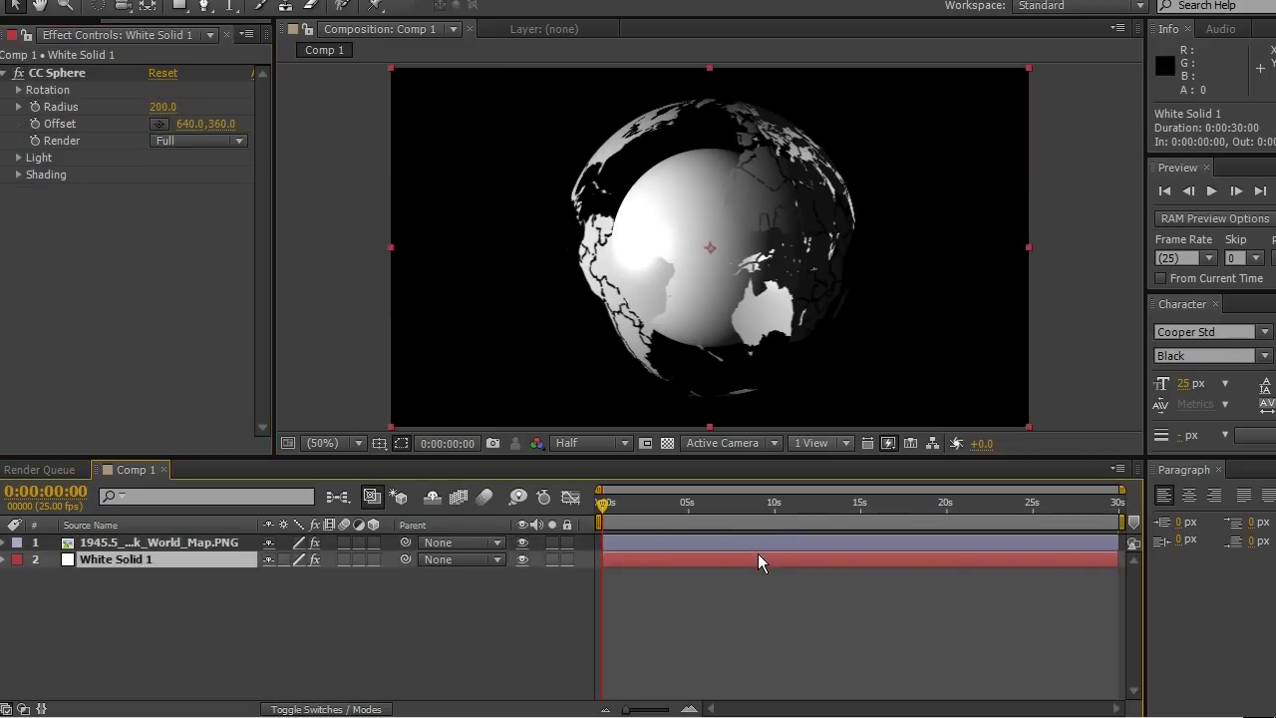
left_click(152, 108)
type("300")
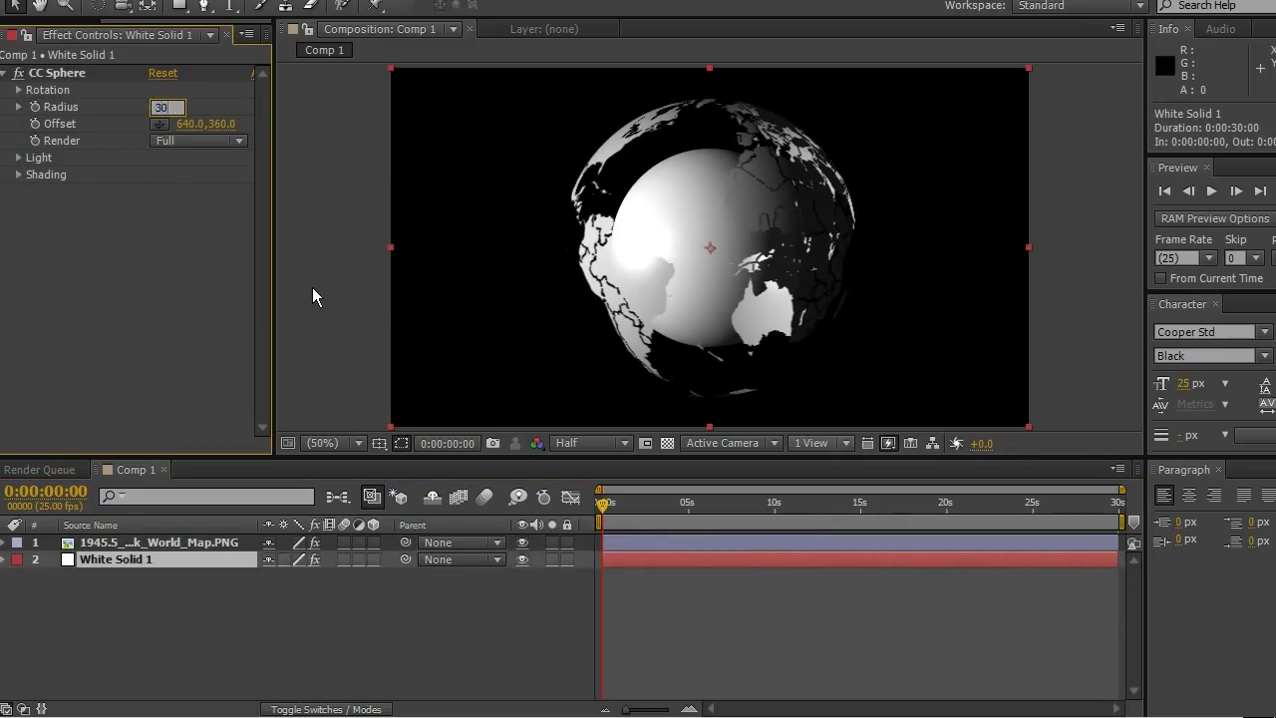
key("Return")
left_click(649, 656)
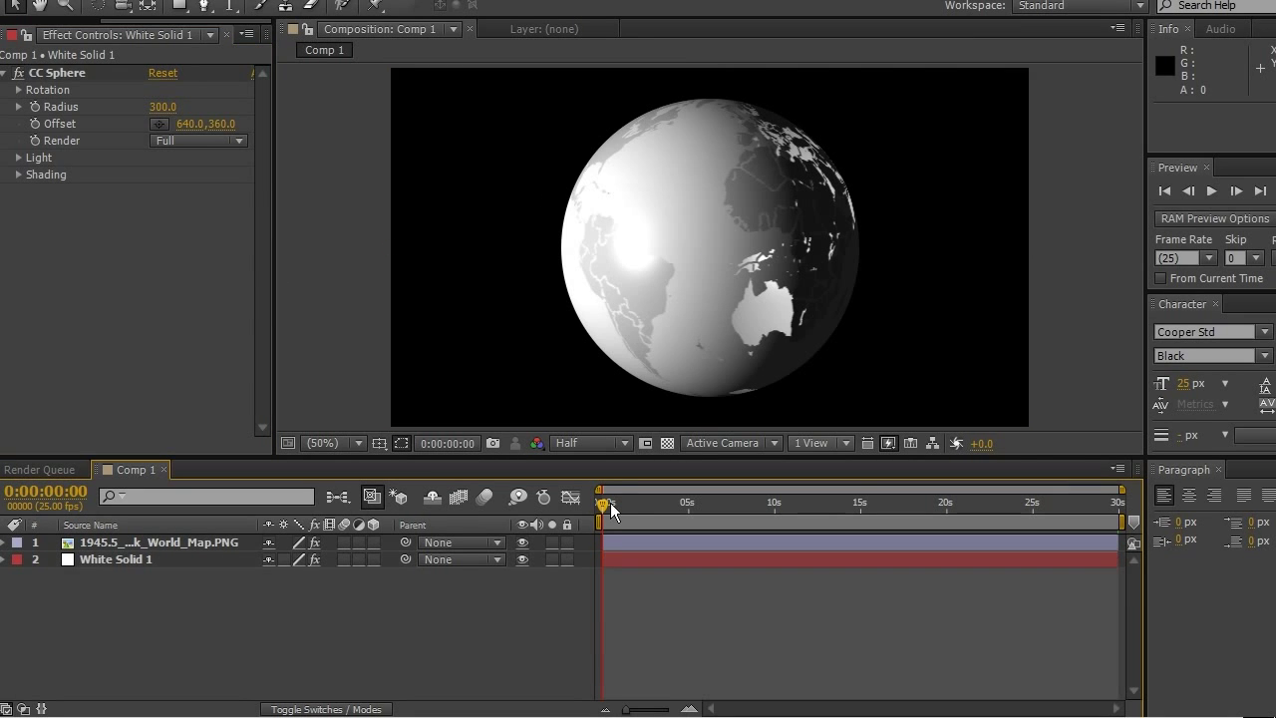
mouse_move(610, 503)
left_mouse_down()
mouse_move(785, 501)
mouse_move(592, 518)
left_mouse_up()
left_click(684, 561)
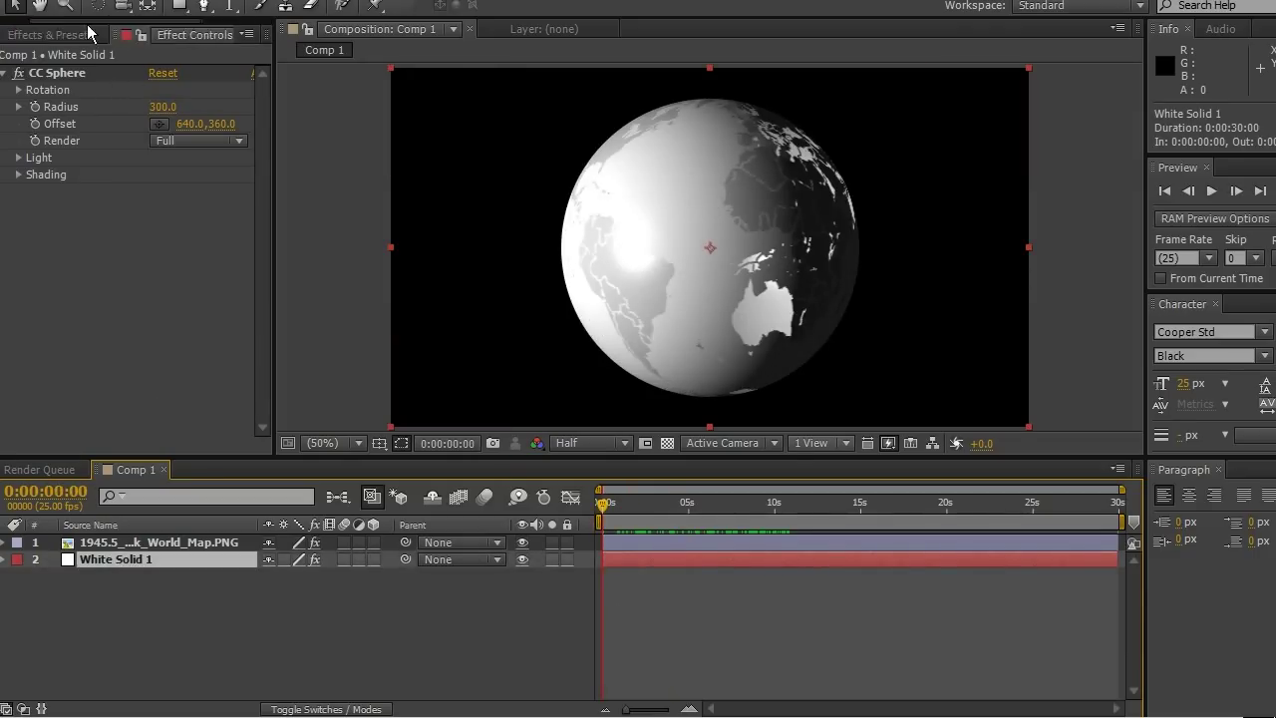
Apply the Grid effect to White Solid 1 and move it above CC Sphere
left_click(108, 35)
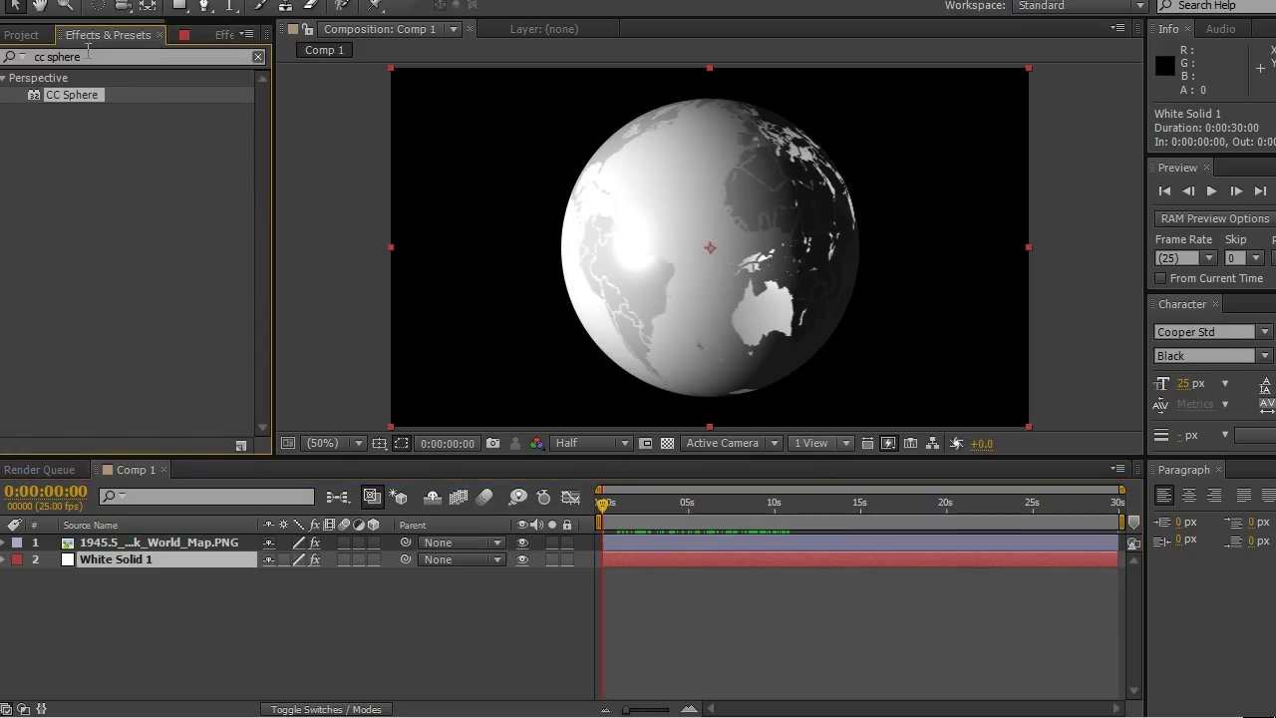
left_click(92, 57)
type("grid")
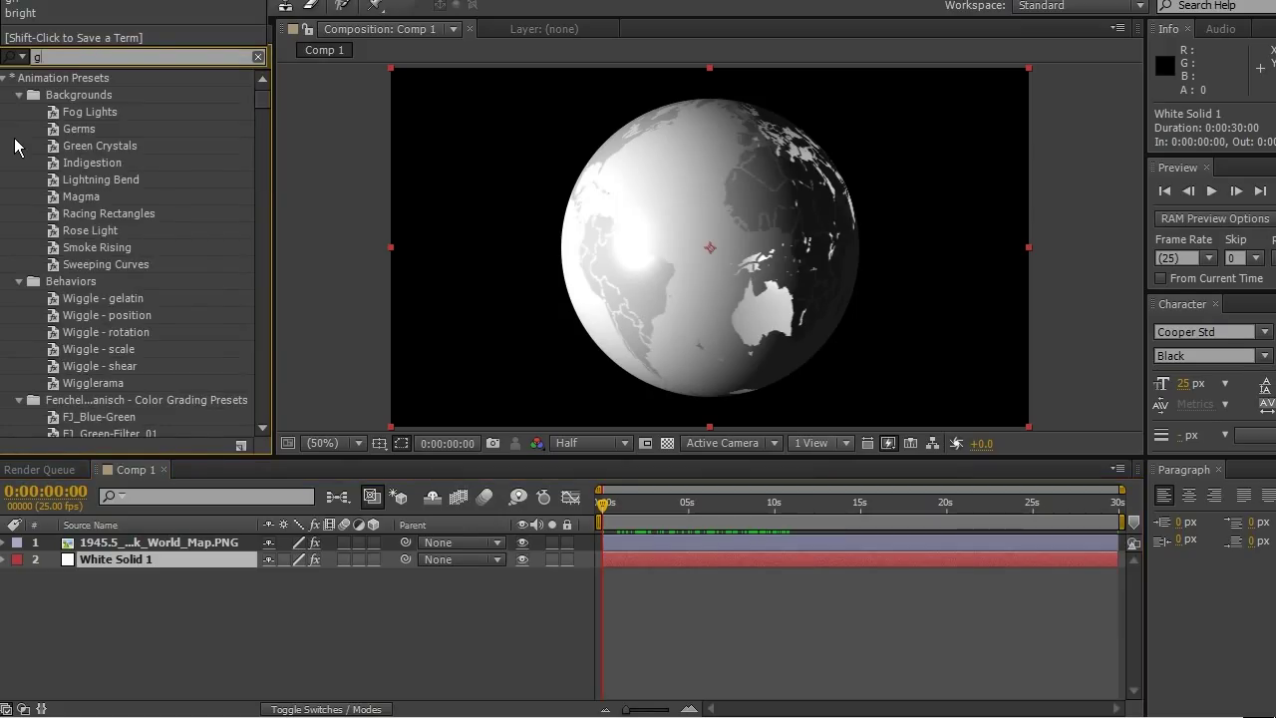
left_click(53, 182)
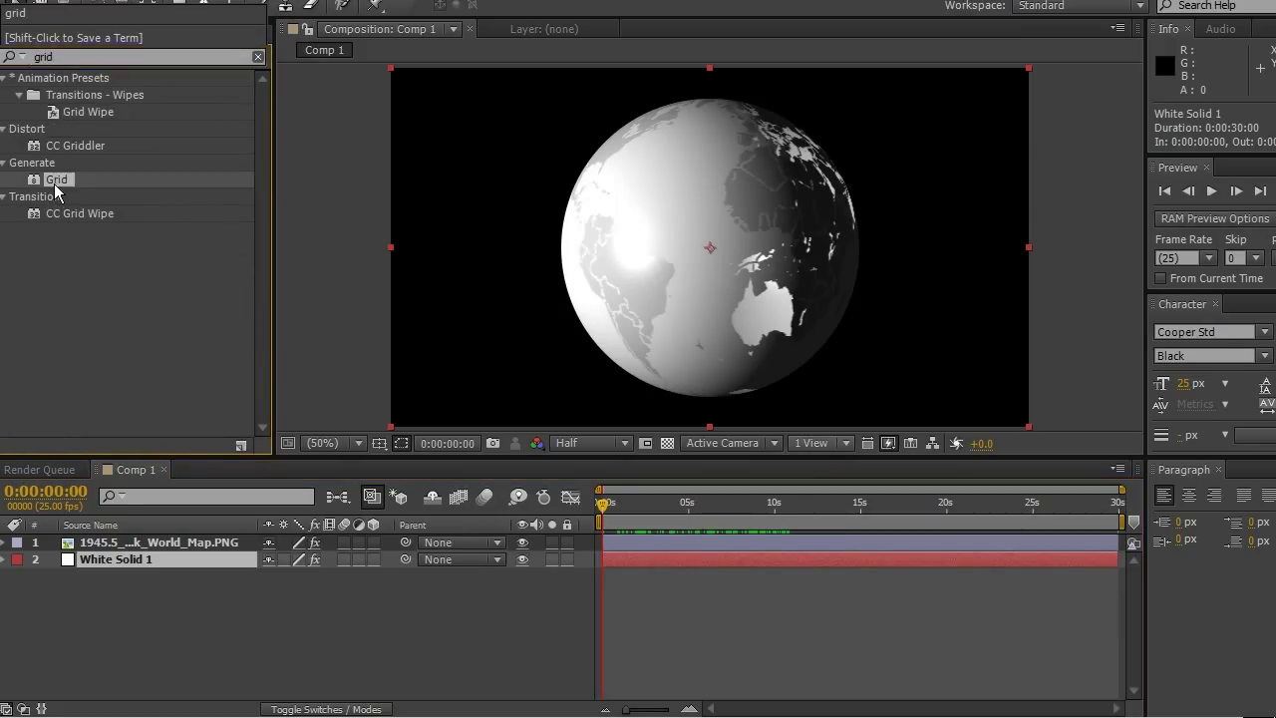
left_click_drag(633, 537, 631, 553)
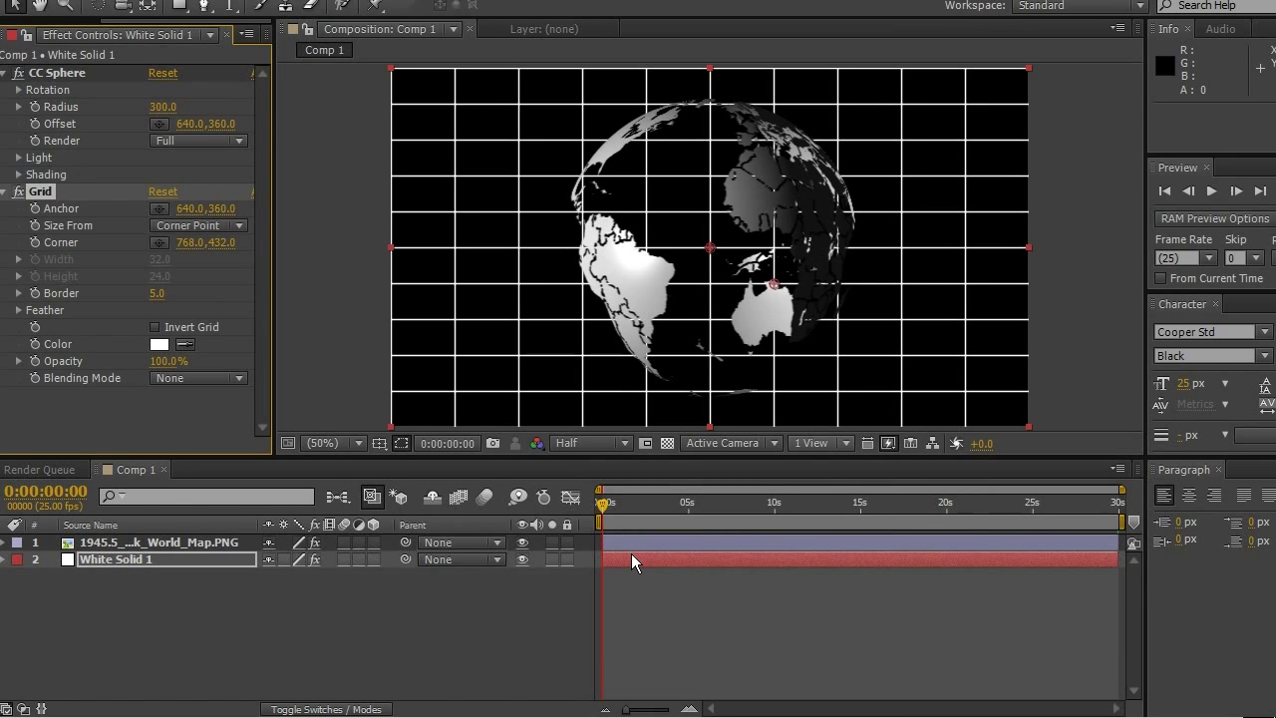
left_click(5, 192)
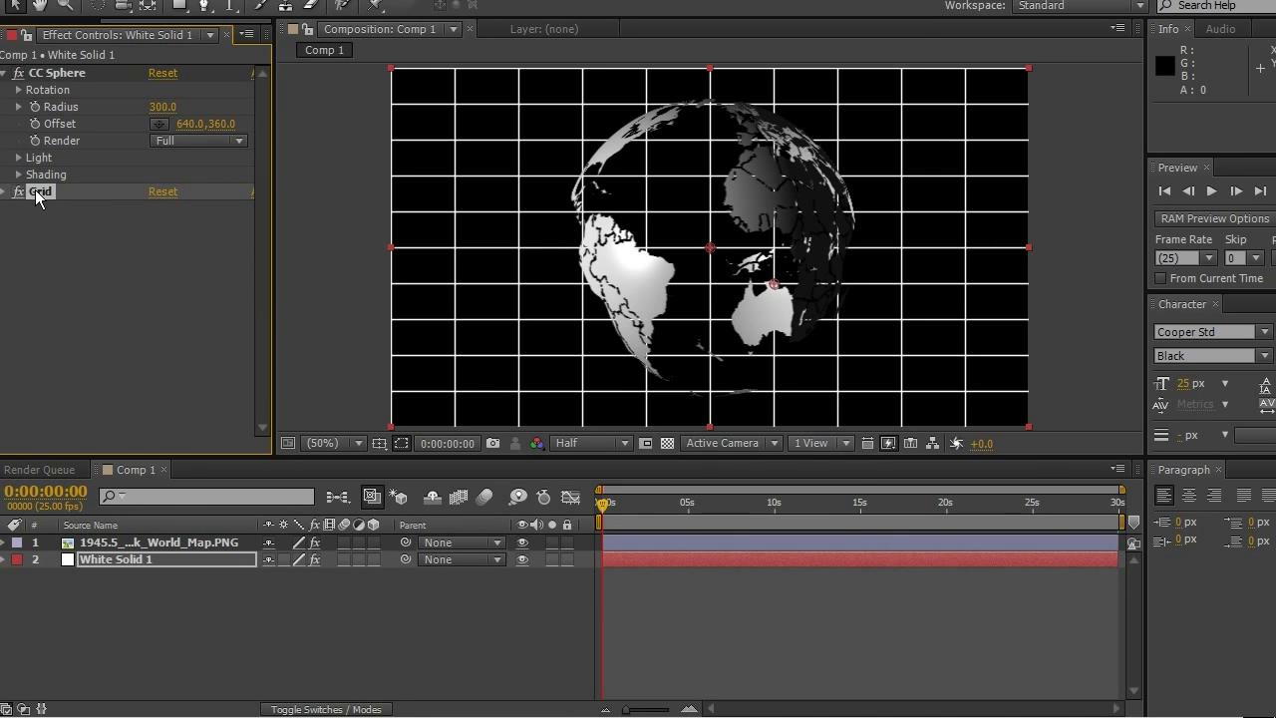
left_click_drag(37, 195, 56, 72)
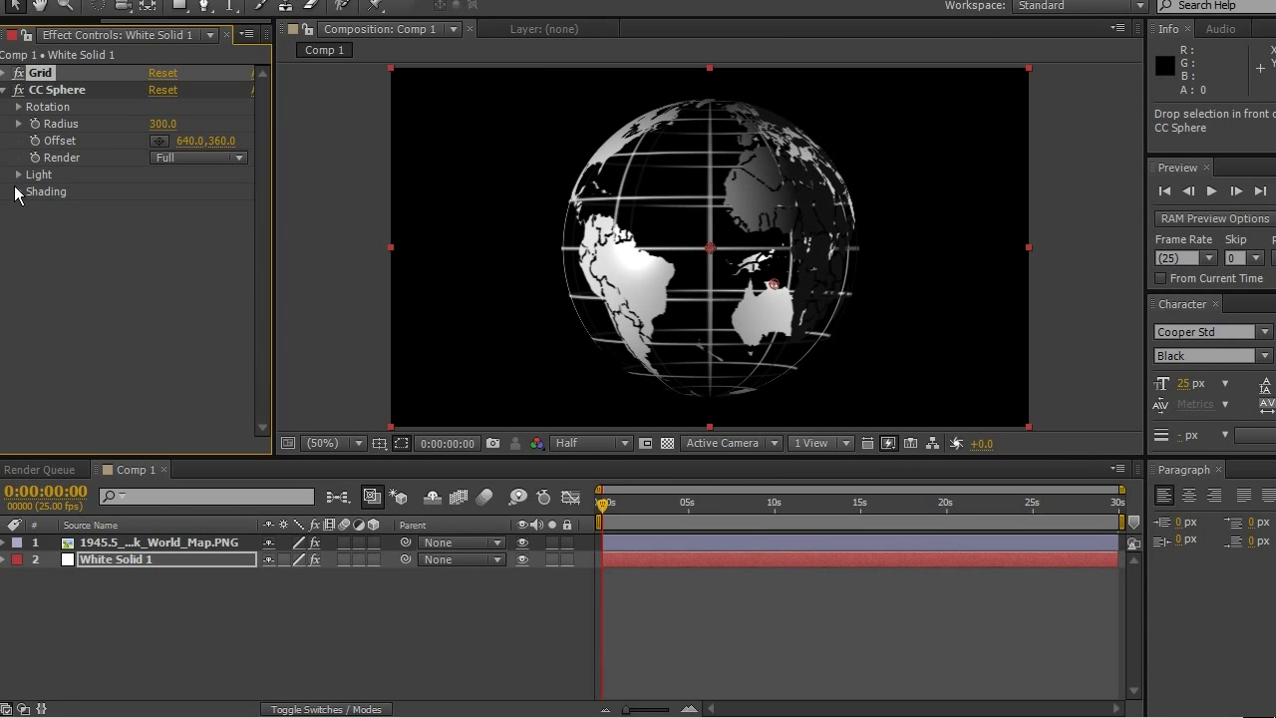
left_click(6, 74)
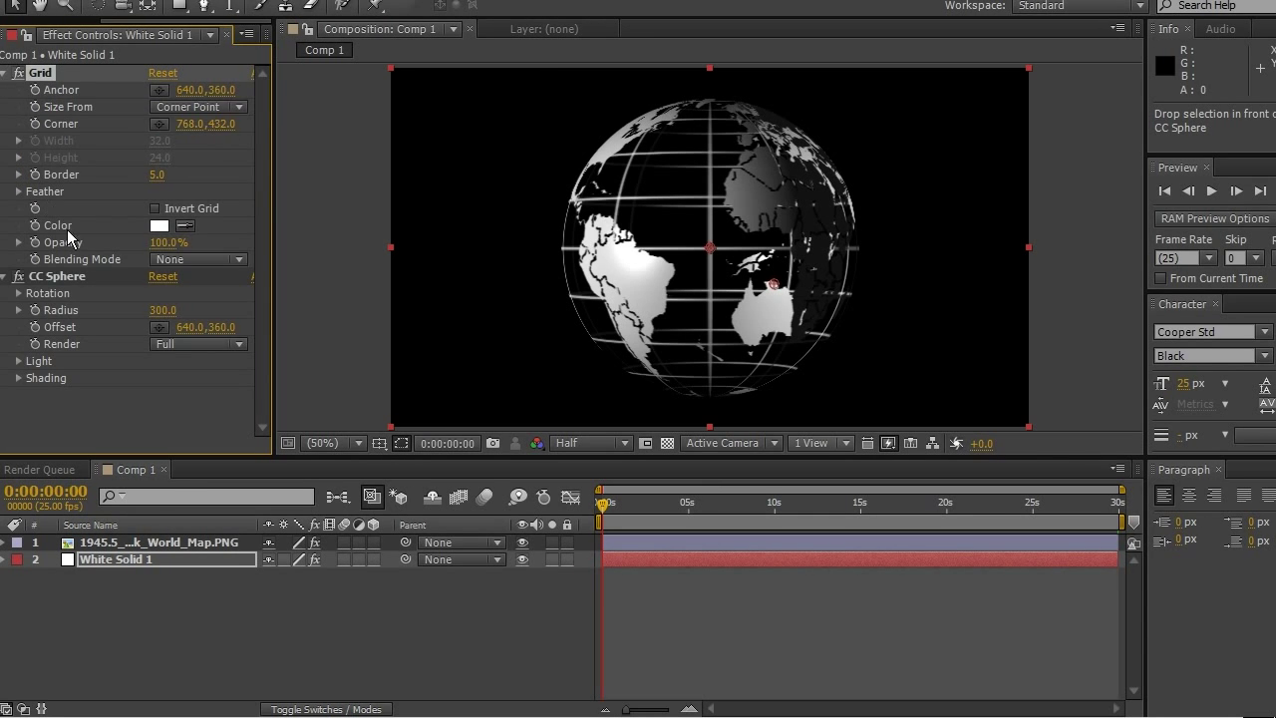
Set Grid Size From to Width Slider, Width 56.4 and Border 3.7
left_click(227, 107)
left_click(204, 141)
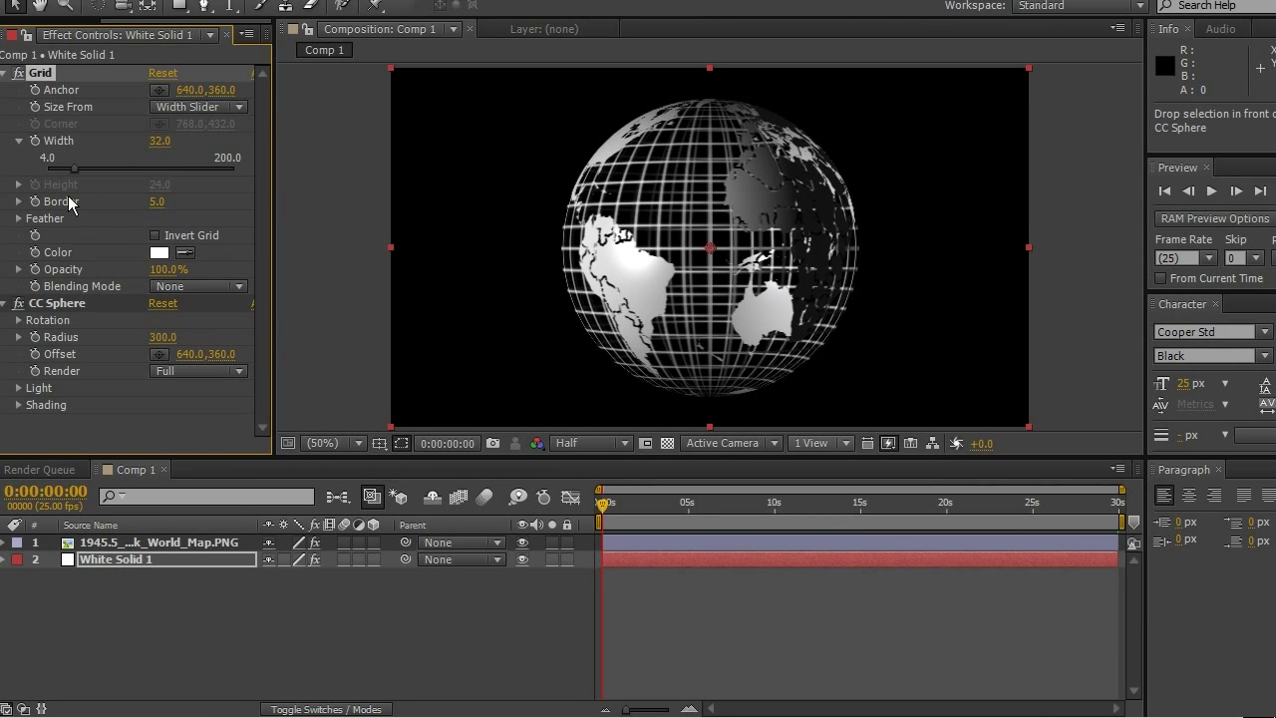
mouse_move(78, 172)
left_mouse_down()
mouse_move(123, 173)
mouse_move(54, 176)
mouse_move(99, 179)
left_mouse_up()
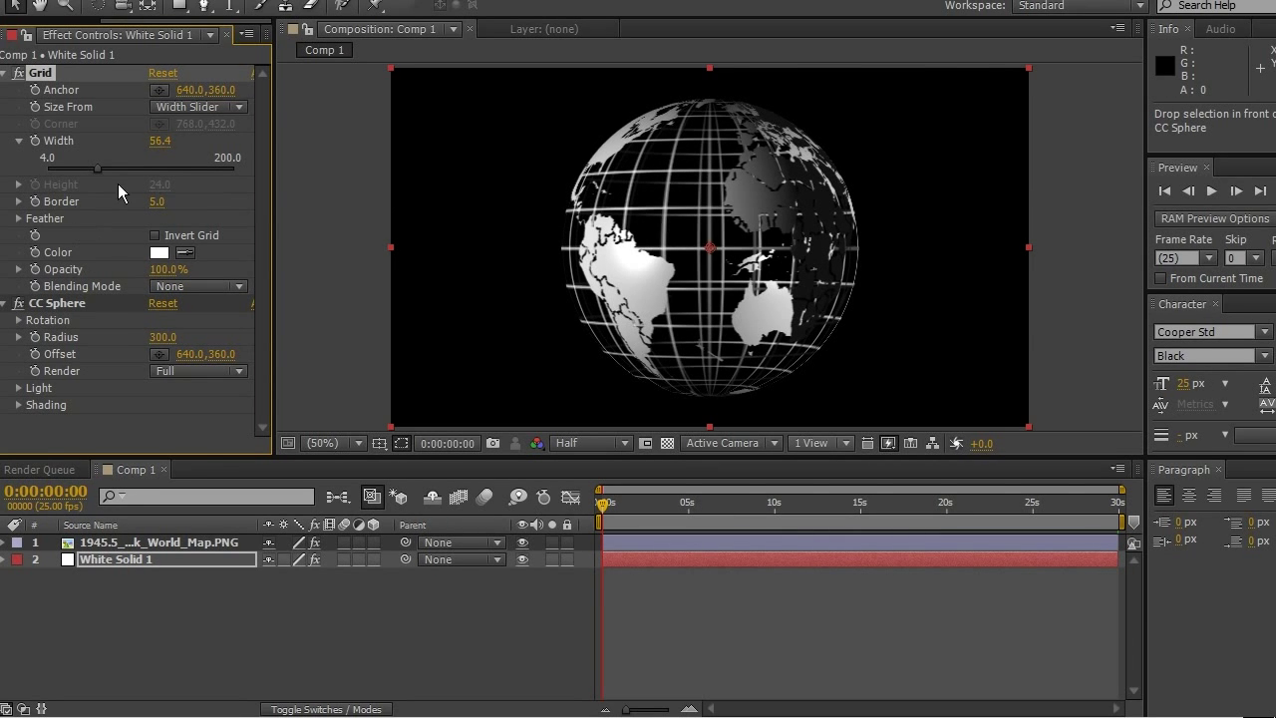
left_click(18, 202)
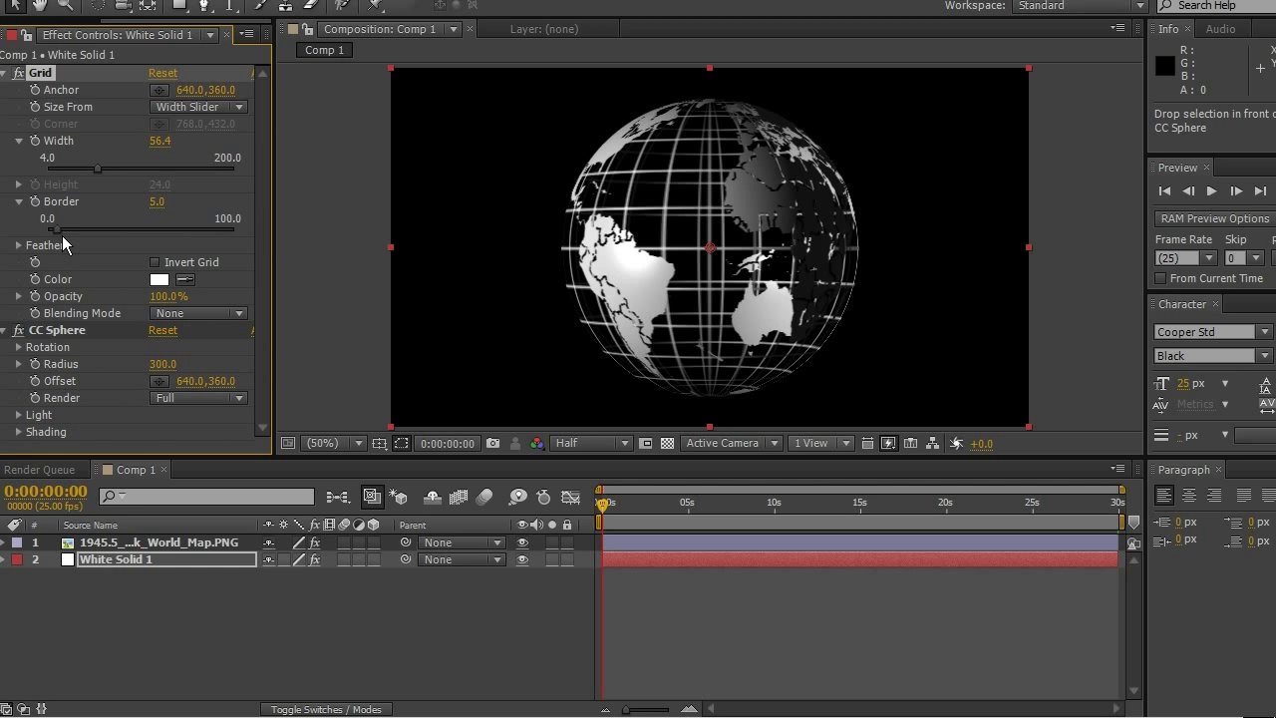
mouse_move(63, 228)
left_mouse_down()
mouse_move(129, 240)
mouse_move(58, 252)
left_mouse_up()
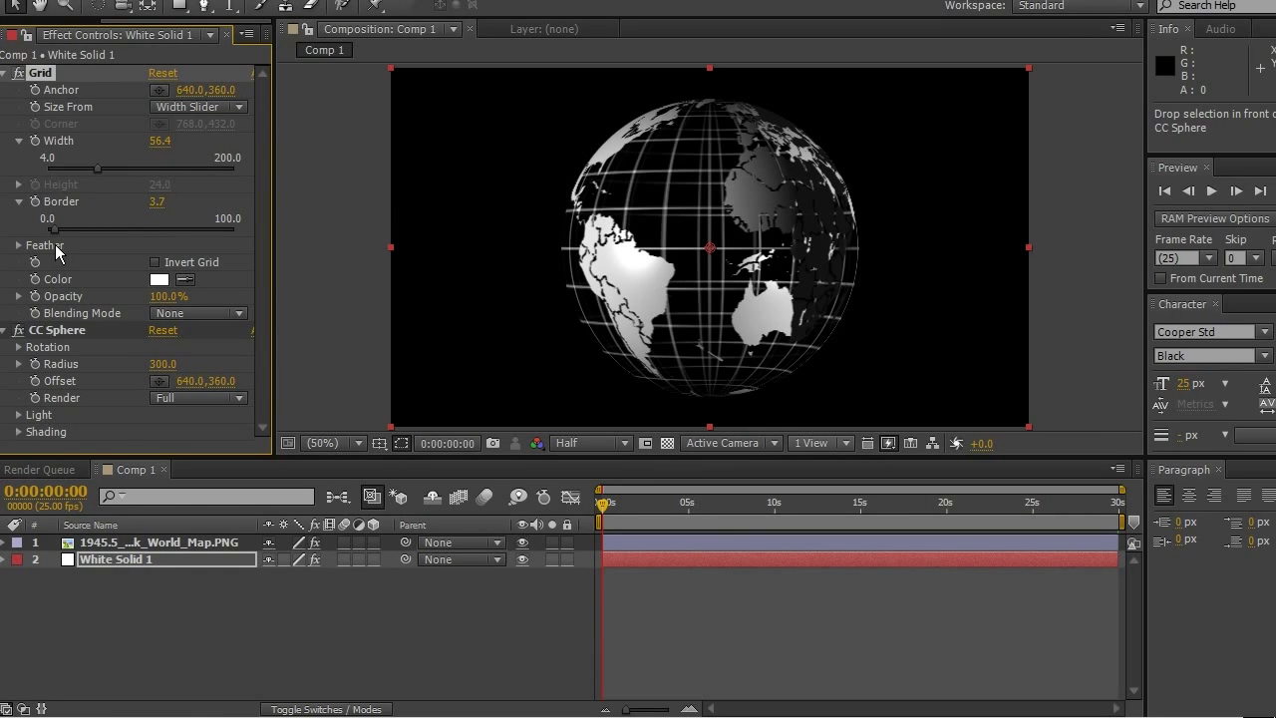
left_click(5, 72)
mouse_move(604, 502)
left_mouse_down()
mouse_move(698, 502)
mouse_move(601, 501)
left_mouse_up()
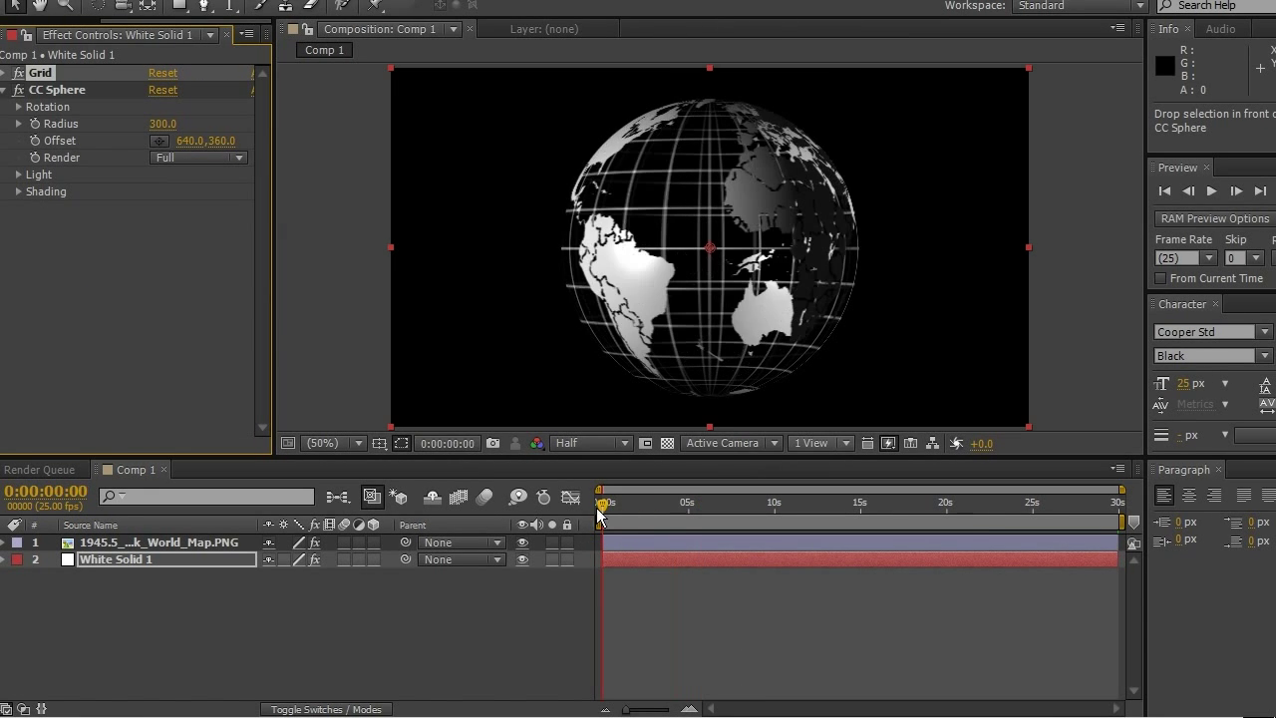
Select the world map layer, browse its properties and preview the rotation
left_click(643, 543)
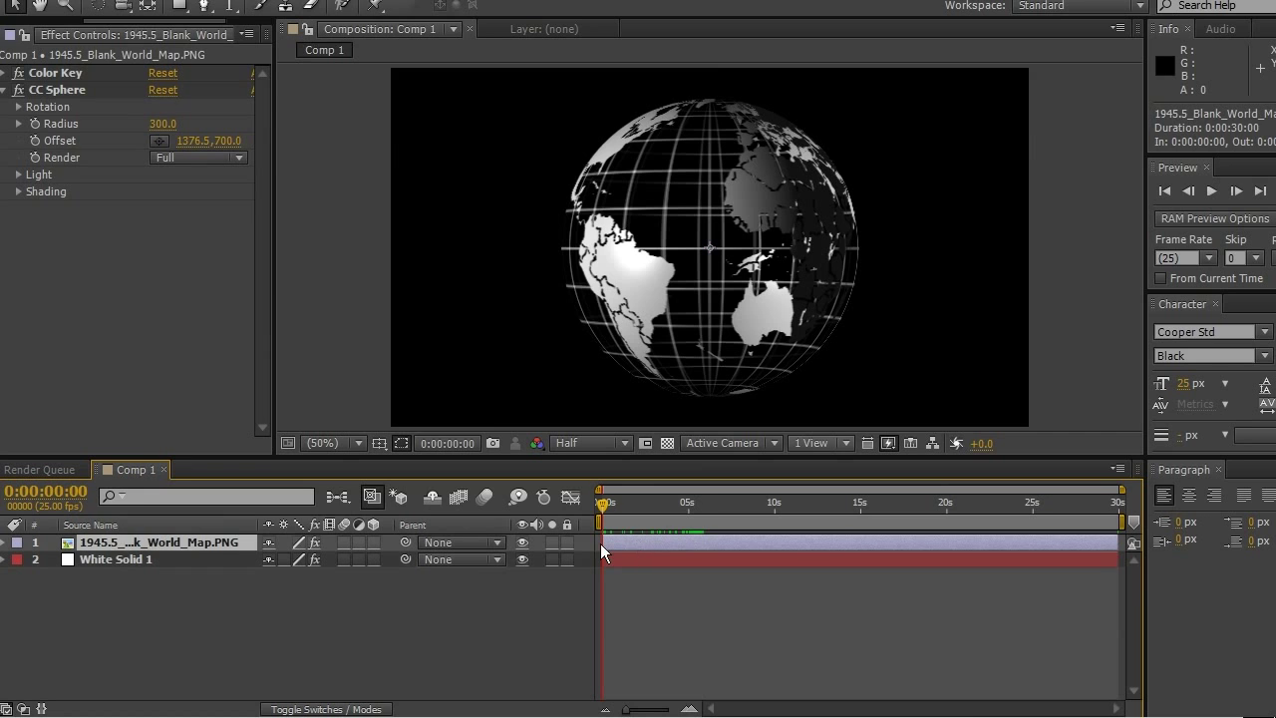
left_click(5, 543)
left_click(19, 576)
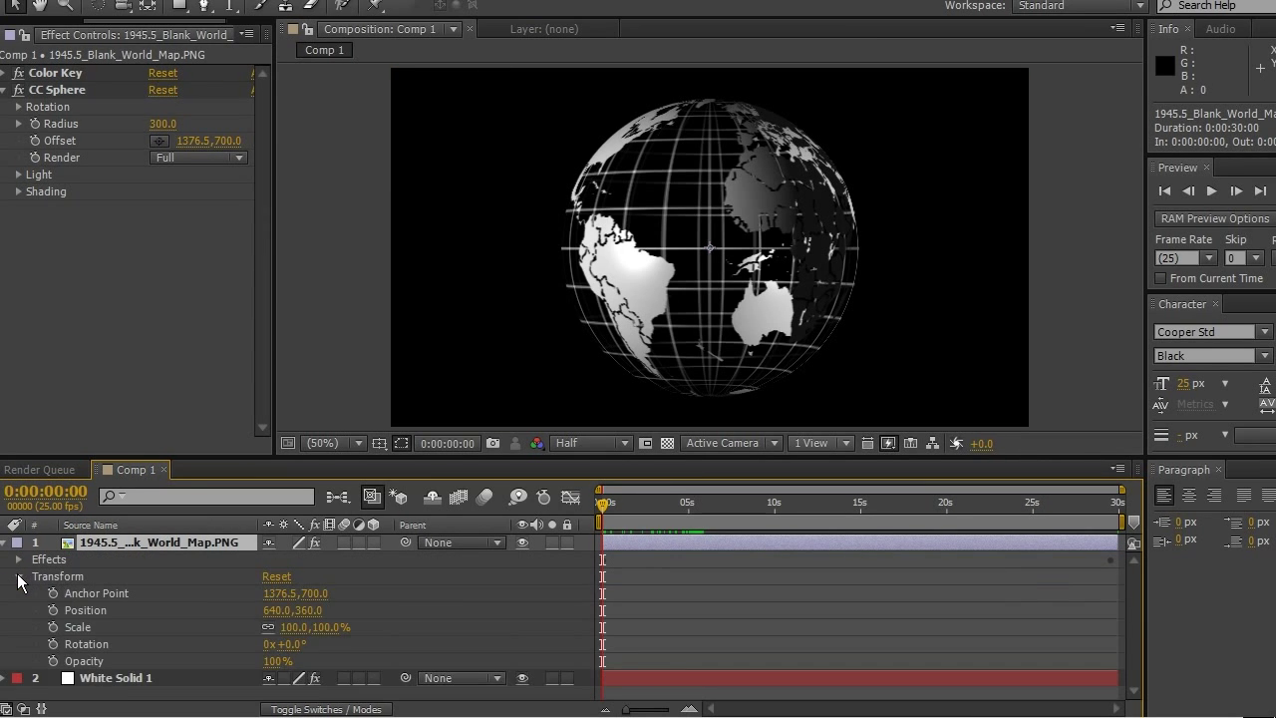
left_click(19, 576)
left_click(19, 559)
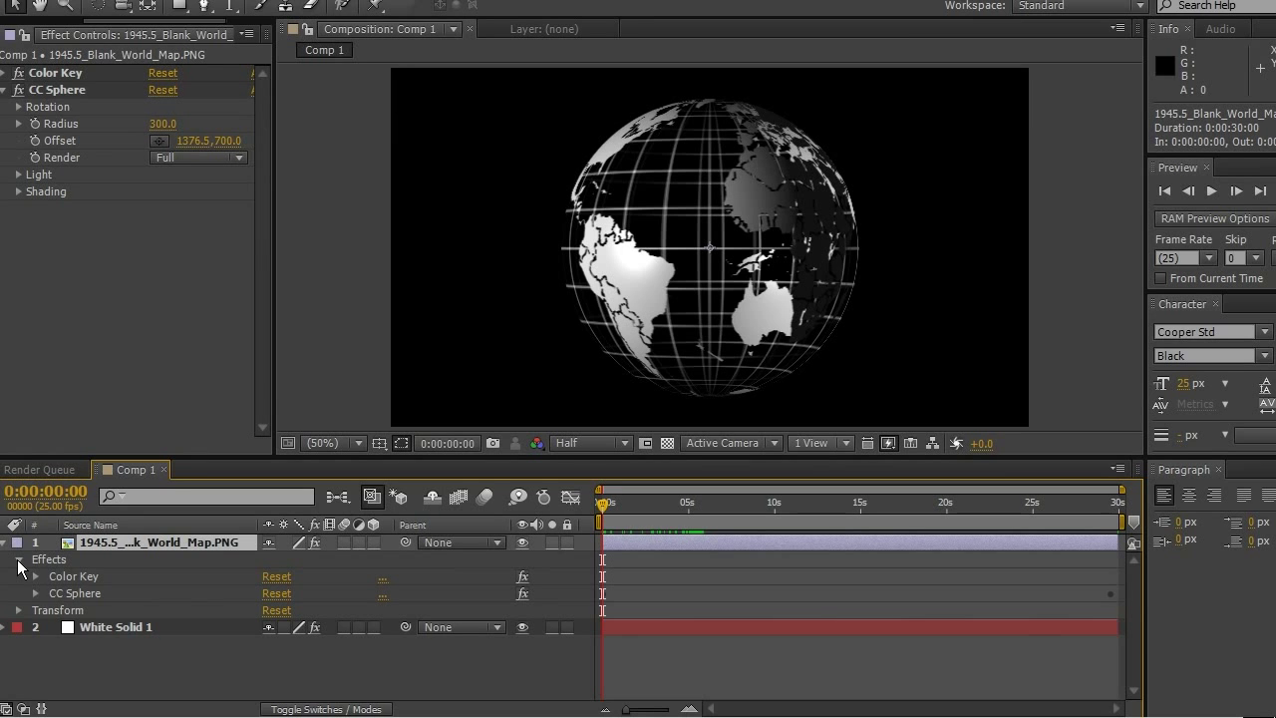
left_click(18, 560)
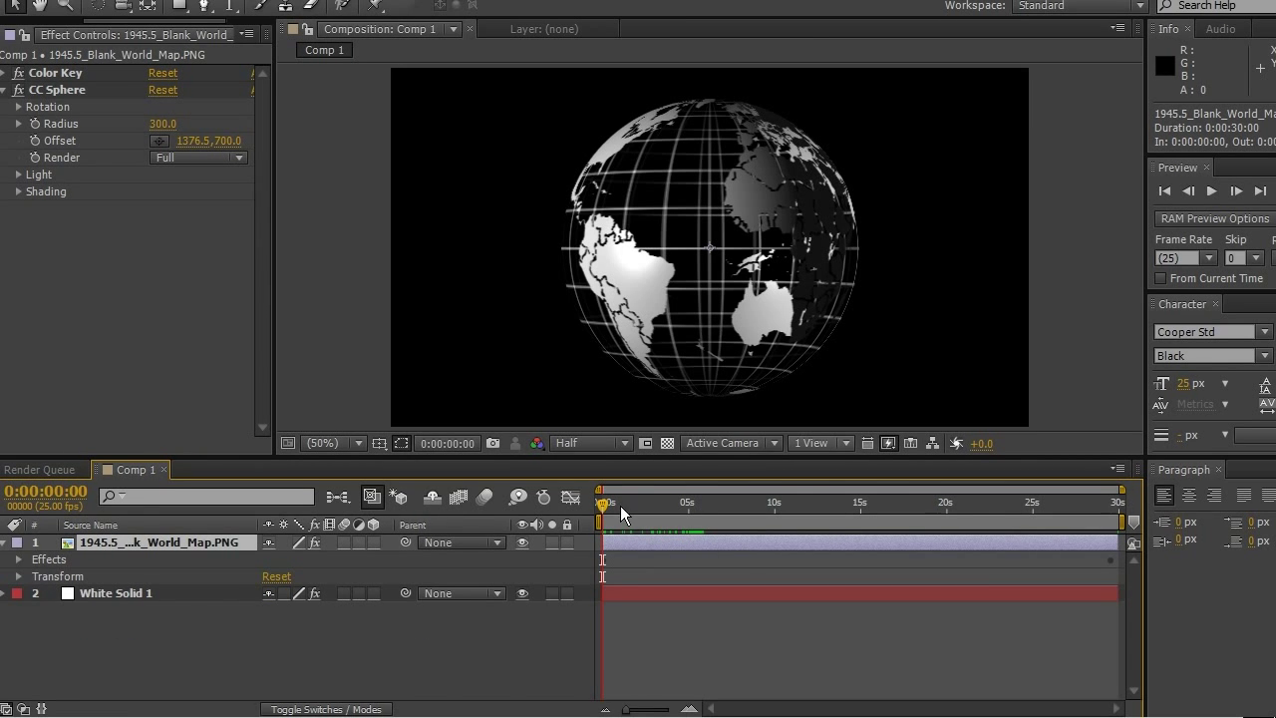
left_click_drag(620, 506, 594, 541)
Copy the Rotation Y keyframes from the map layer's CC Sphere
left_click(32, 564)
left_click(16, 562)
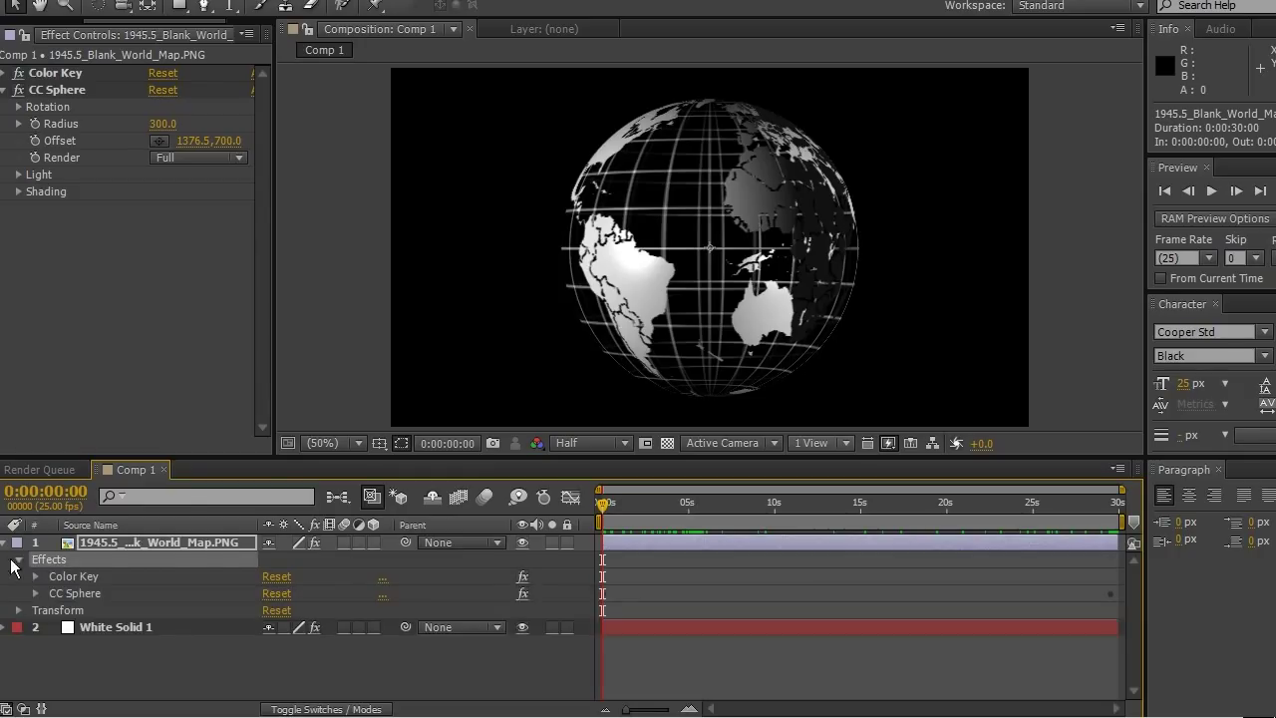
left_click(36, 594)
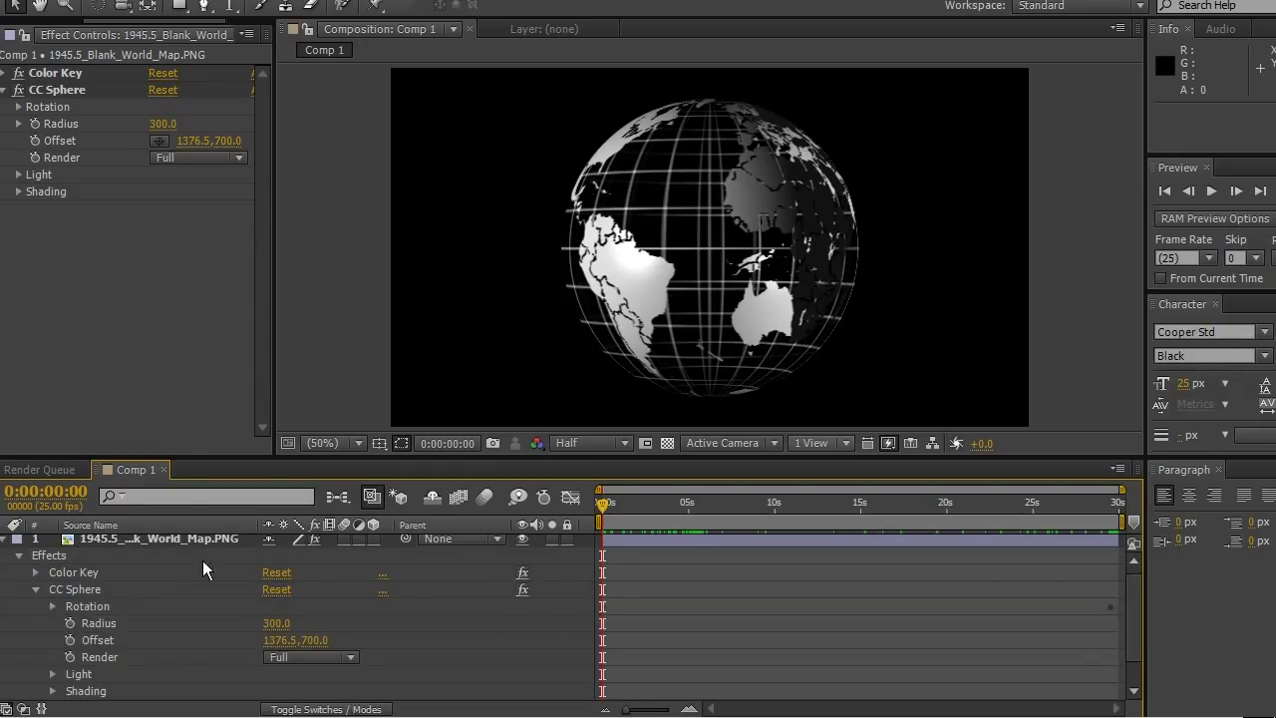
left_click(52, 607)
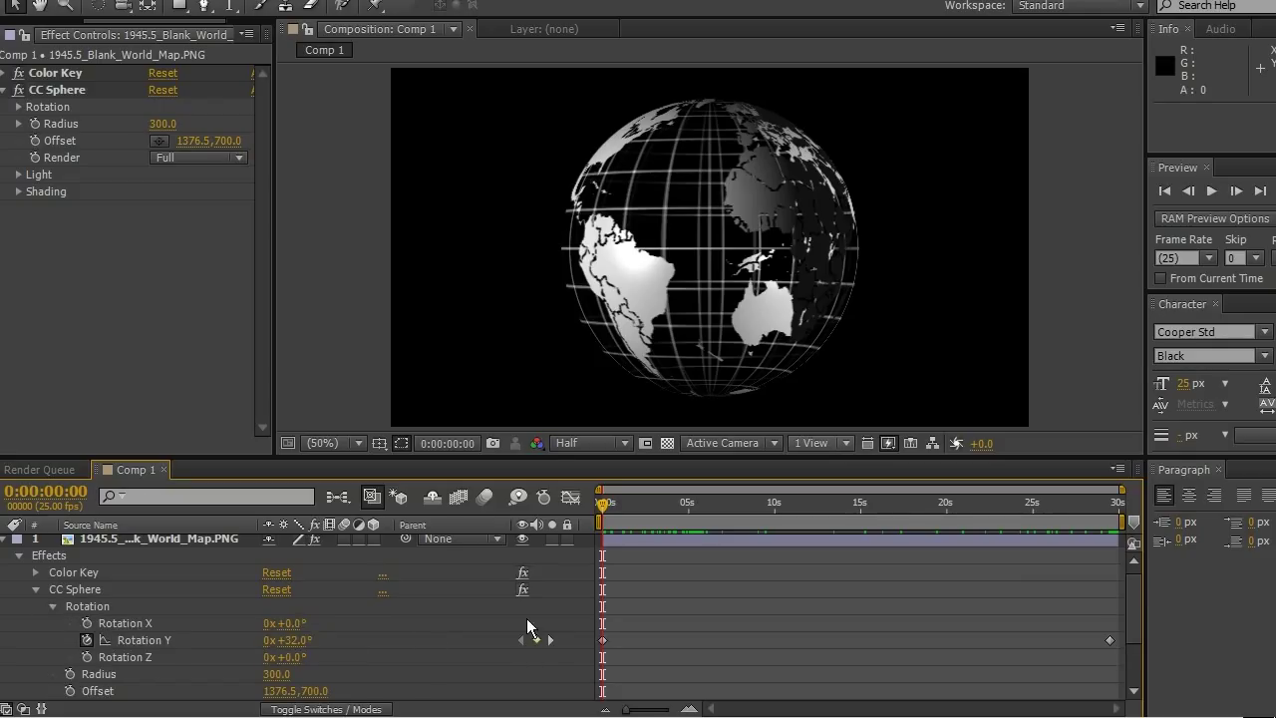
left_click(159, 639)
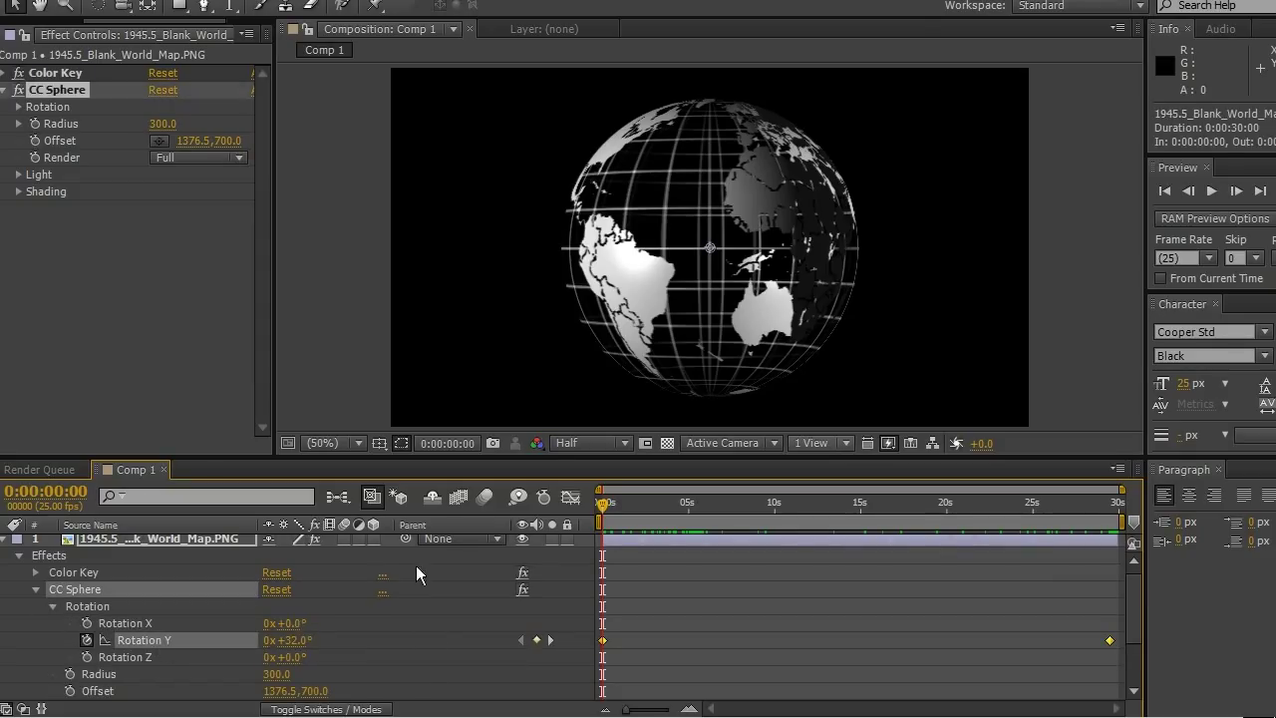
key("ctrl+c")
left_click_drag(1127, 606, 1136, 646)
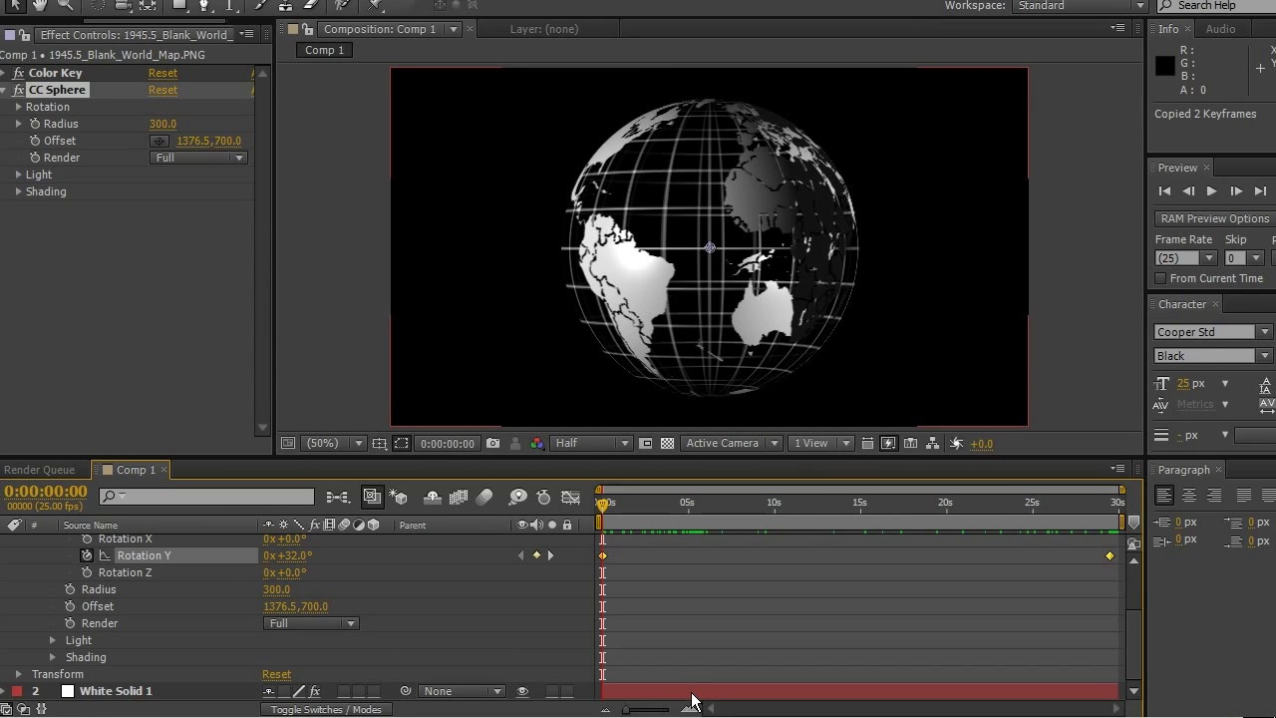
Paste the Rotation Y keyframes onto White Solid 1 and preview both spinning
left_click(691, 693)
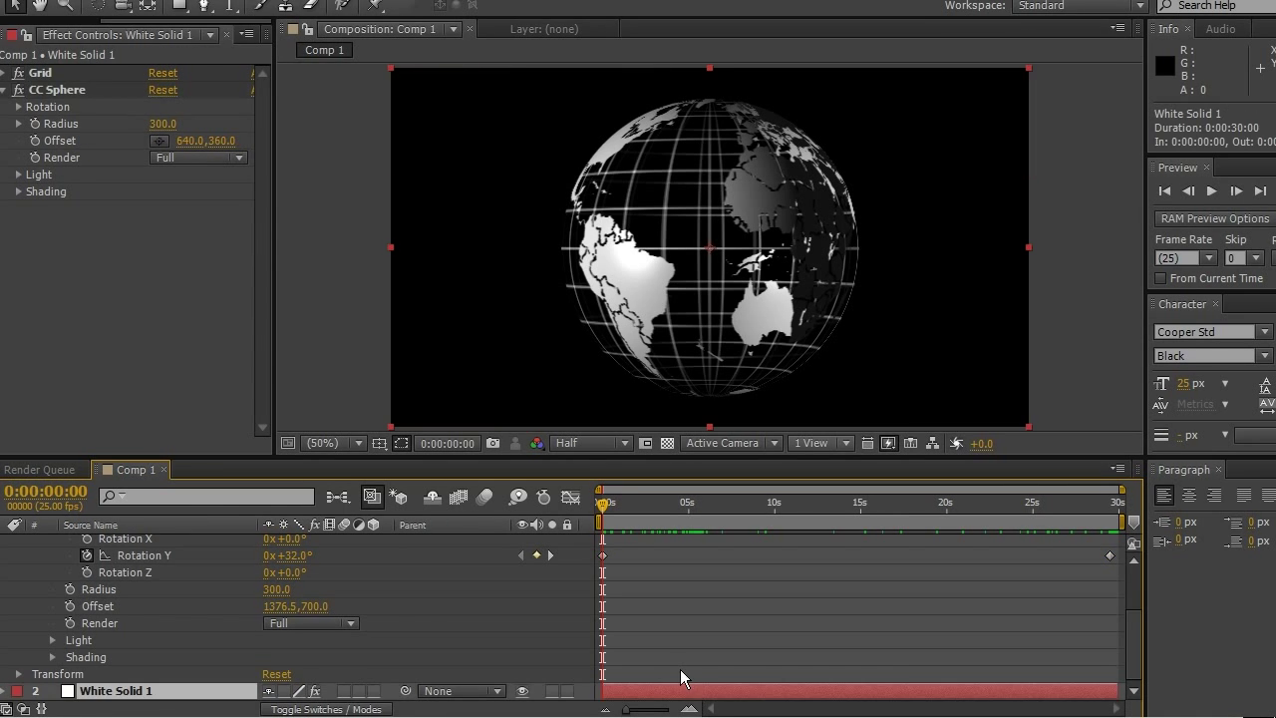
key("ctrl+v")
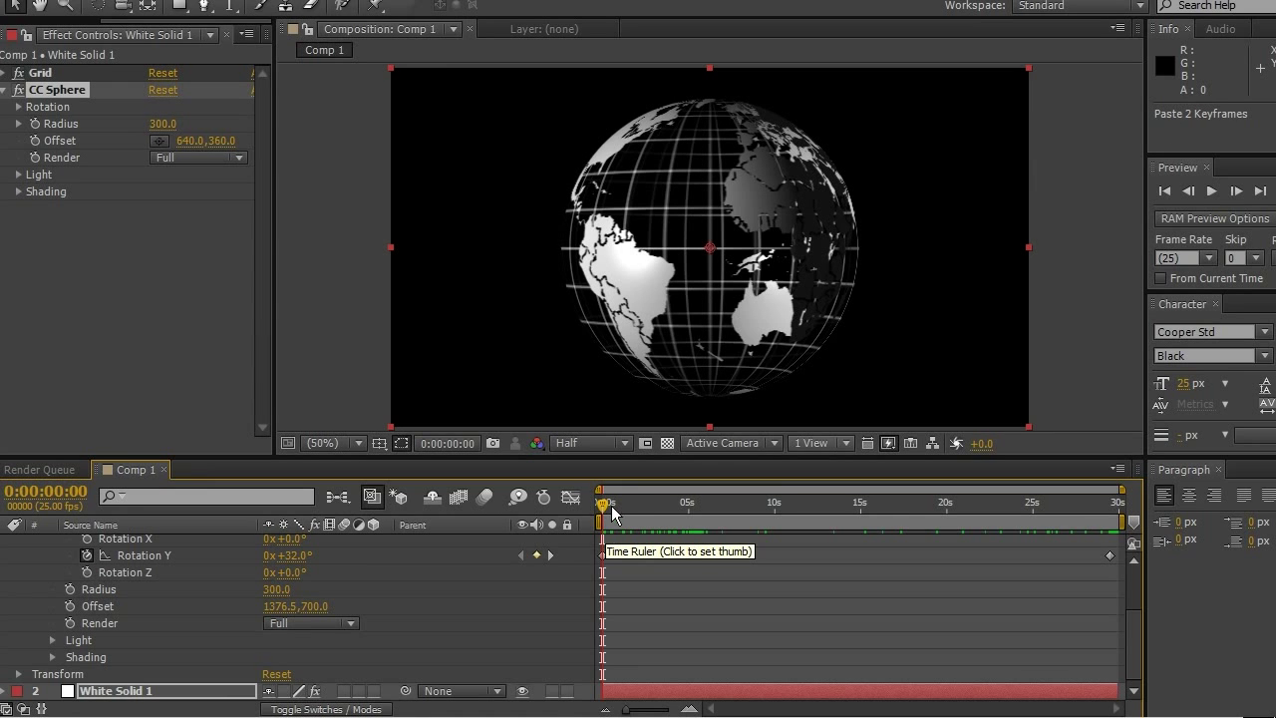
left_click_drag(609, 511, 486, 519)
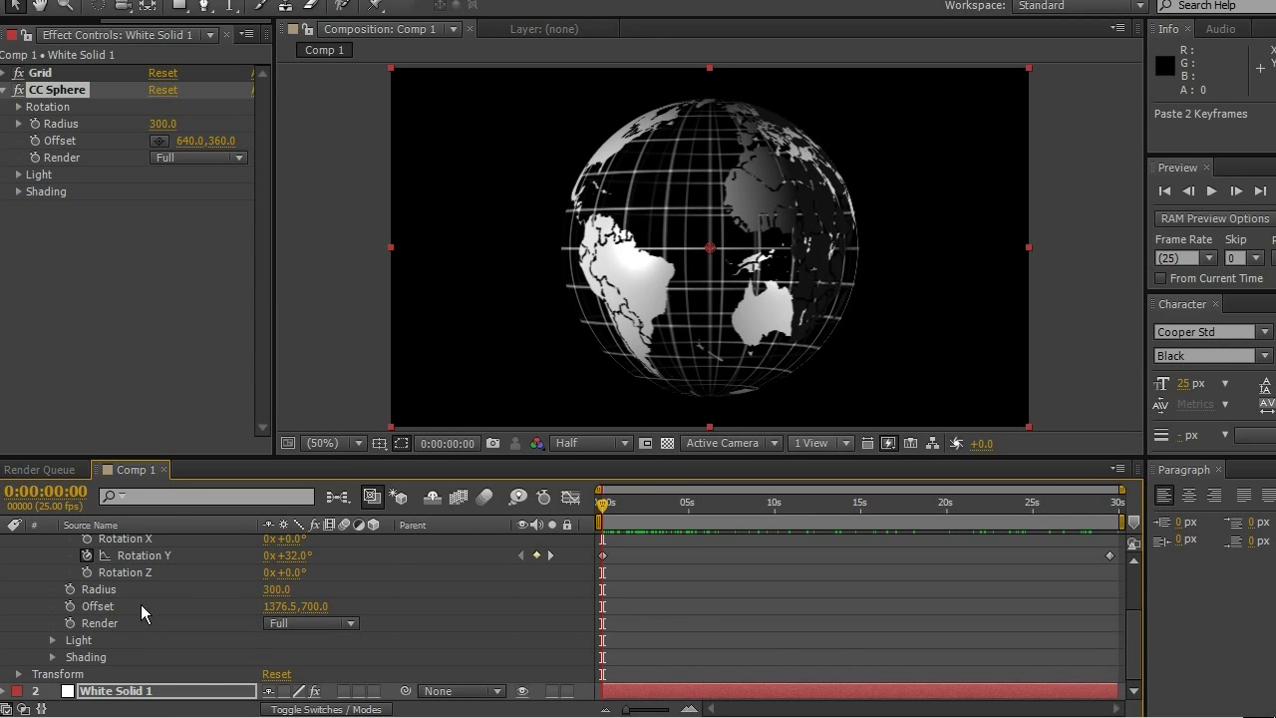
scroll(140, 604, "up", 2)
left_click(5, 543)
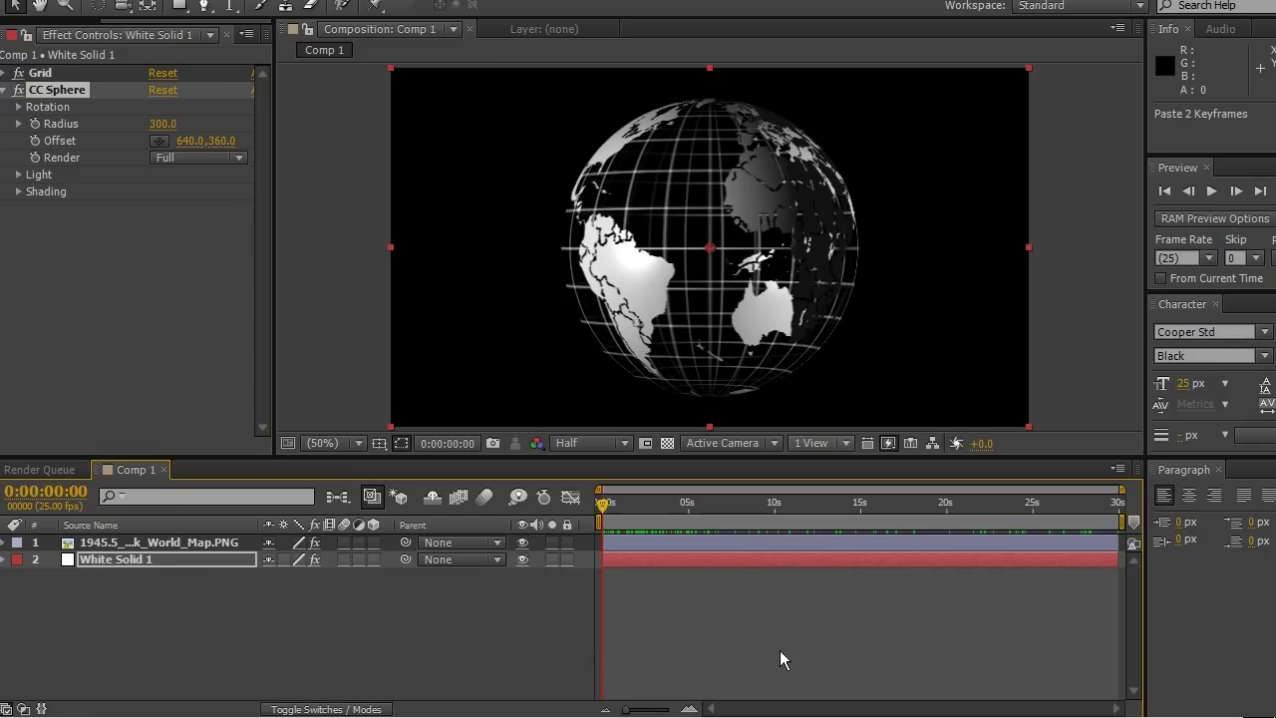
Set the map sphere's Light Color to light blue to tint the continents
key("ctrl+z")
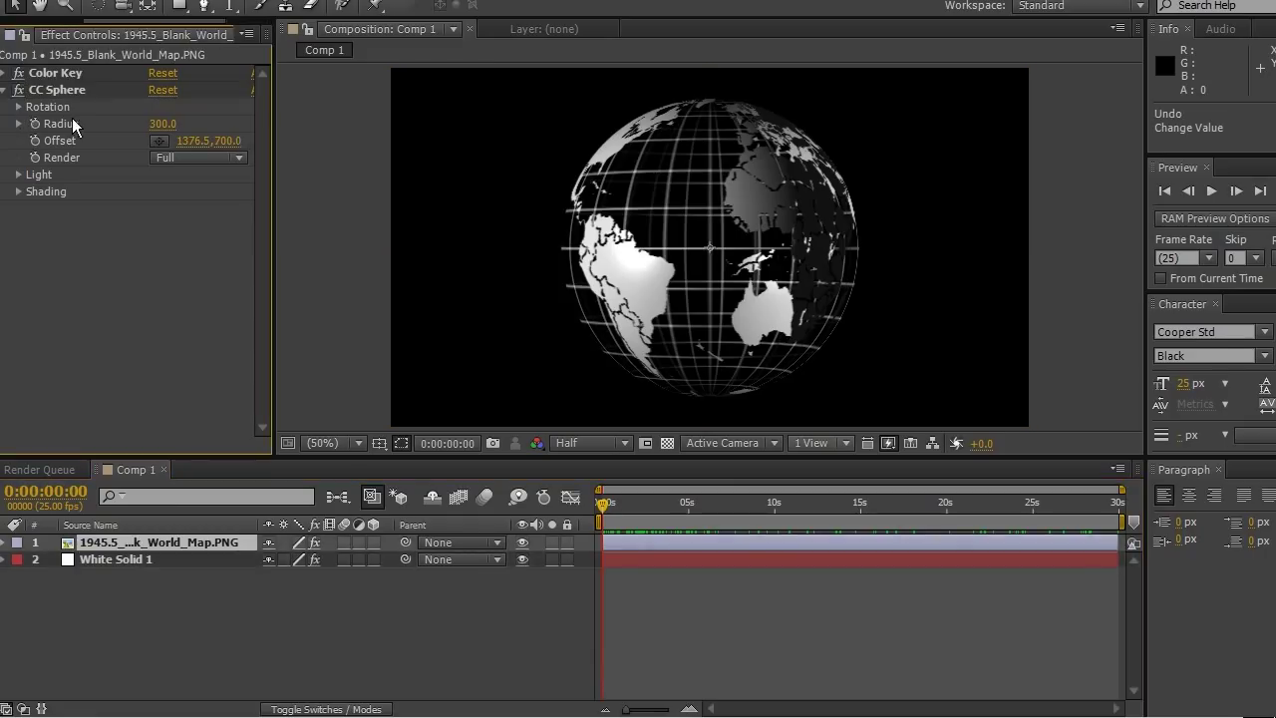
left_click(18, 174)
left_click(161, 209)
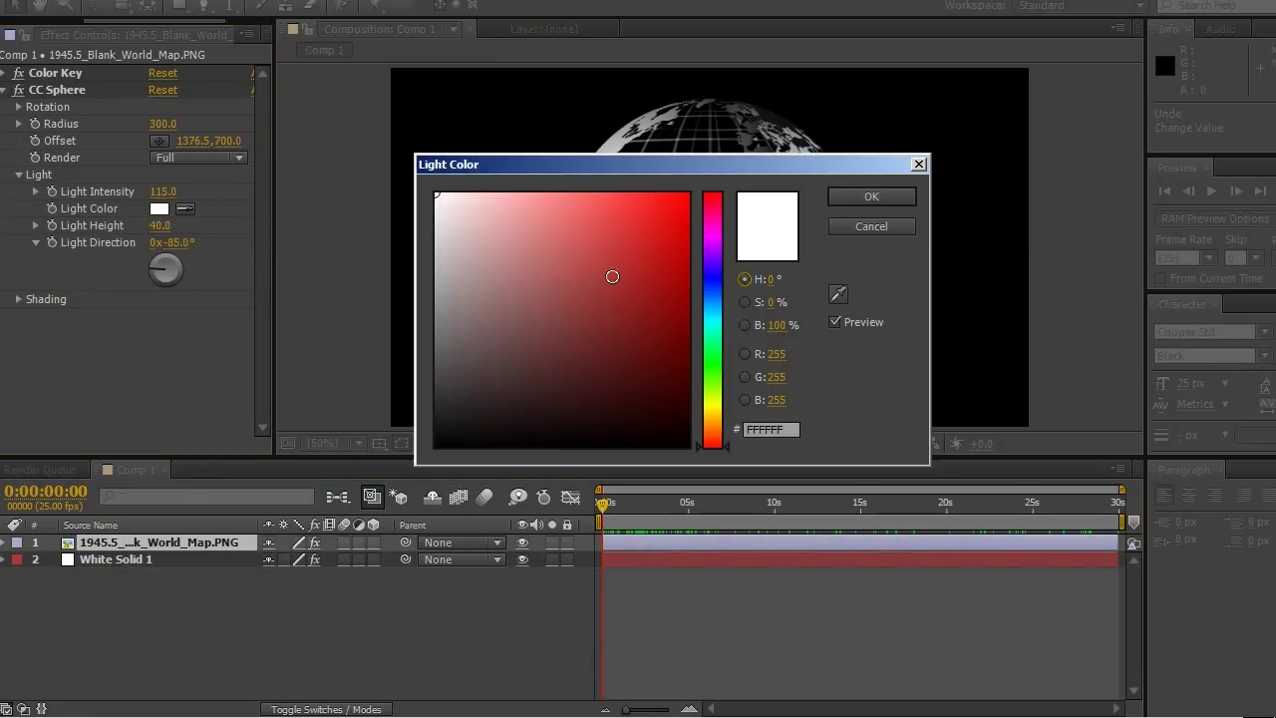
left_click(710, 287)
left_click_drag(661, 214, 615, 199)
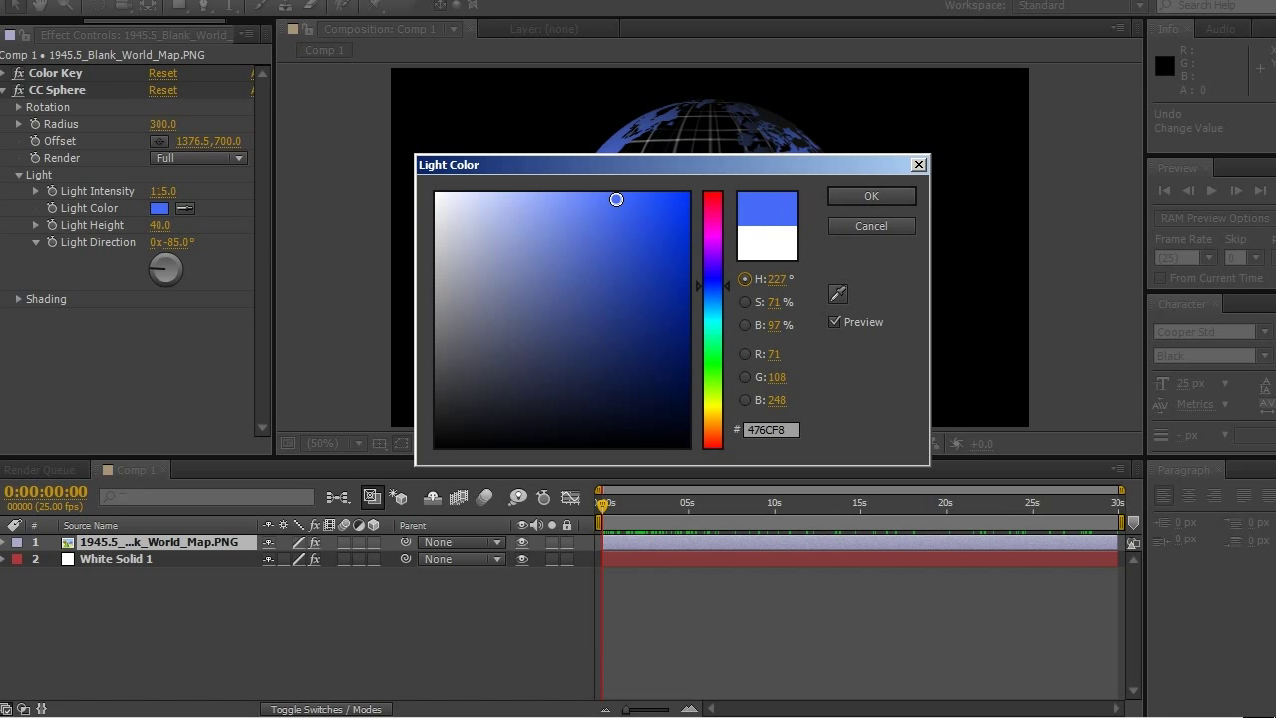
left_click(867, 197)
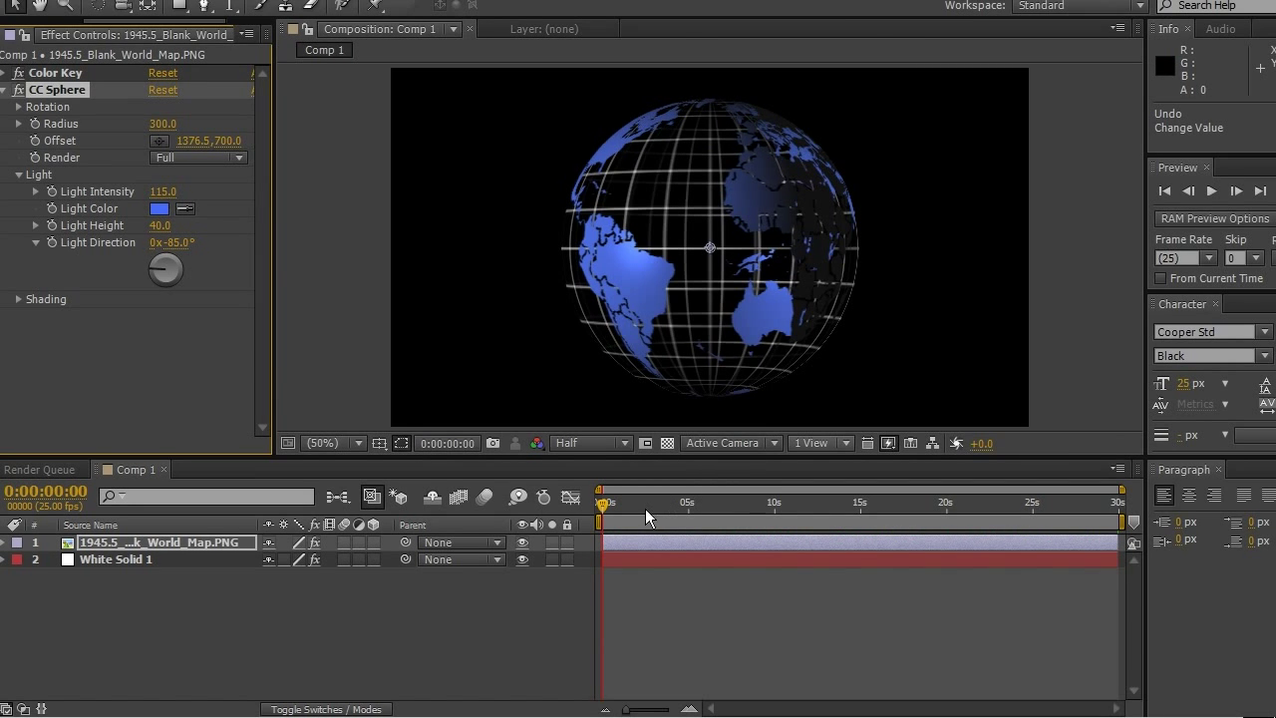
left_click_drag(646, 509, 854, 512)
Set White Solid 1's sphere Light Color to FF0000 and Light Direction to 0x-73°
left_click(733, 558)
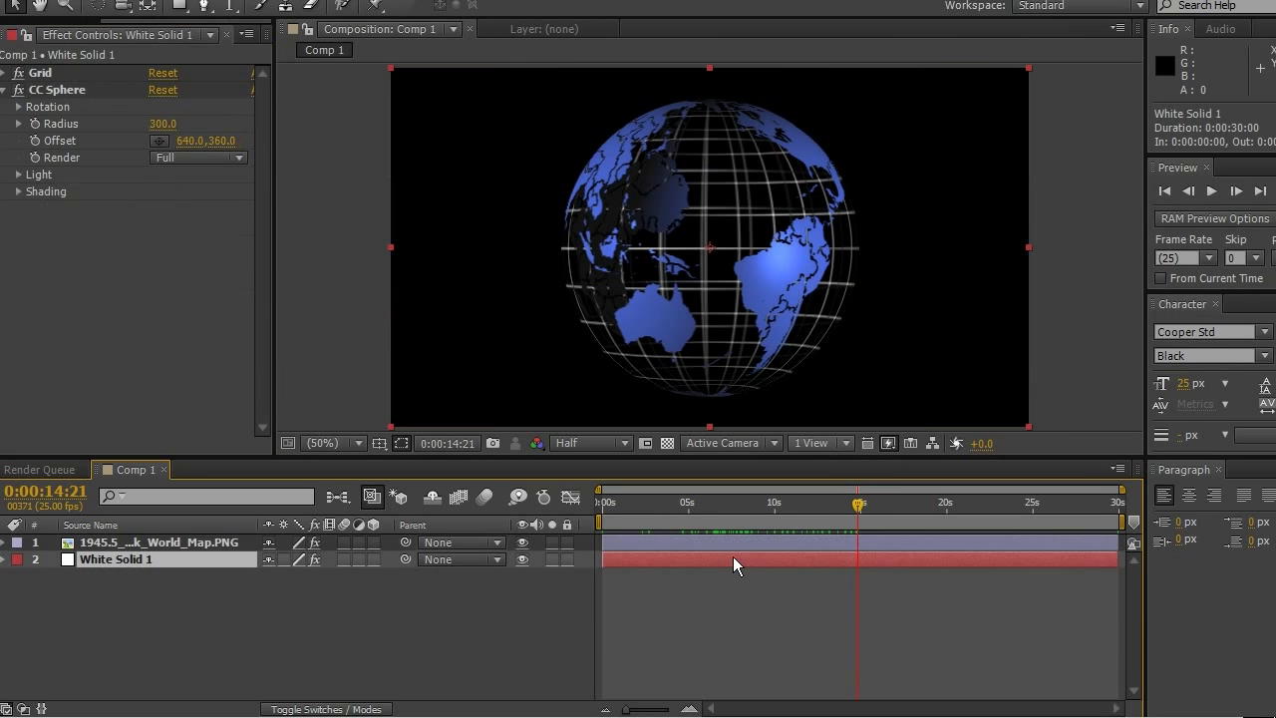
left_click(18, 174)
left_click(158, 208)
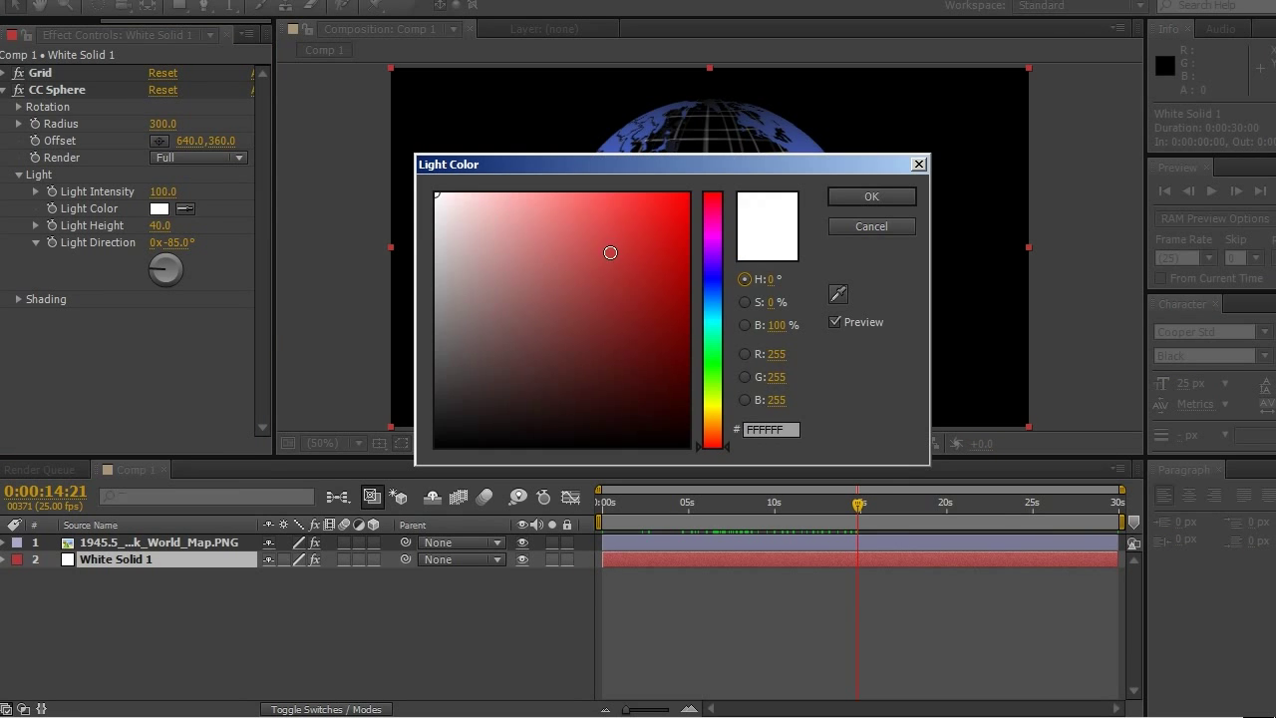
left_click_drag(609, 250, 865, 189)
left_click(867, 196)
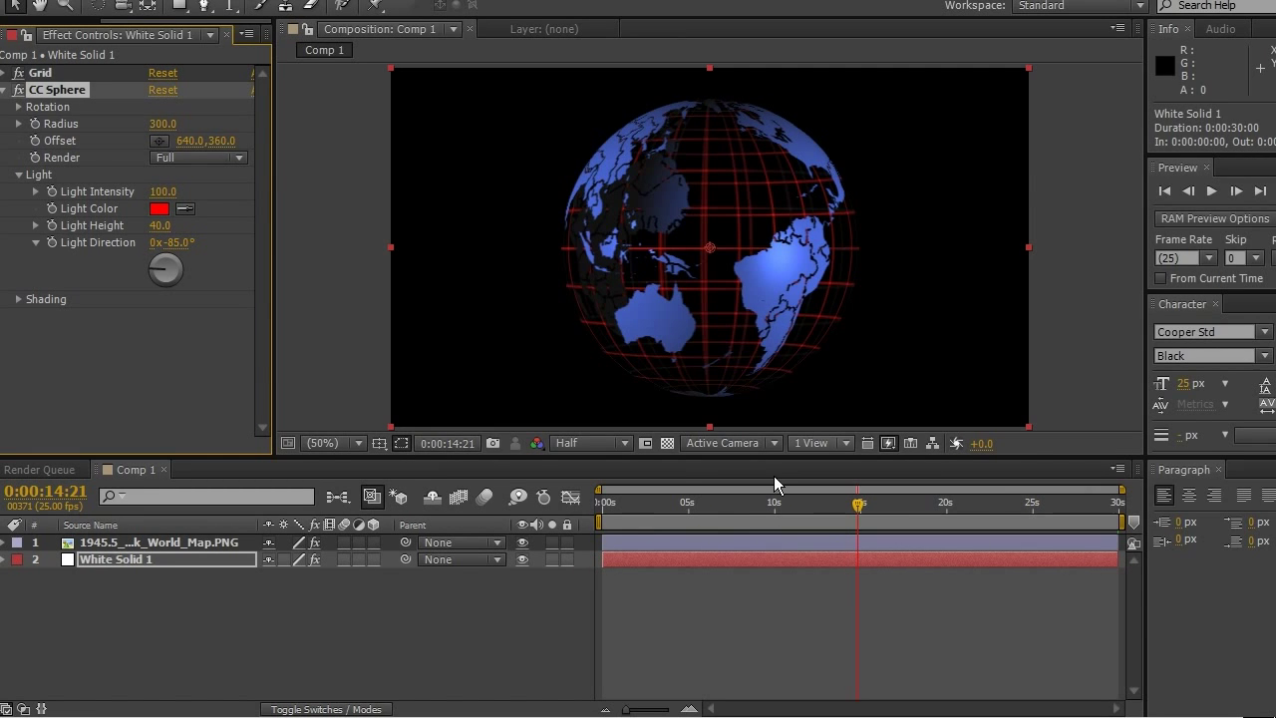
left_click_drag(659, 507, 800, 517)
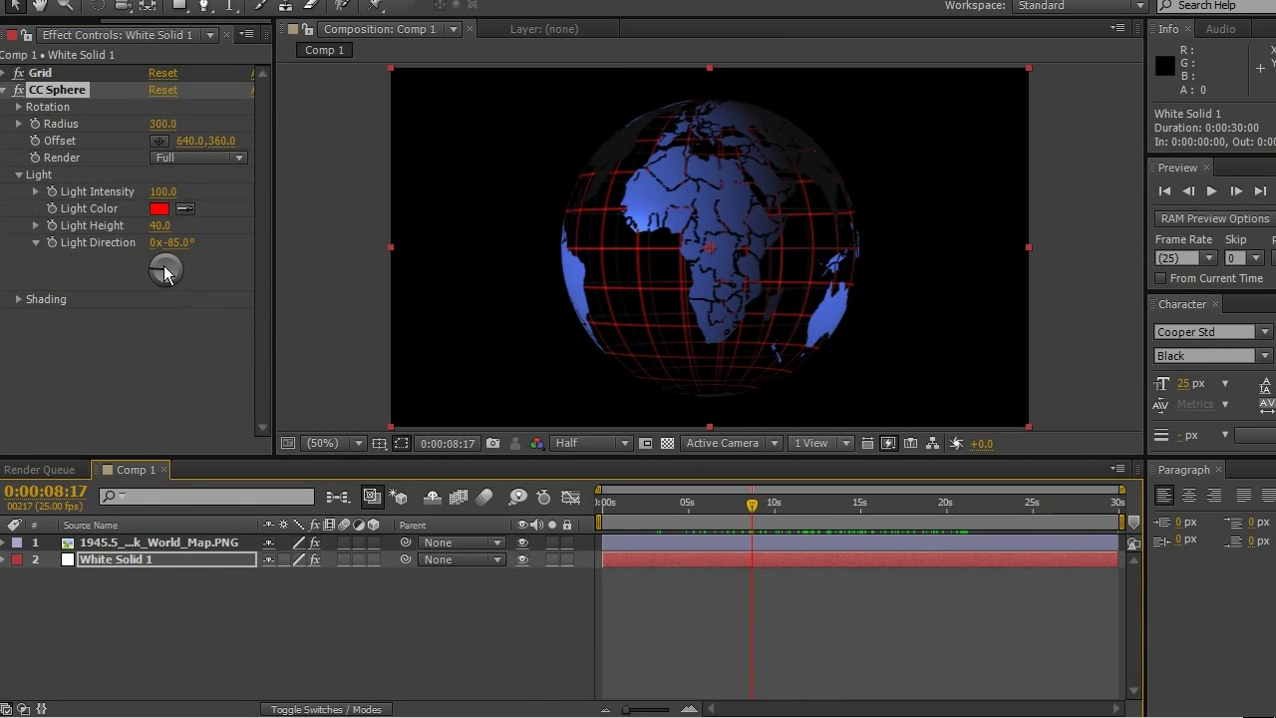
mouse_move(160, 274)
left_mouse_down()
mouse_move(186, 274)
mouse_move(147, 270)
left_mouse_up()
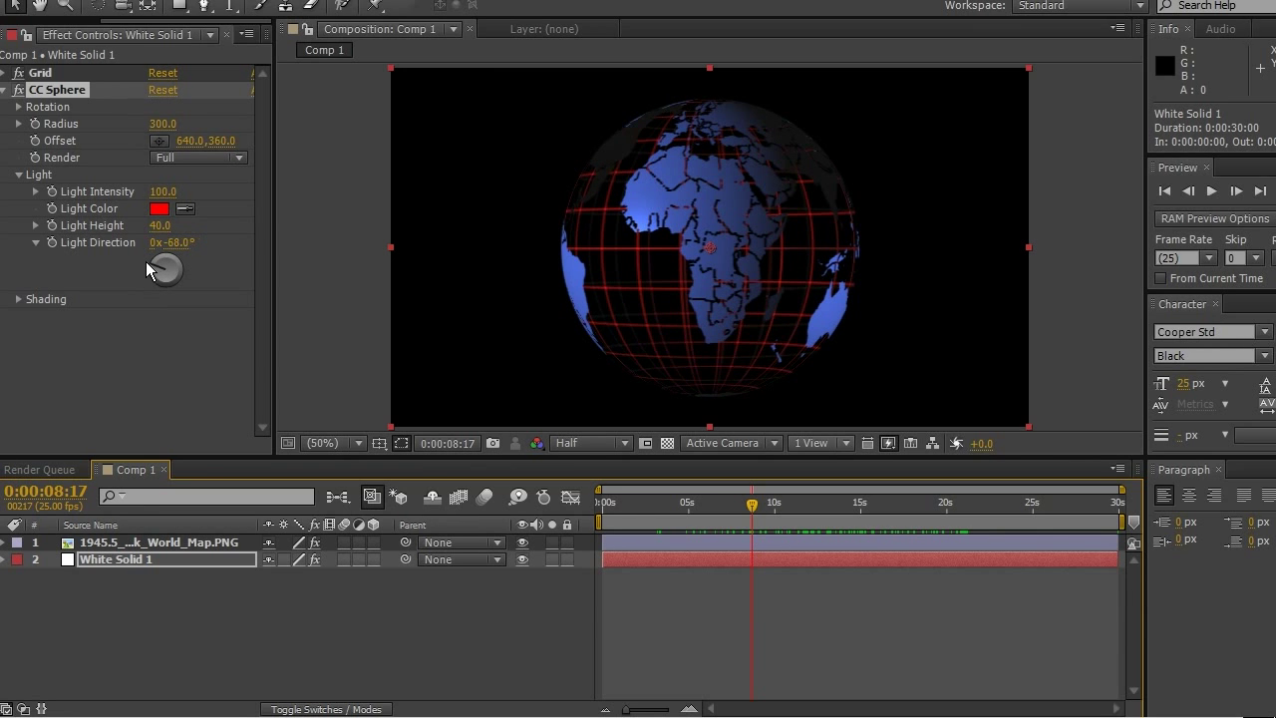
left_click(19, 175)
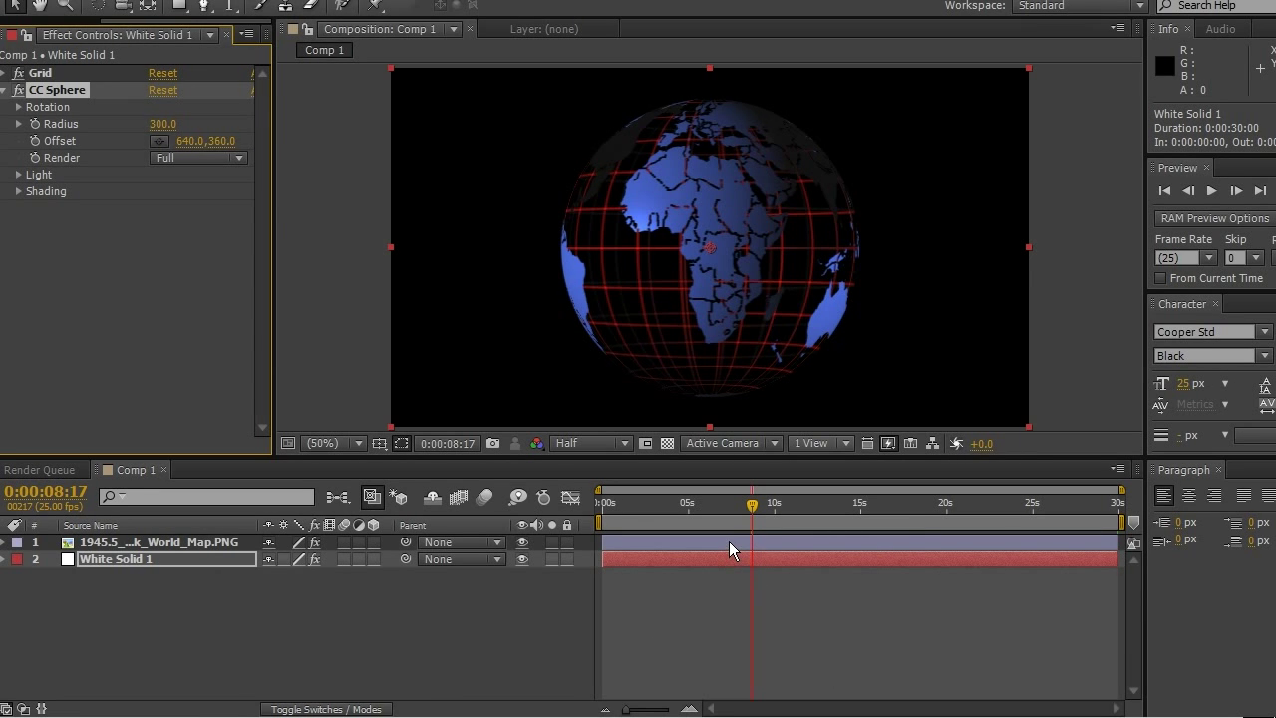
Hide the blue 1945.5 world map layer
left_click(676, 542)
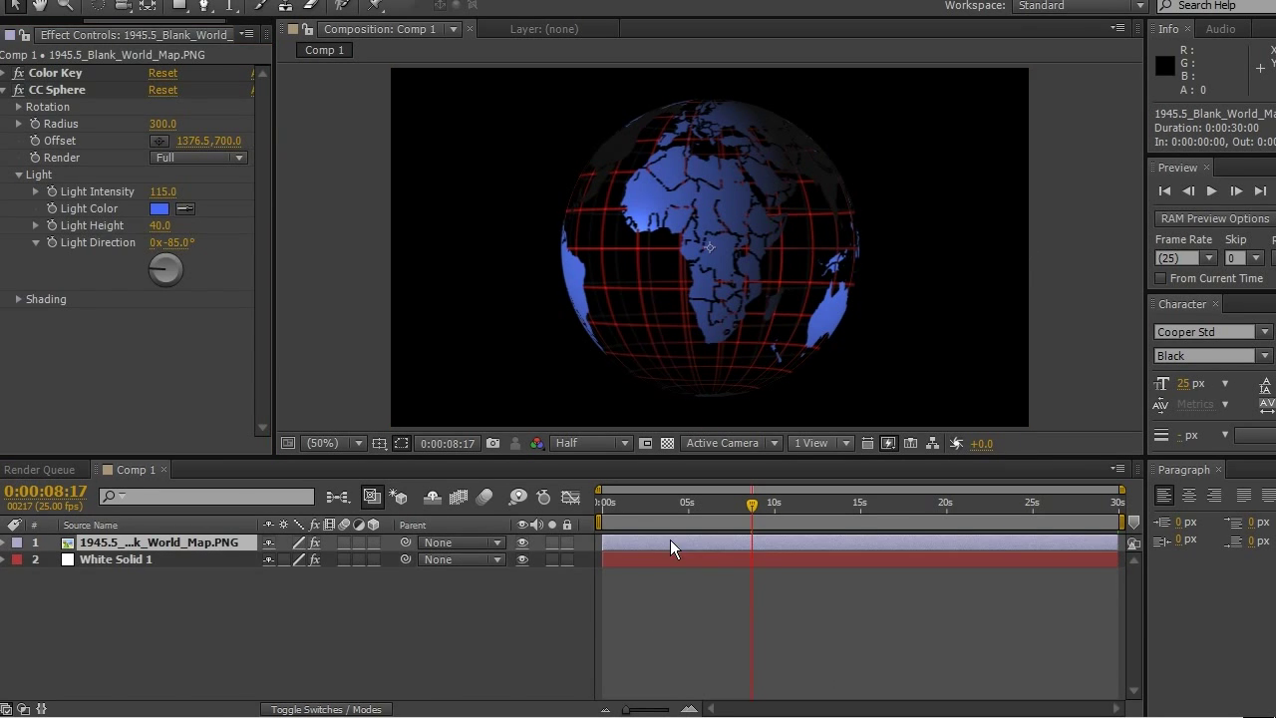
left_click(520, 541)
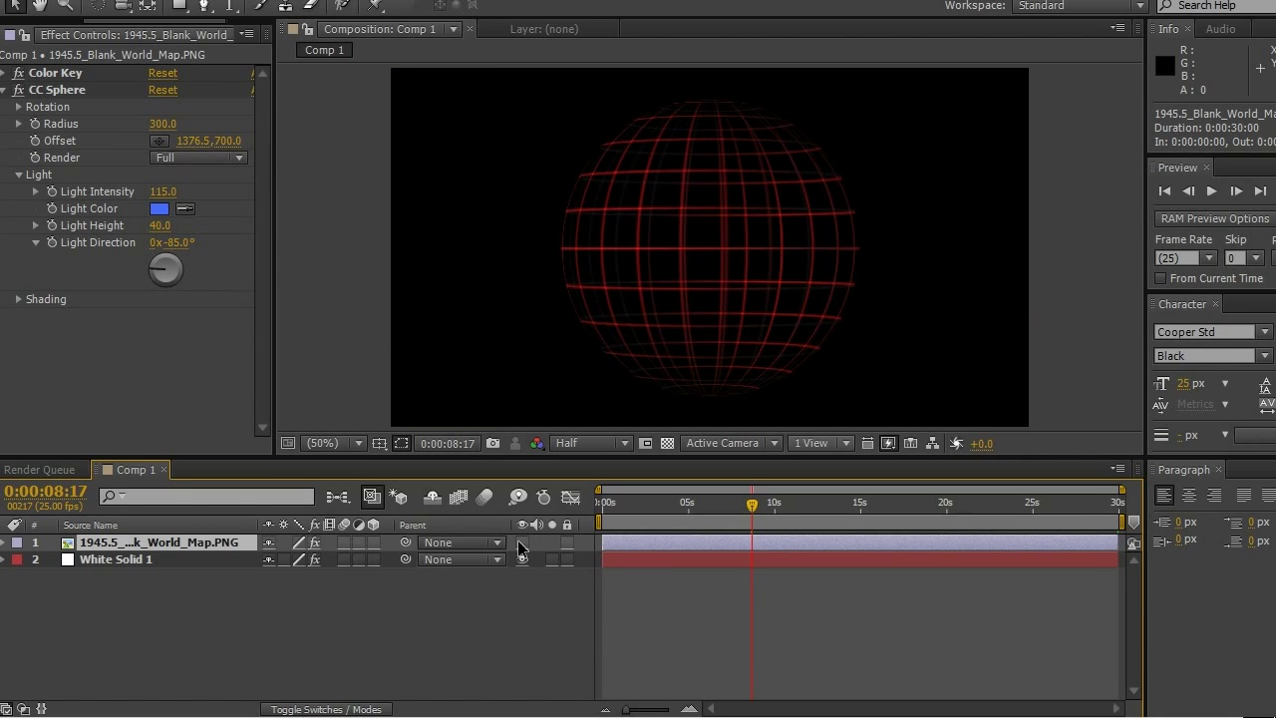
left_click(4, 89)
scroll(60, 34, "up", 3)
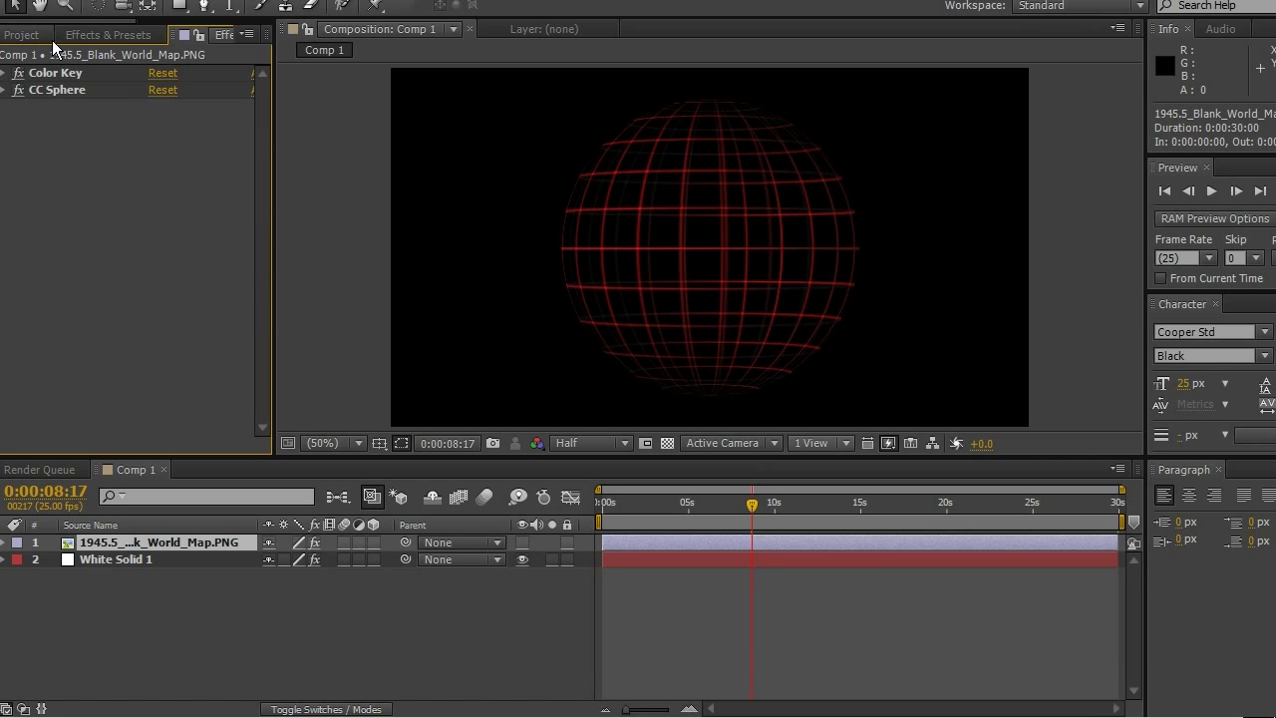
Add Matrix-World-Map.jpg from the Project panel as a new layer
left_click(31, 31)
left_click(45, 250)
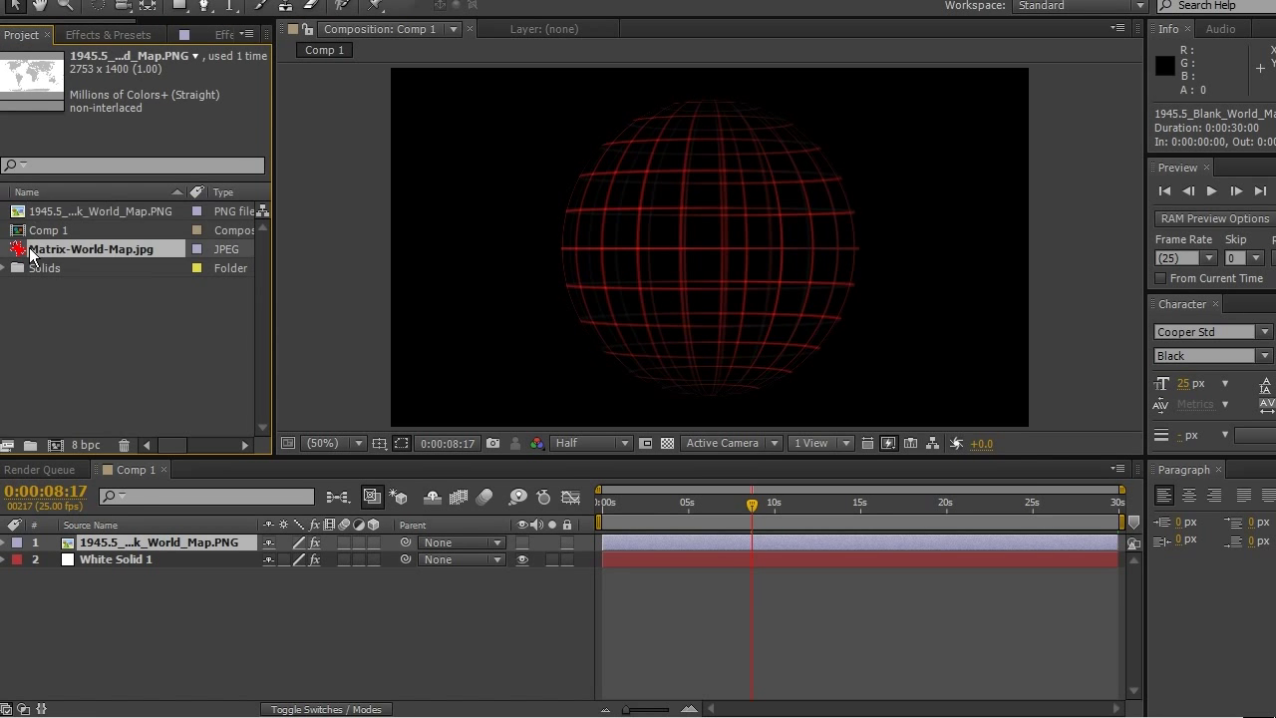
left_click_drag(135, 489, 199, 537)
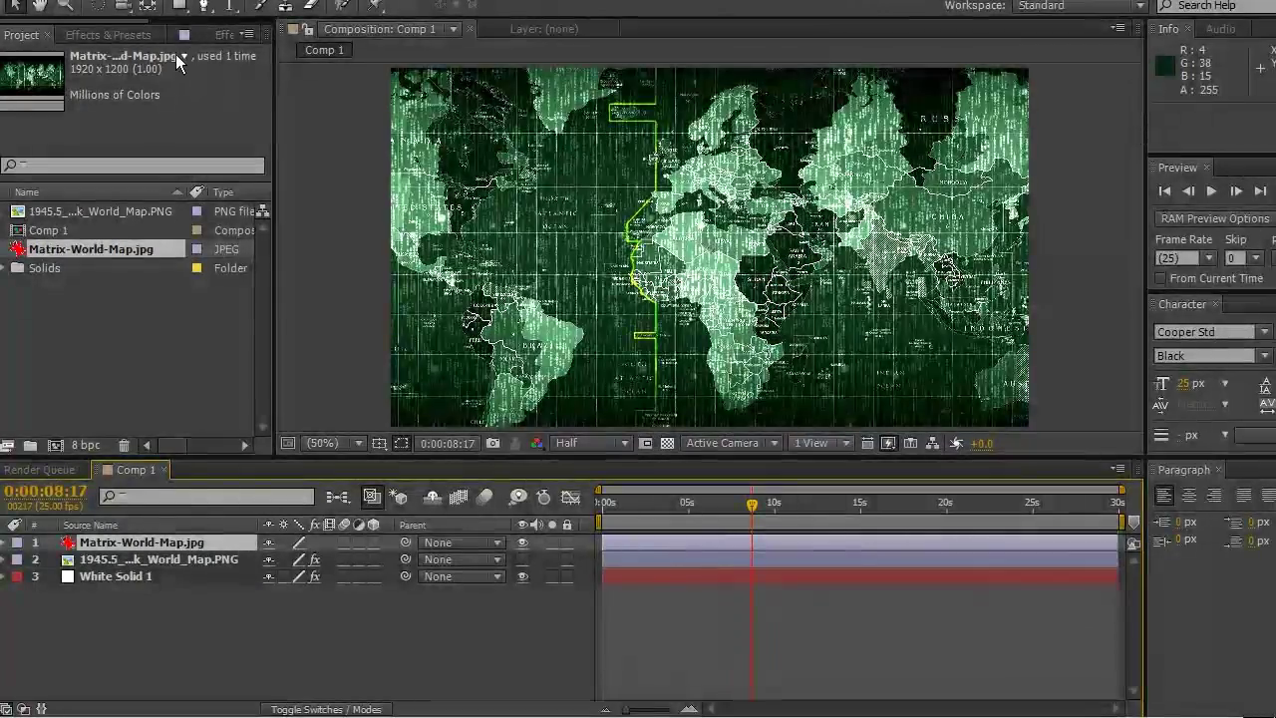
Apply CC Sphere to the Matrix map layer with Radius 300
left_click(141, 35)
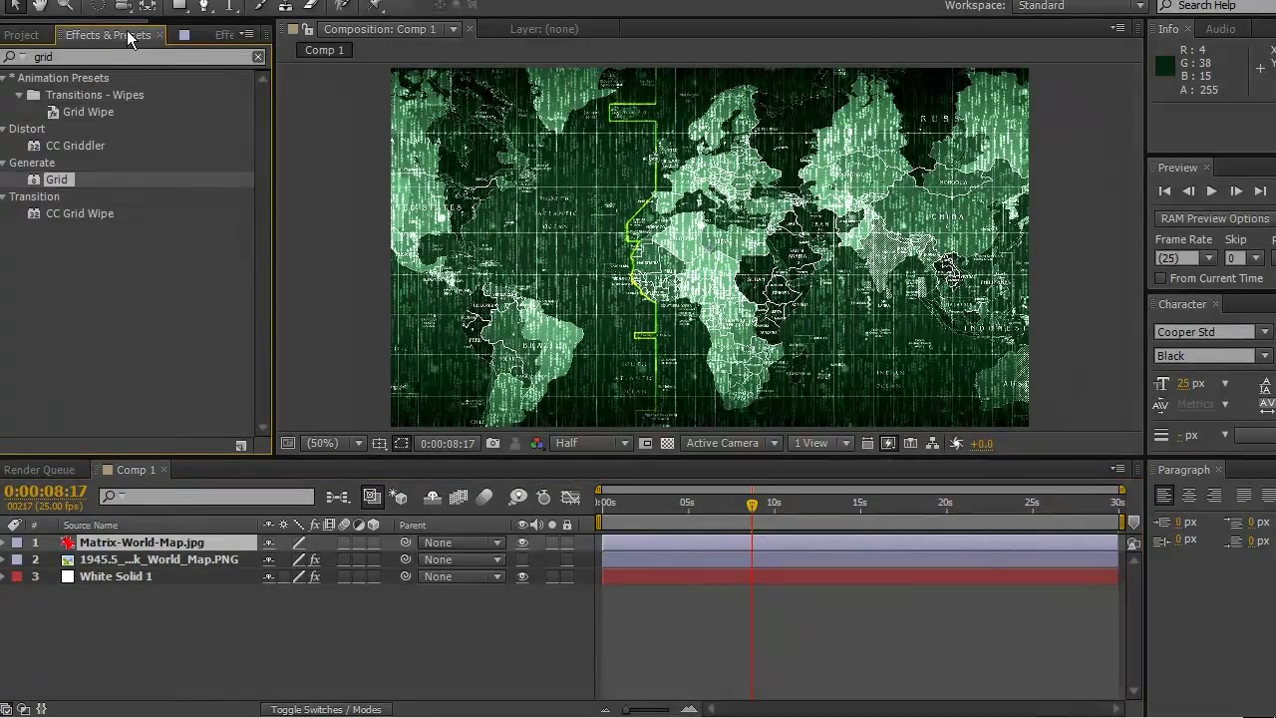
double_click(42, 56)
type("cc sp")
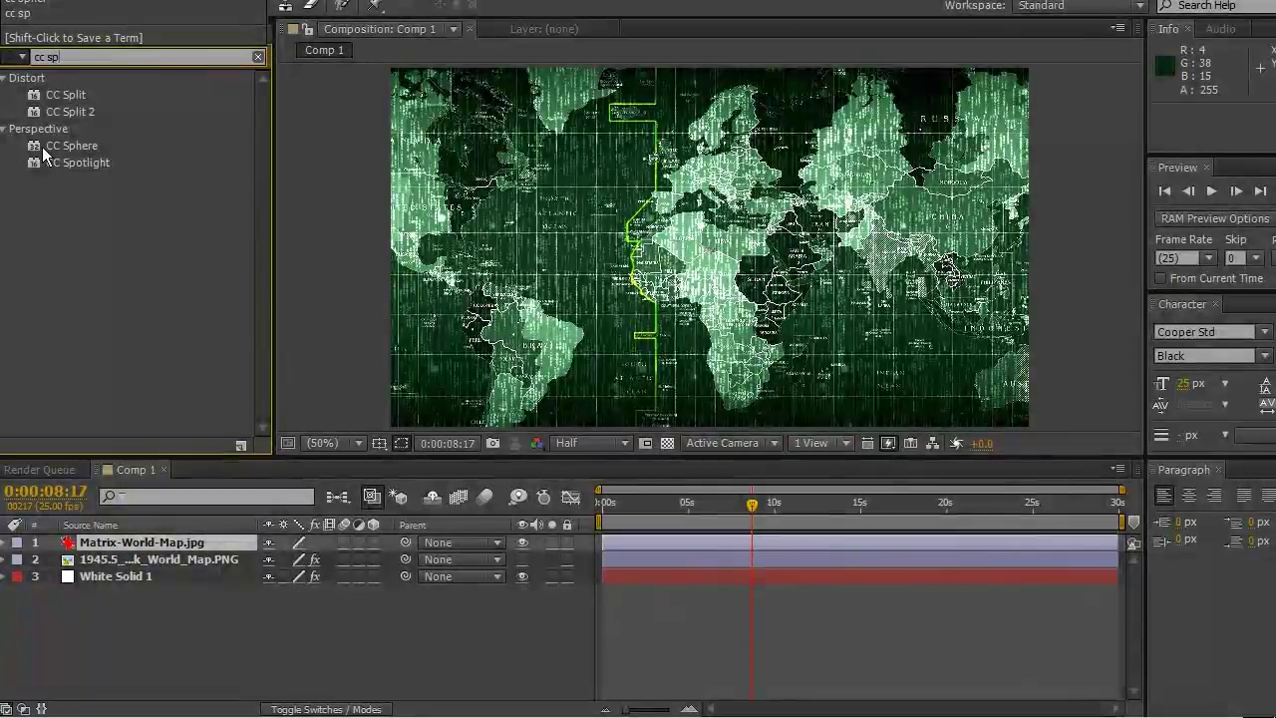
left_click_drag(62, 145, 637, 546)
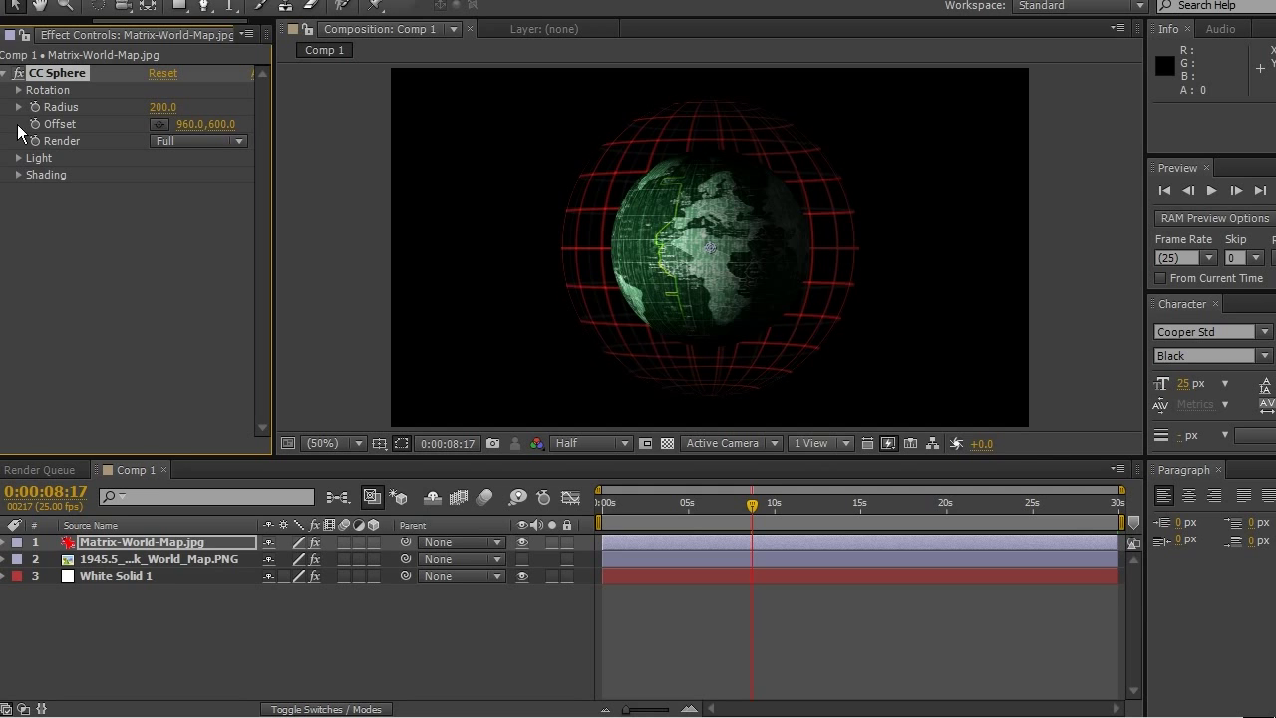
left_click(163, 107)
type("300")
key("Return")
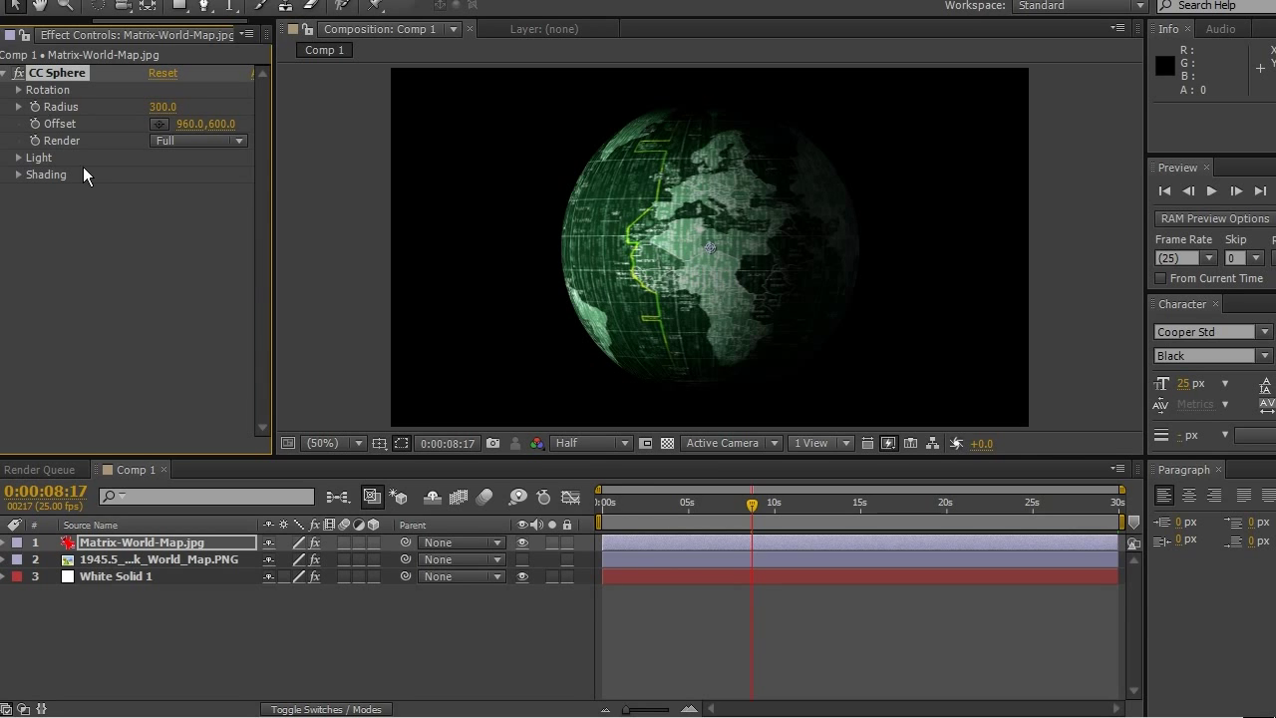
left_click_drag(629, 507, 592, 506)
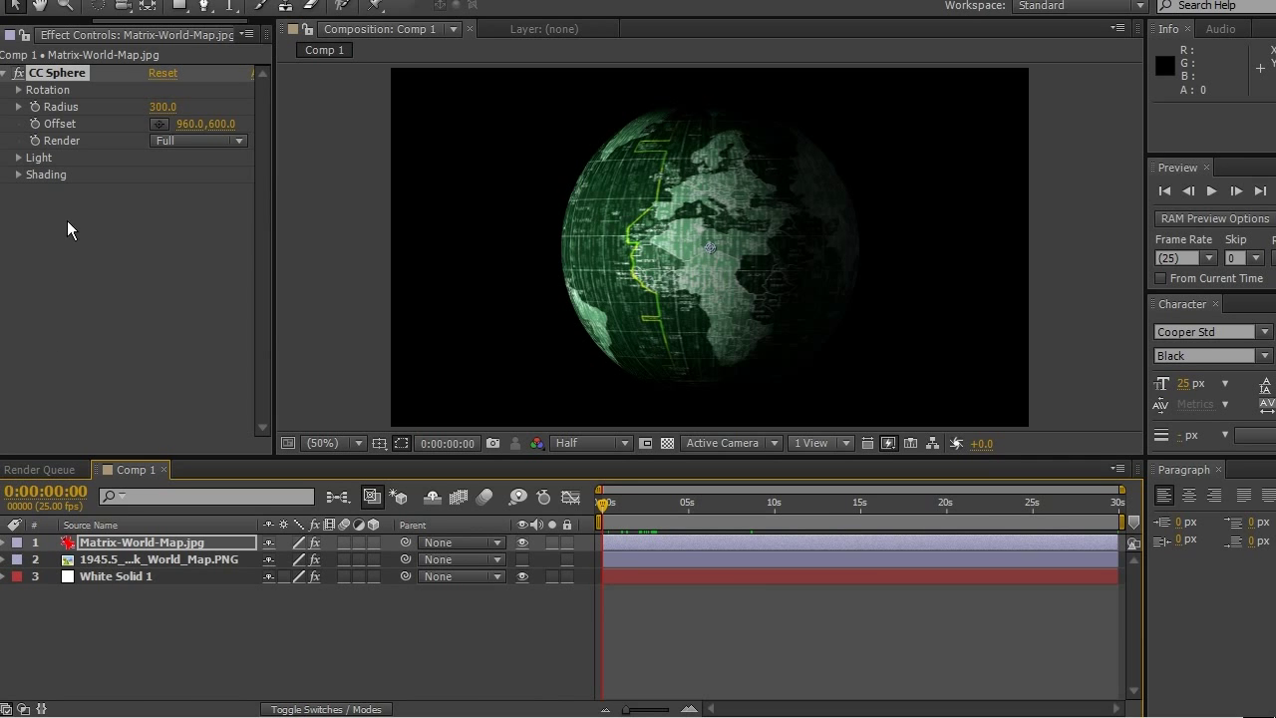
Rotate the Matrix globe to about 175° Y and 176° X
left_click(19, 89)
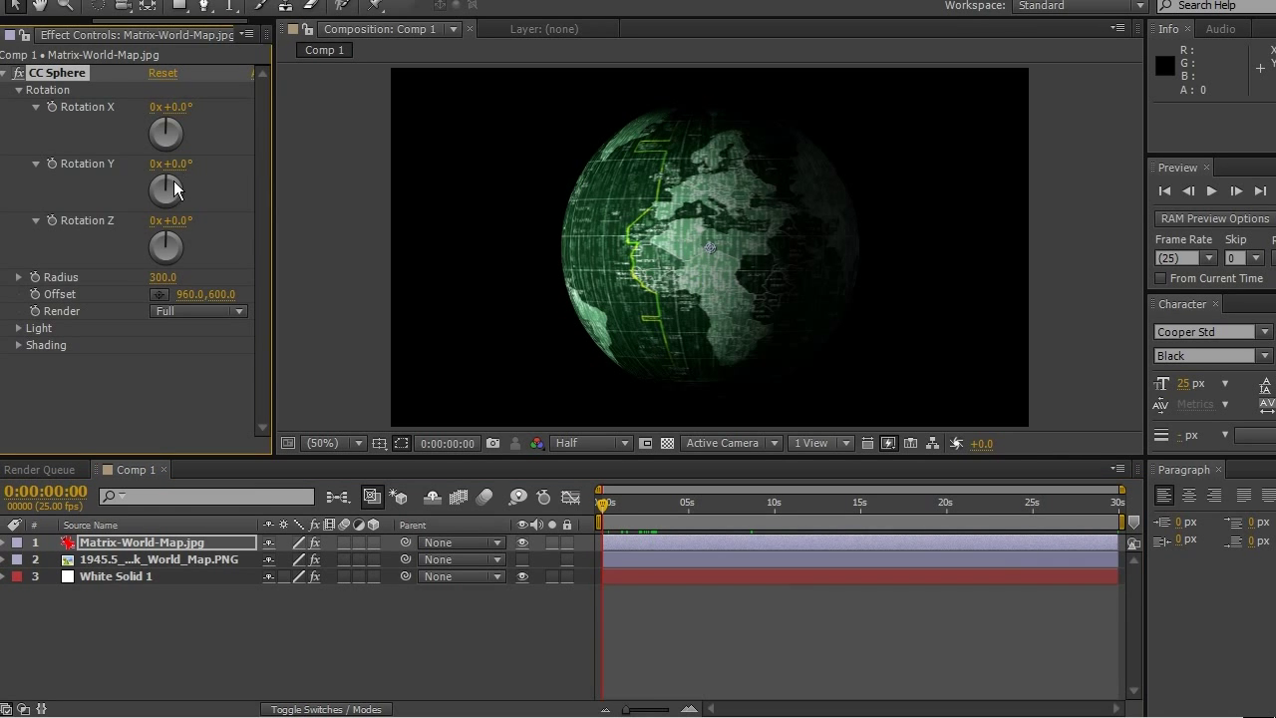
left_click_drag(170, 172, 314, 152)
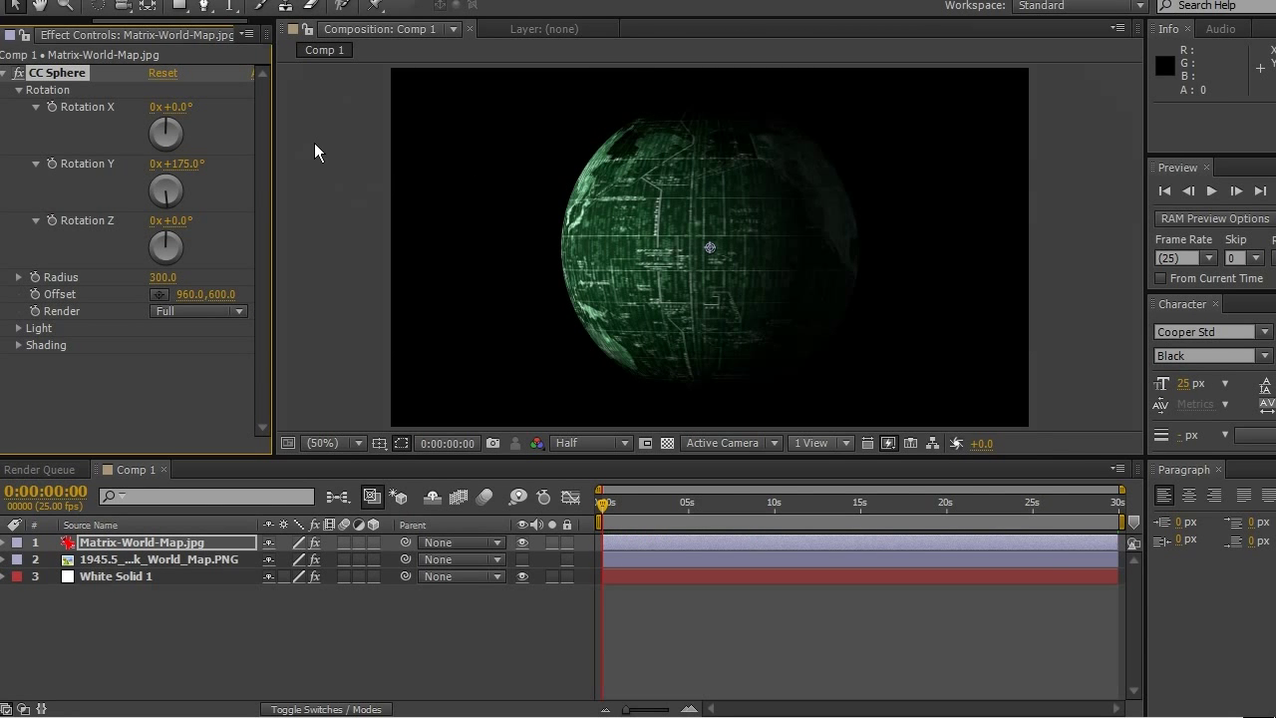
left_click_drag(184, 117, 368, 114)
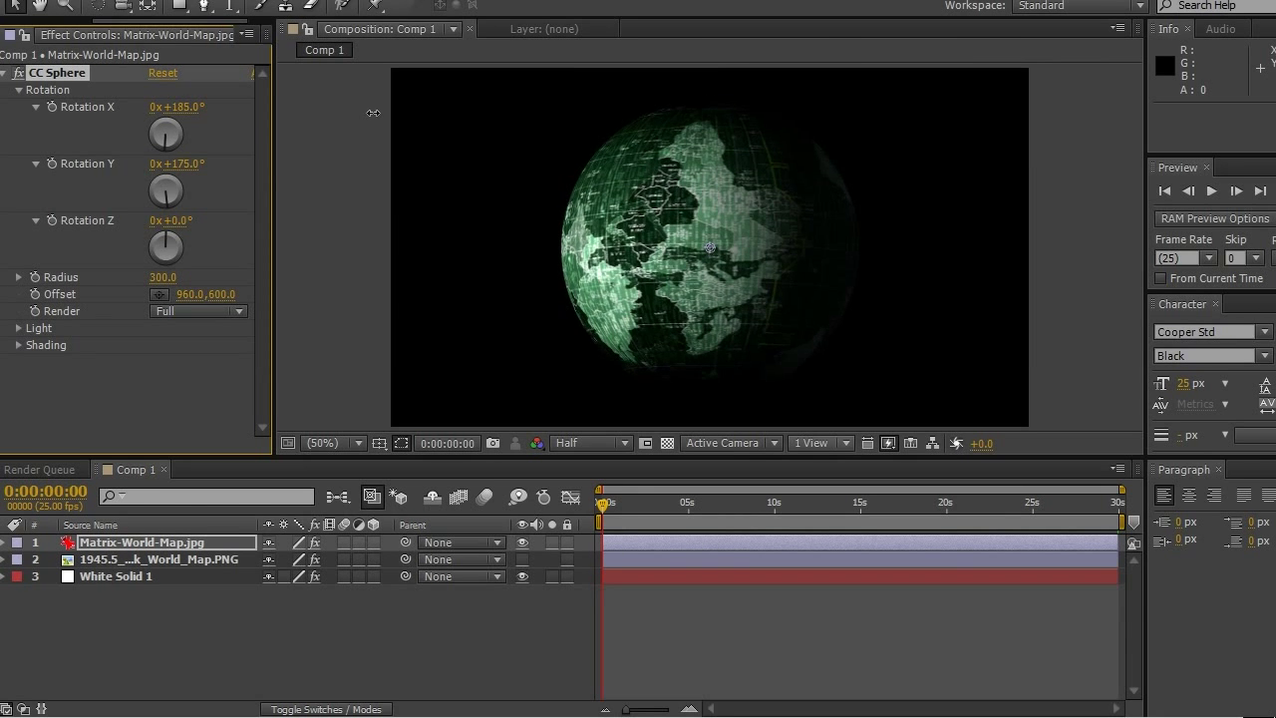
left_click(5, 73)
left_click(701, 543)
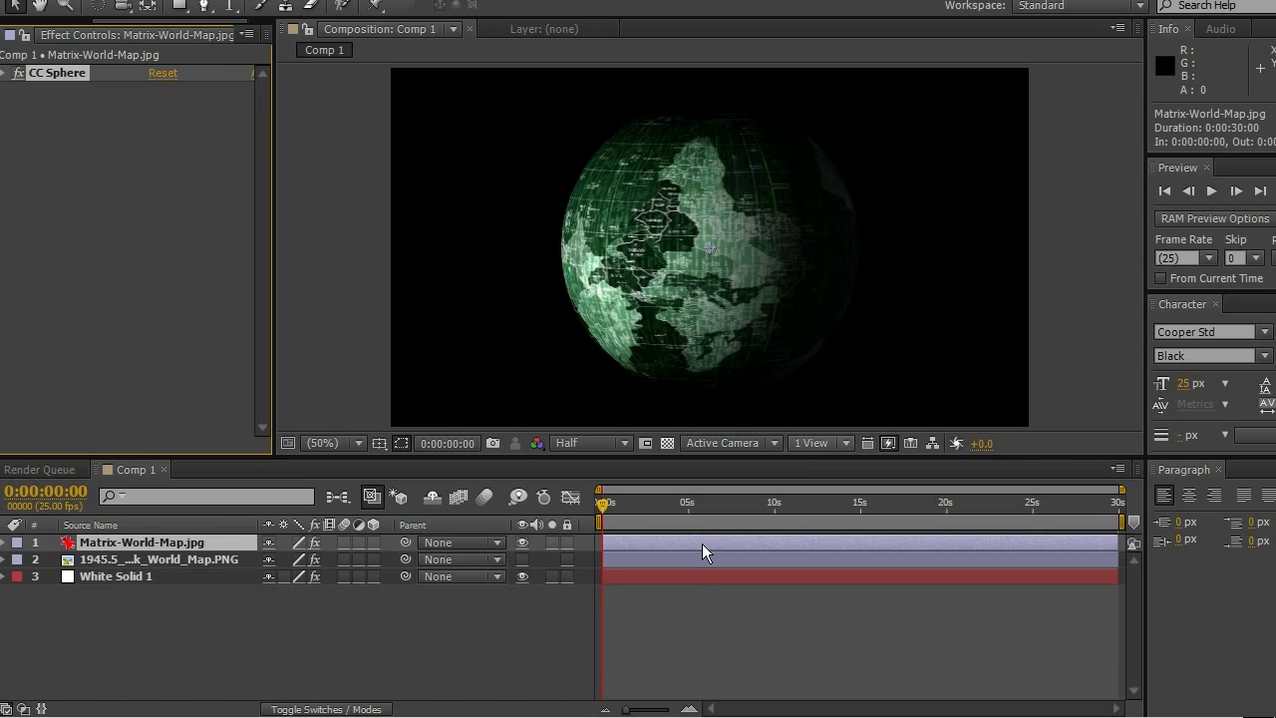
Delete the Matrix-World-Map layer and show the blue world map globe again
key("Delete")
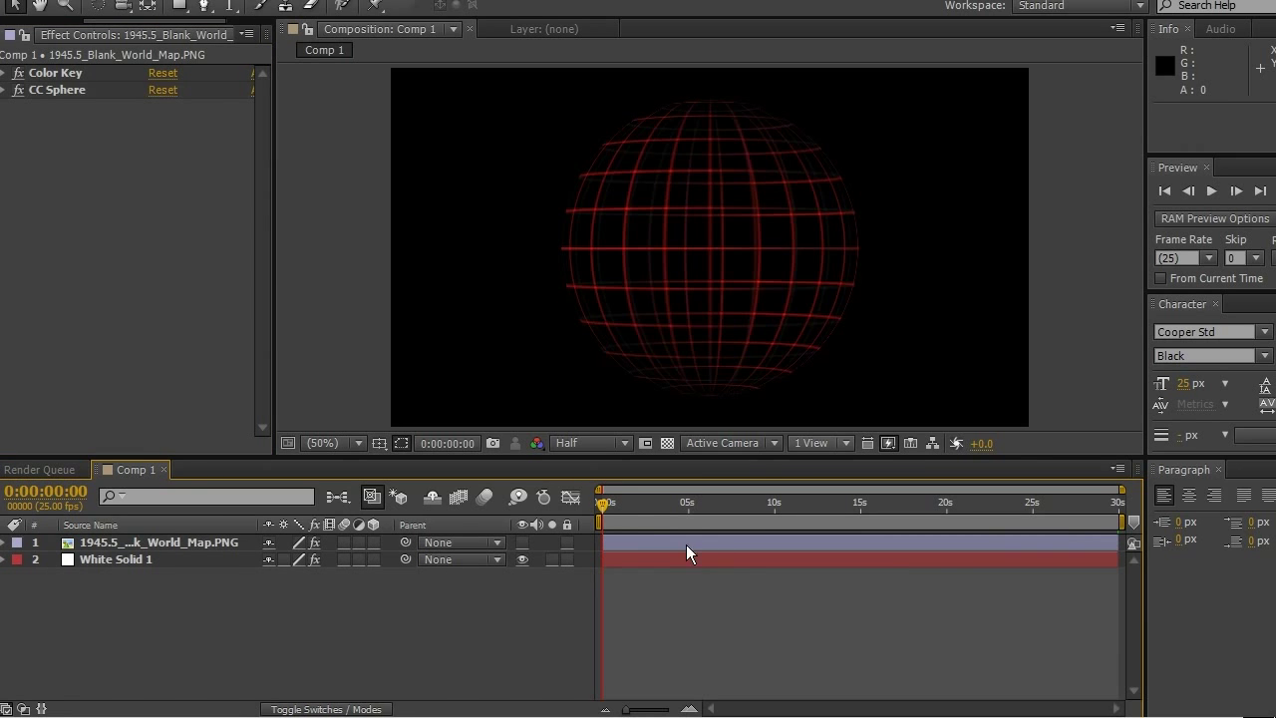
left_click(525, 542)
left_click(752, 542)
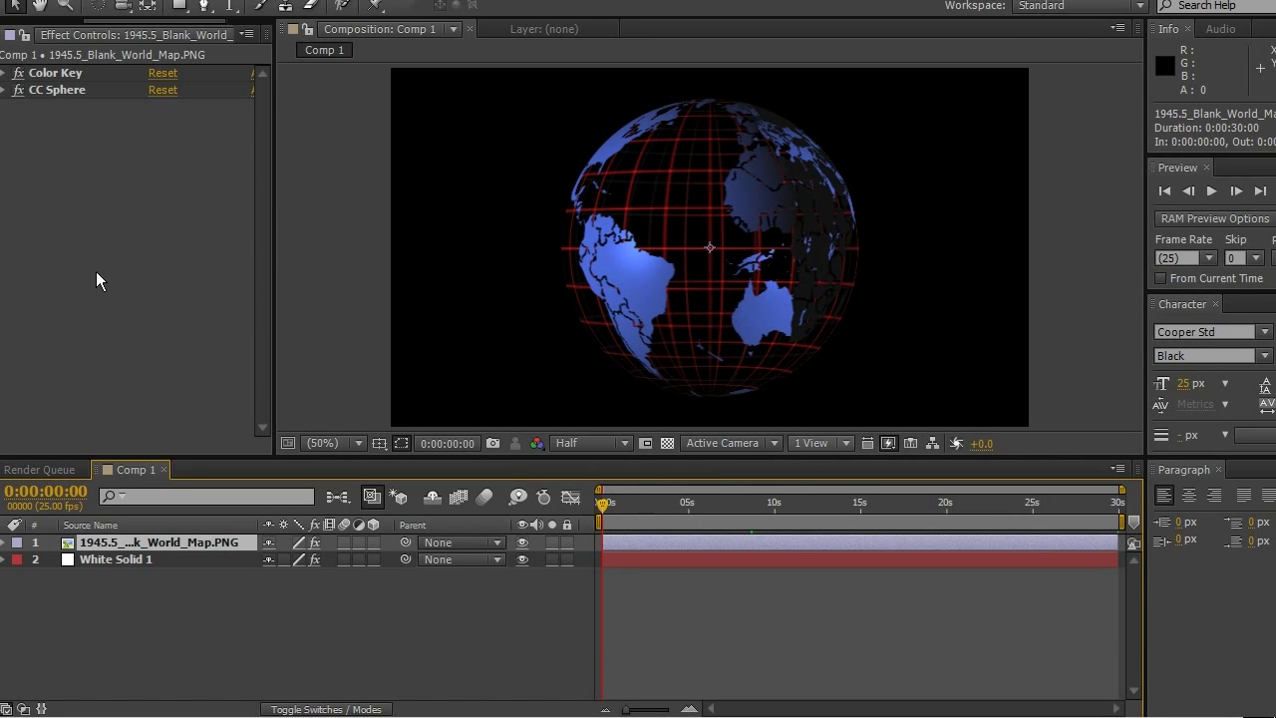
left_click_drag(165, 21, 42, 35)
Apply CC Light Burst 2.5 to the world map layer and lengthen its rays
left_click(93, 35)
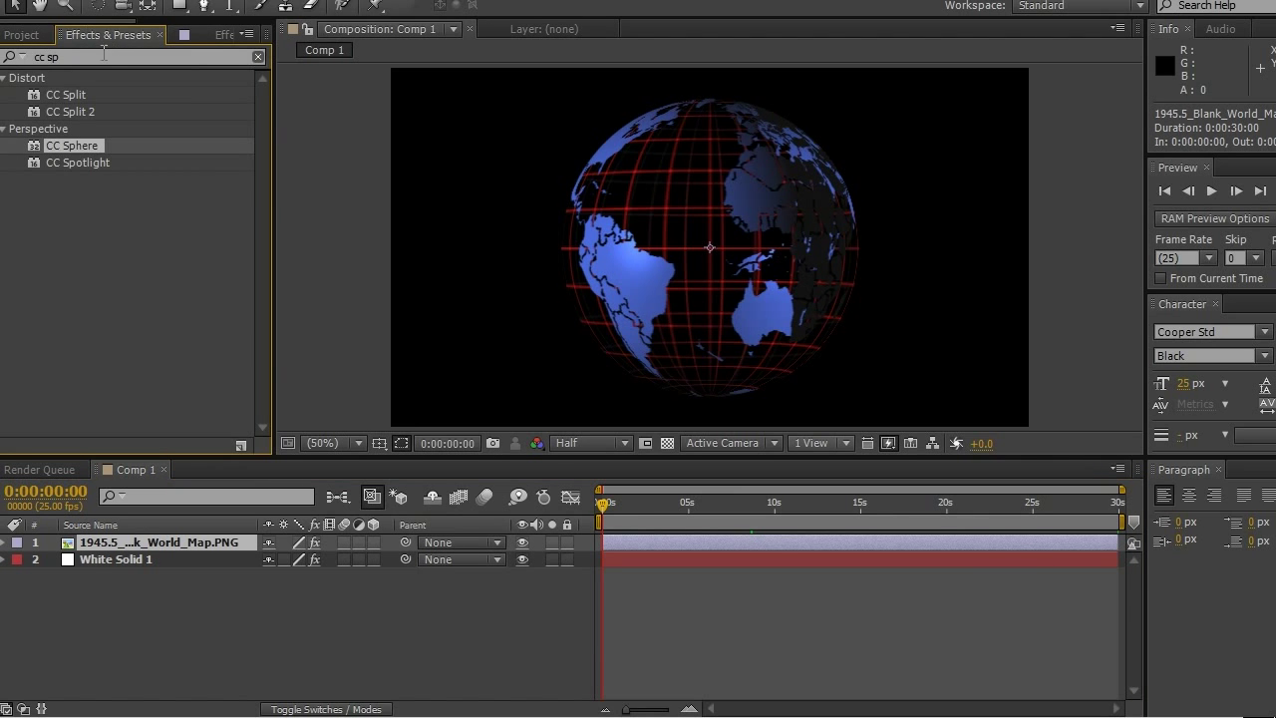
left_click(103, 56)
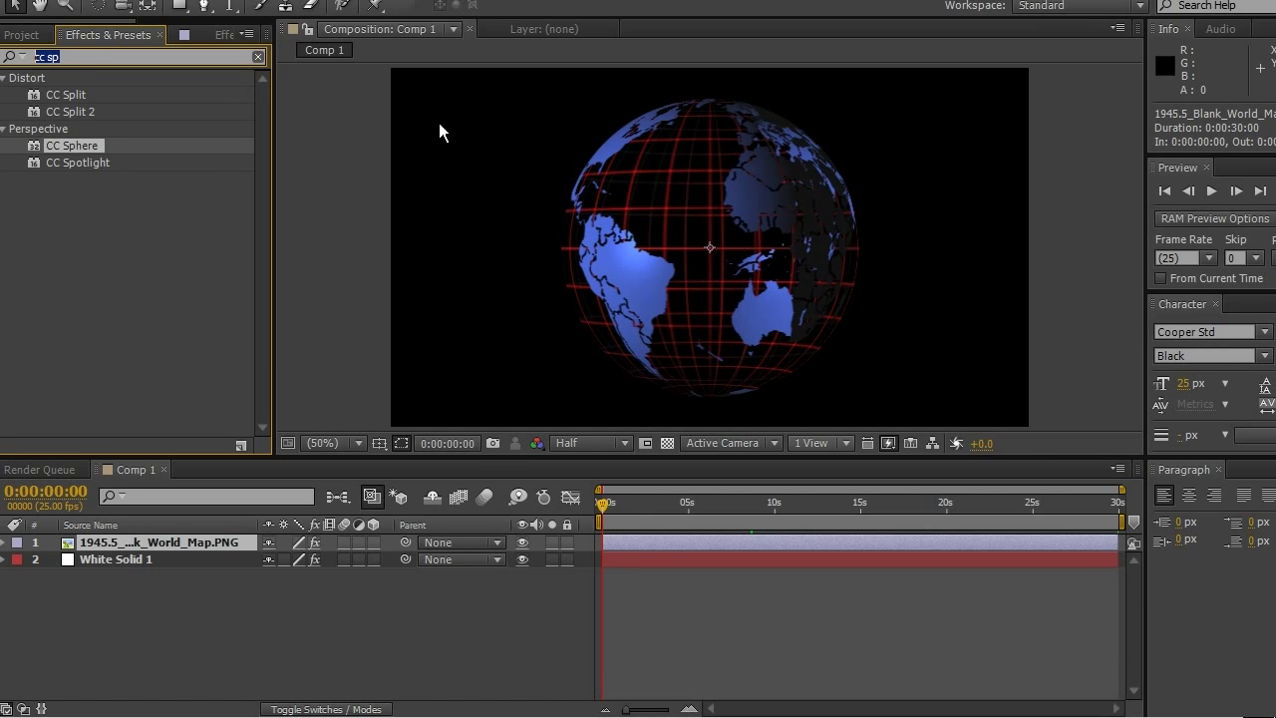
left_click(257, 56)
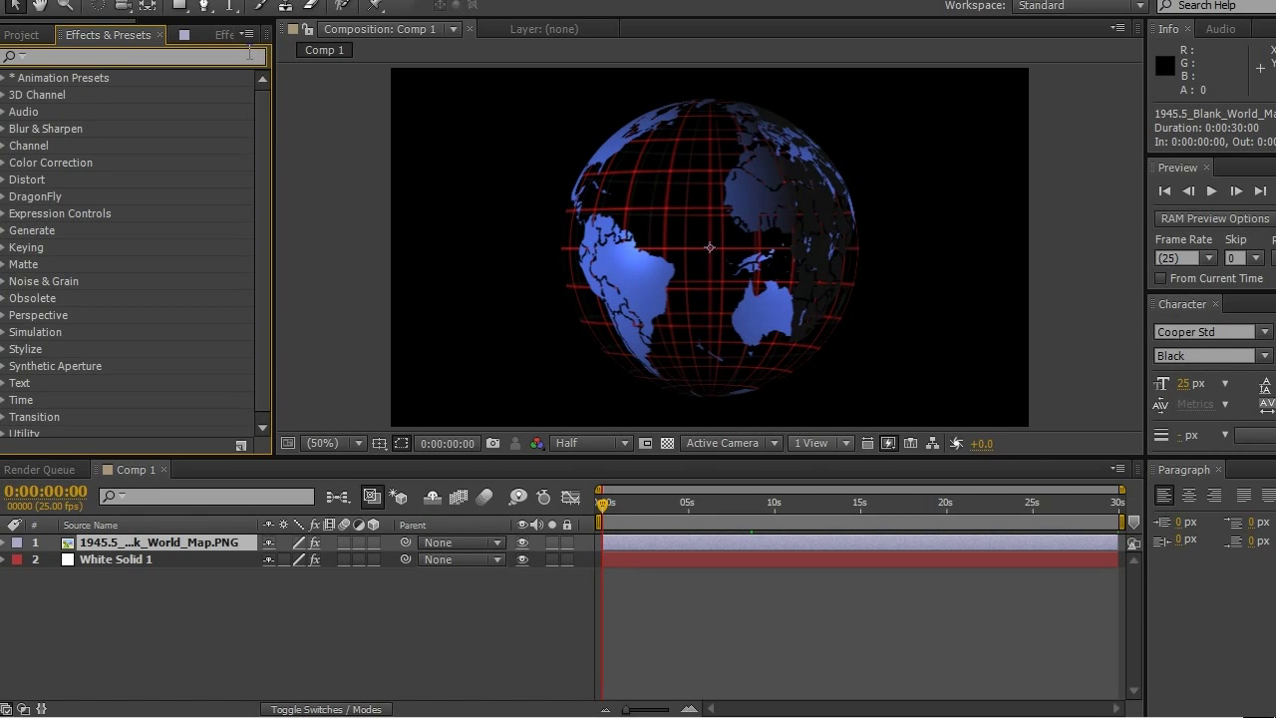
left_click(5, 231)
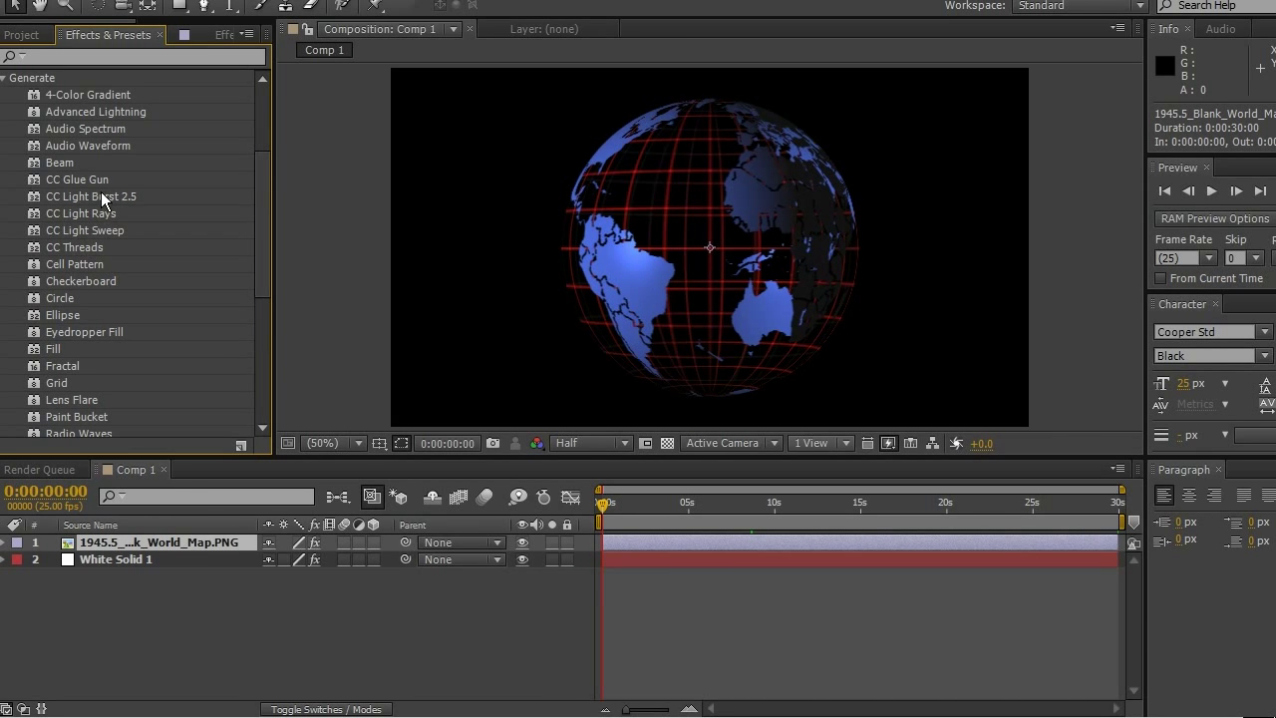
left_click_drag(101, 191, 641, 544)
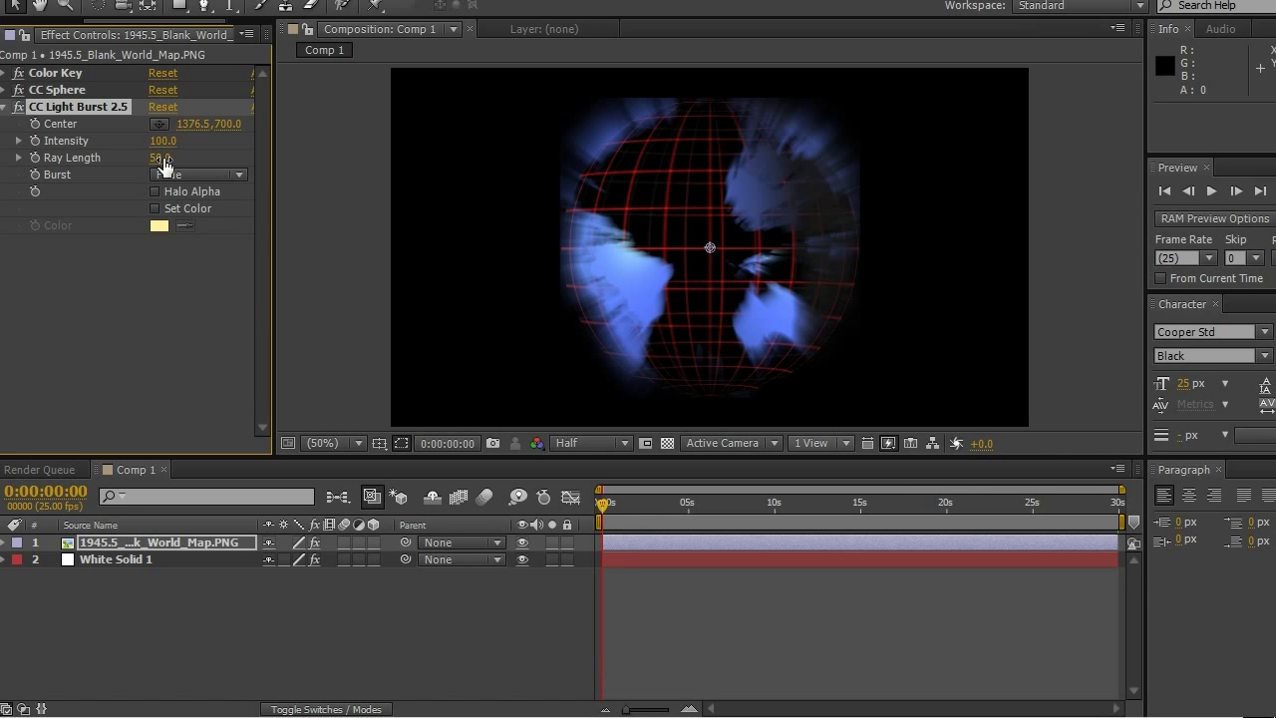
mouse_move(162, 157)
left_mouse_down()
mouse_move(225, 160)
mouse_move(155, 175)
left_mouse_up()
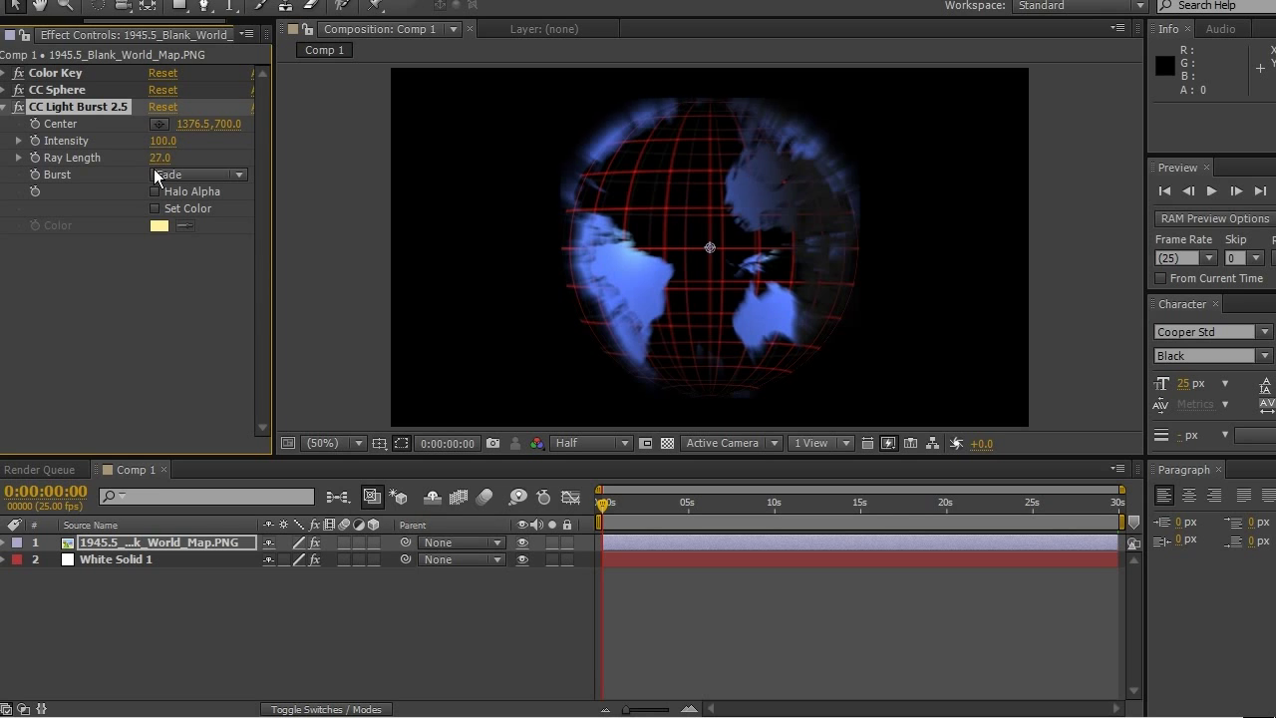
Undo the ray change and delete the CC Light Burst 2.5 effect
key("ctrl+z")
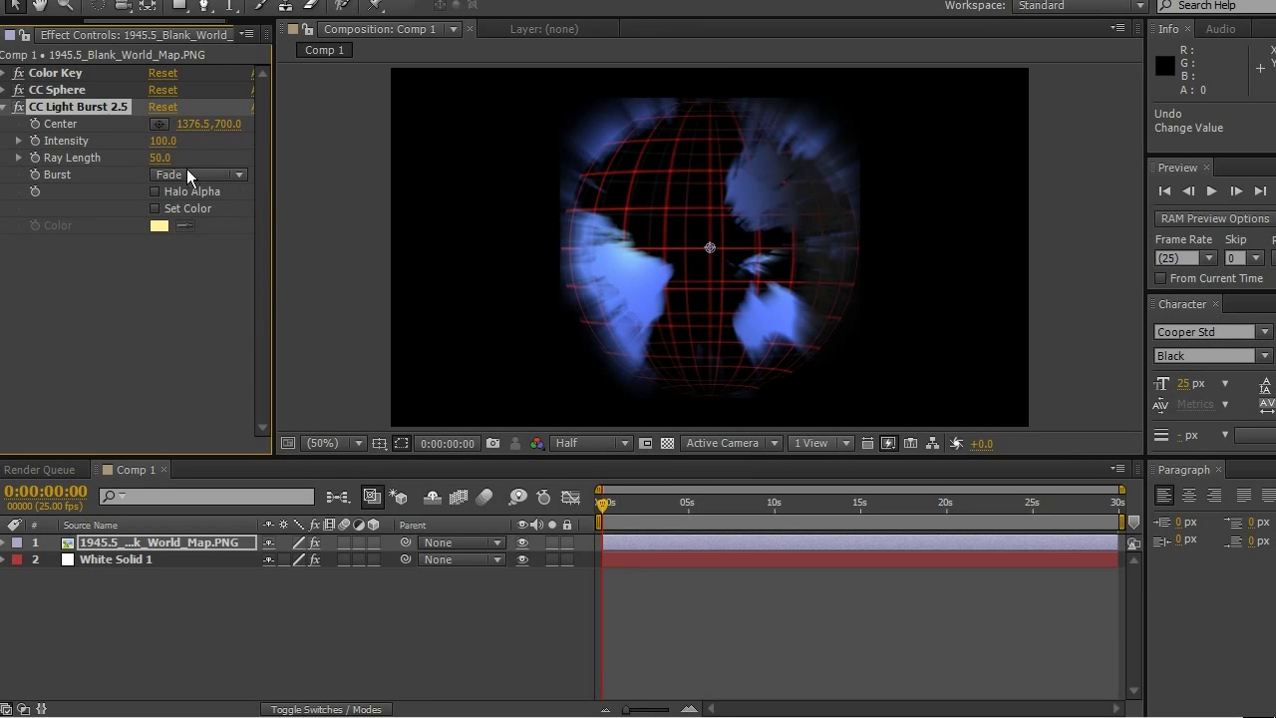
left_click(136, 333)
left_click(102, 108)
key("Delete")
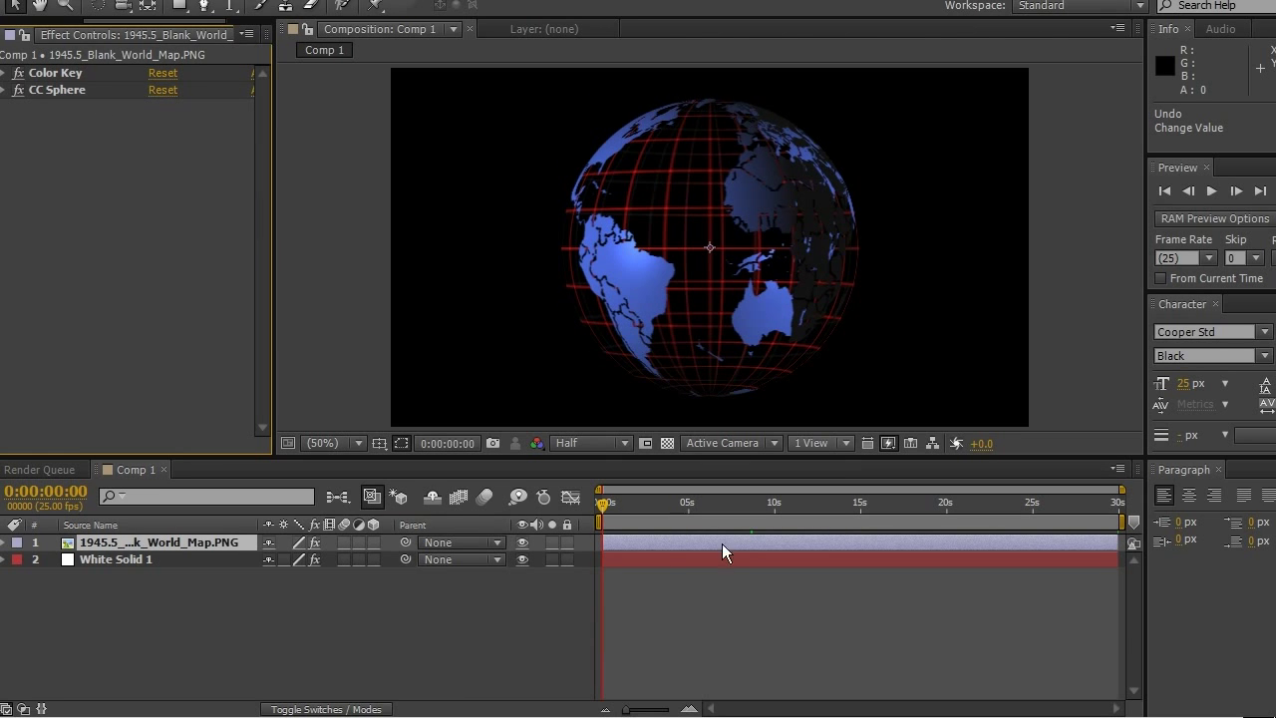
Pre-compose the world map layer into 1945.5_Blank_World_Map.PNG Comp 1, moving all attributes
left_click(652, 540)
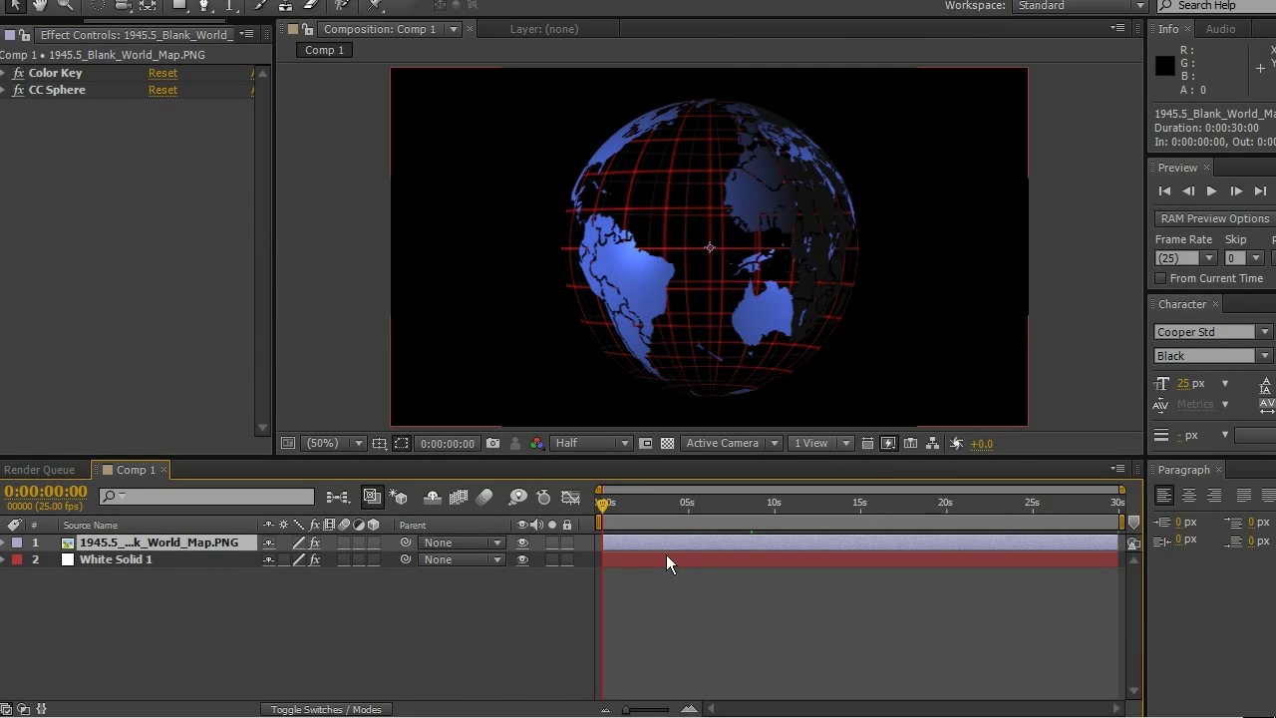
left_click(667, 556)
left_click(666, 561)
left_click(664, 545)
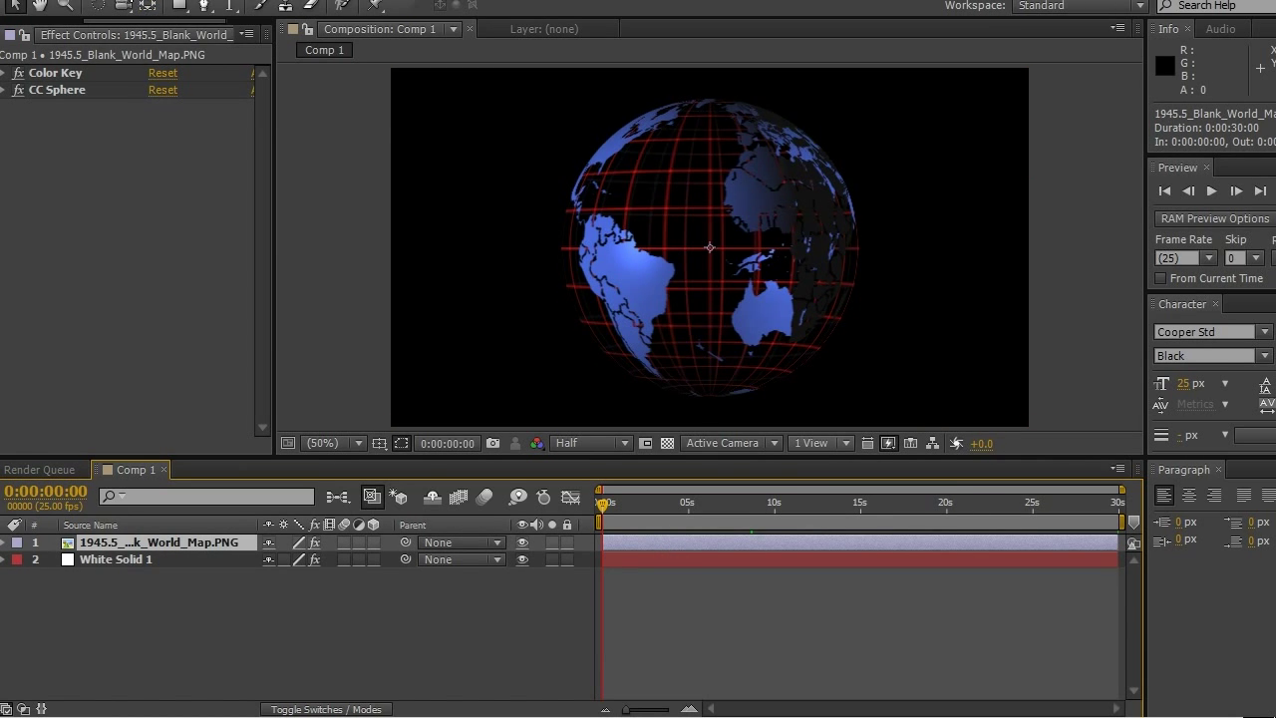
key("alt+l")
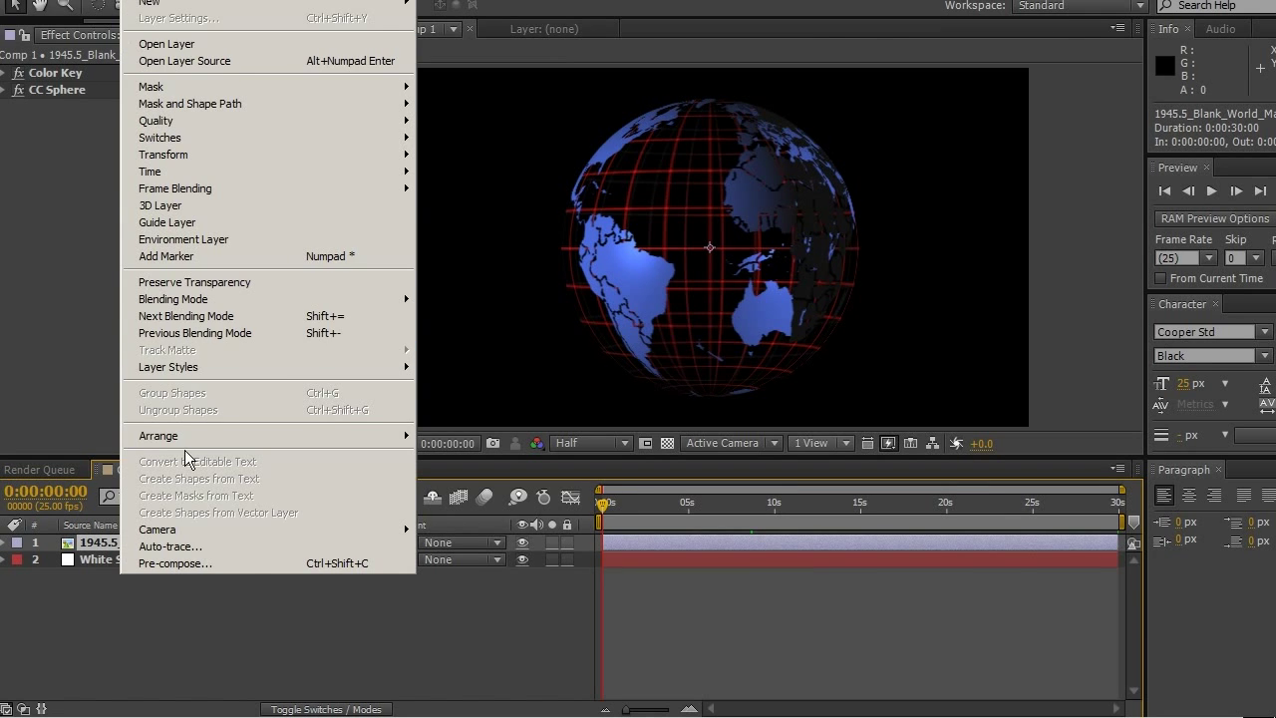
left_click(215, 563)
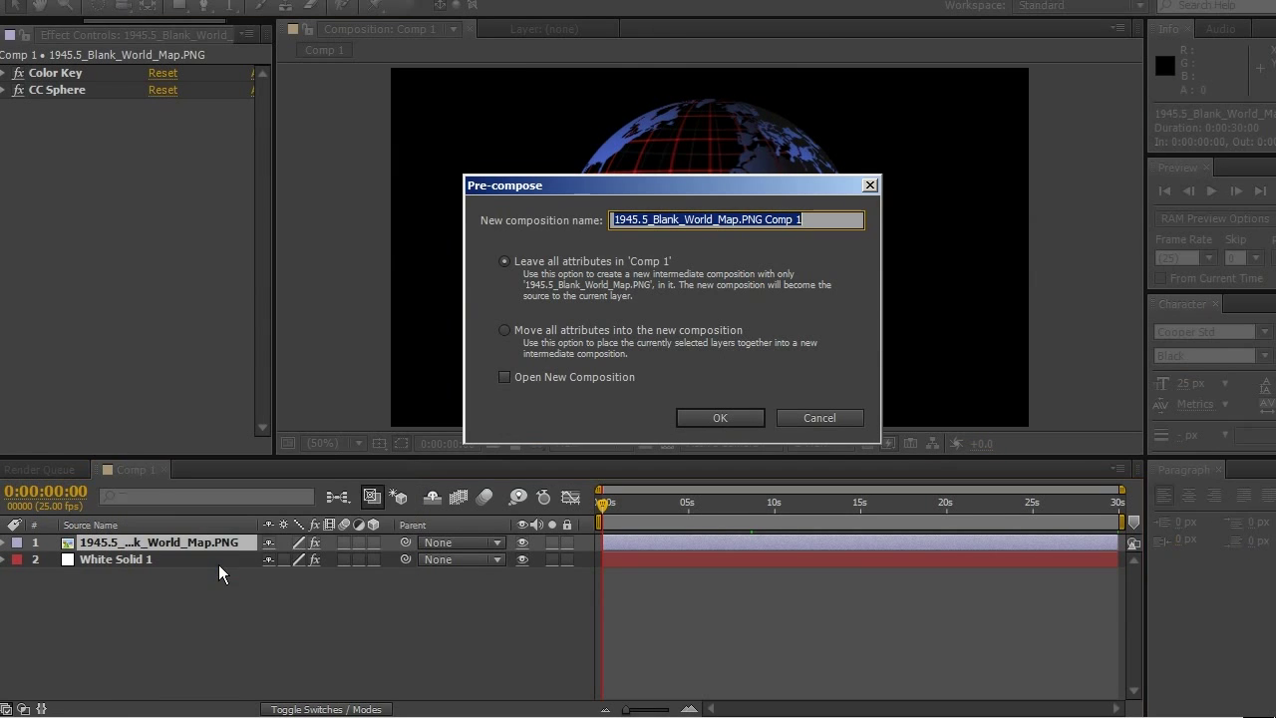
left_click(599, 332)
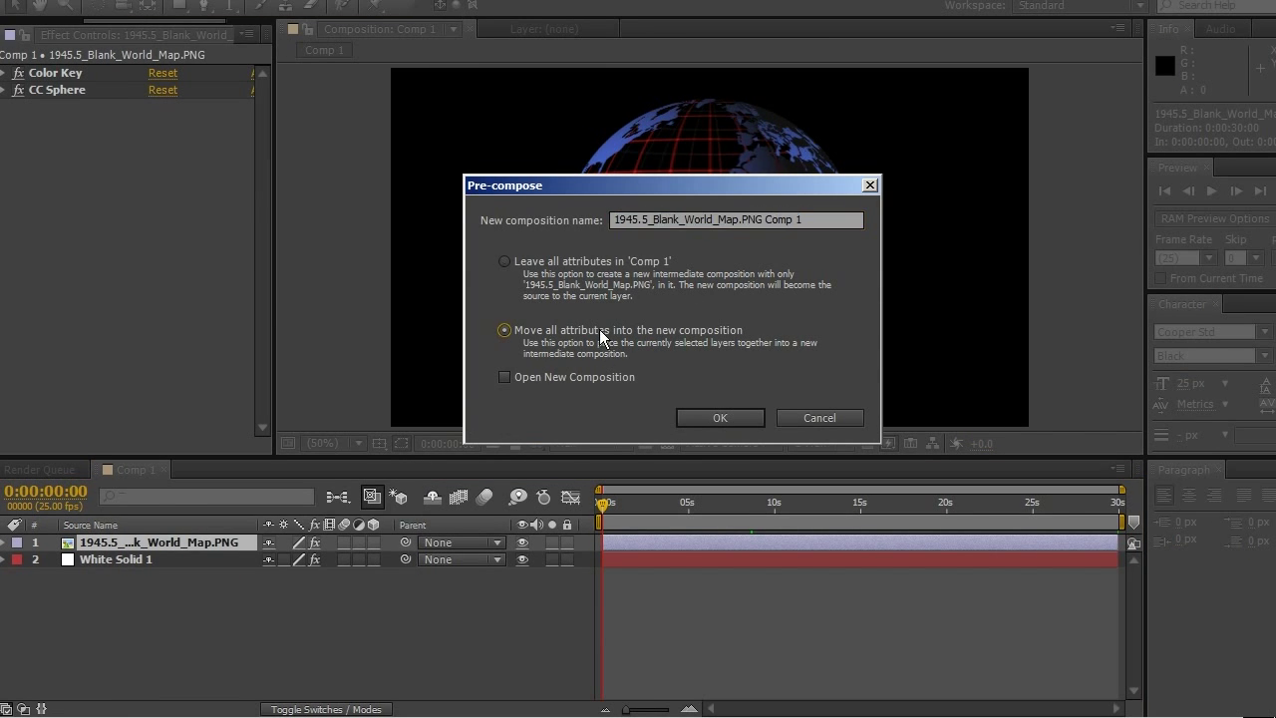
left_click(729, 416)
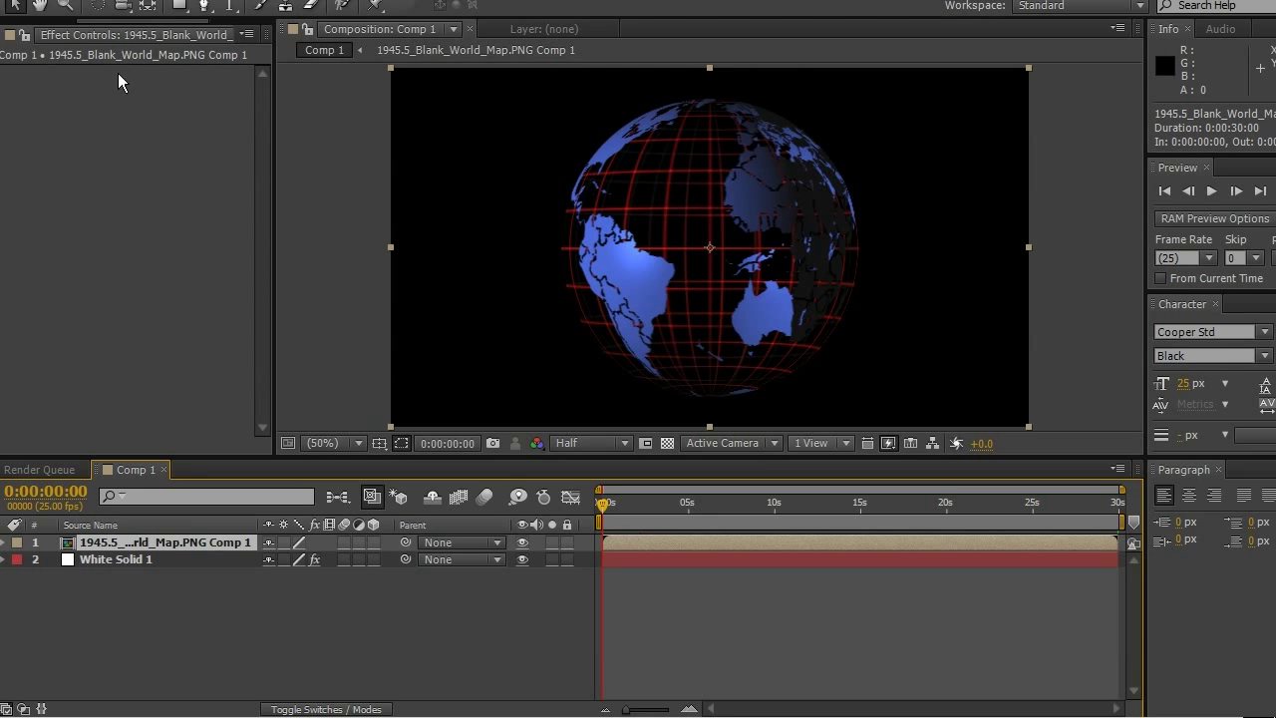
left_click_drag(152, 20, 48, 22)
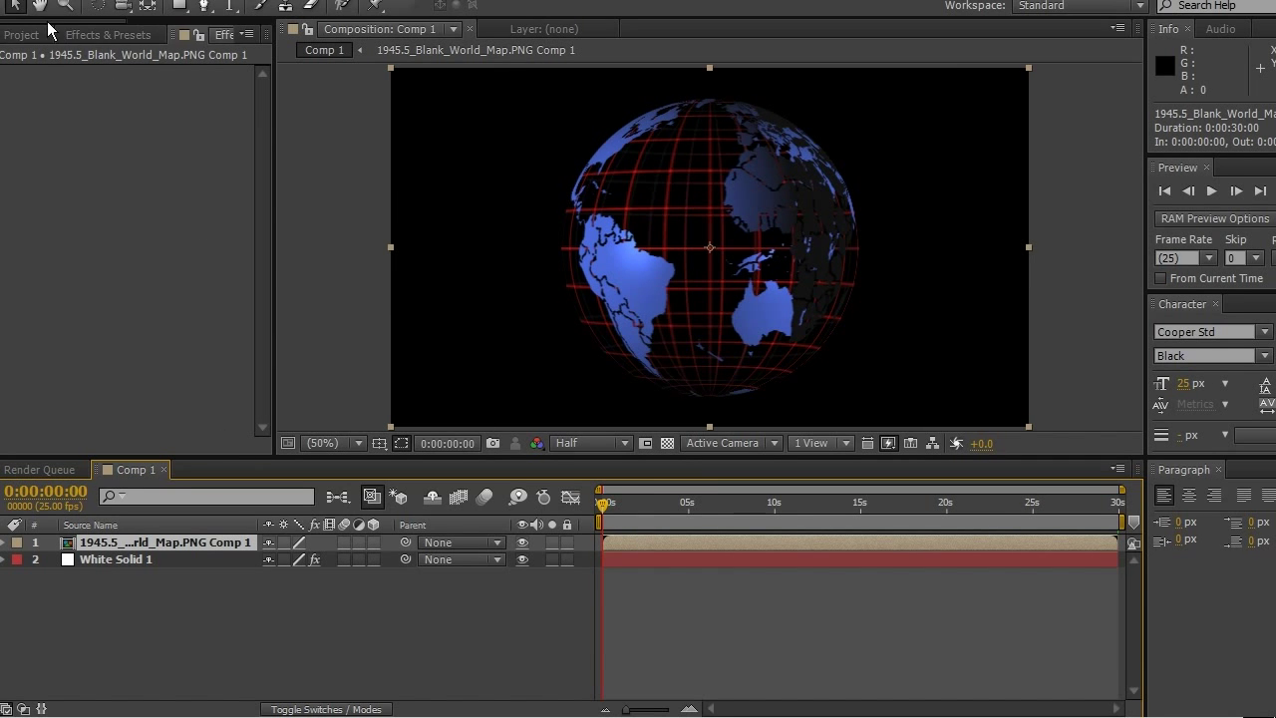
left_click(110, 35)
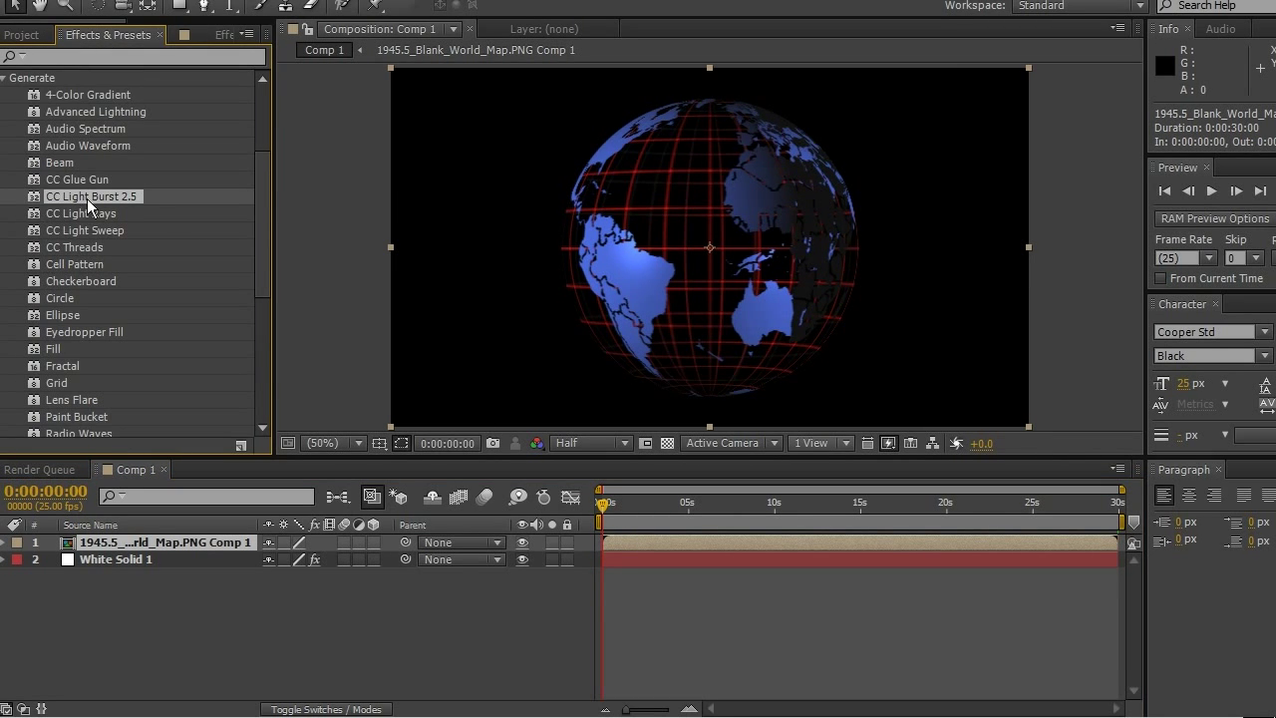
left_click_drag(90, 200, 637, 543)
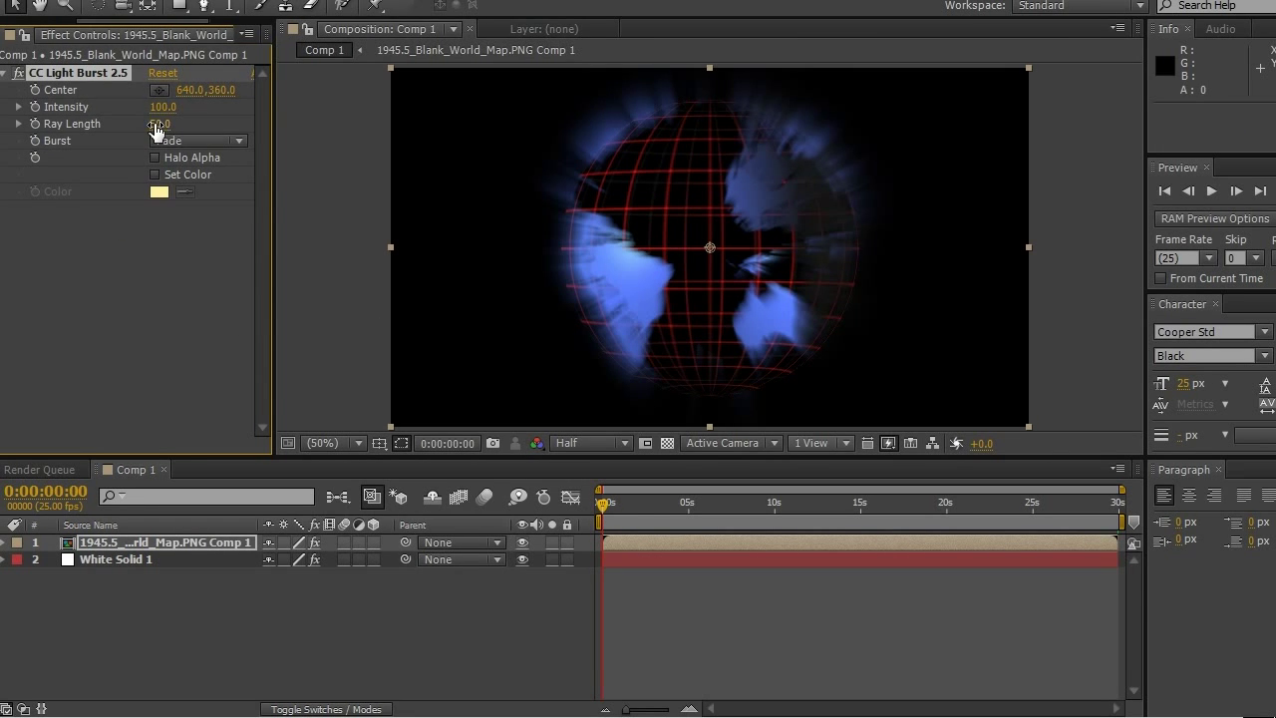
left_click_drag(155, 130, 209, 113)
left_click_drag(646, 501, 850, 510)
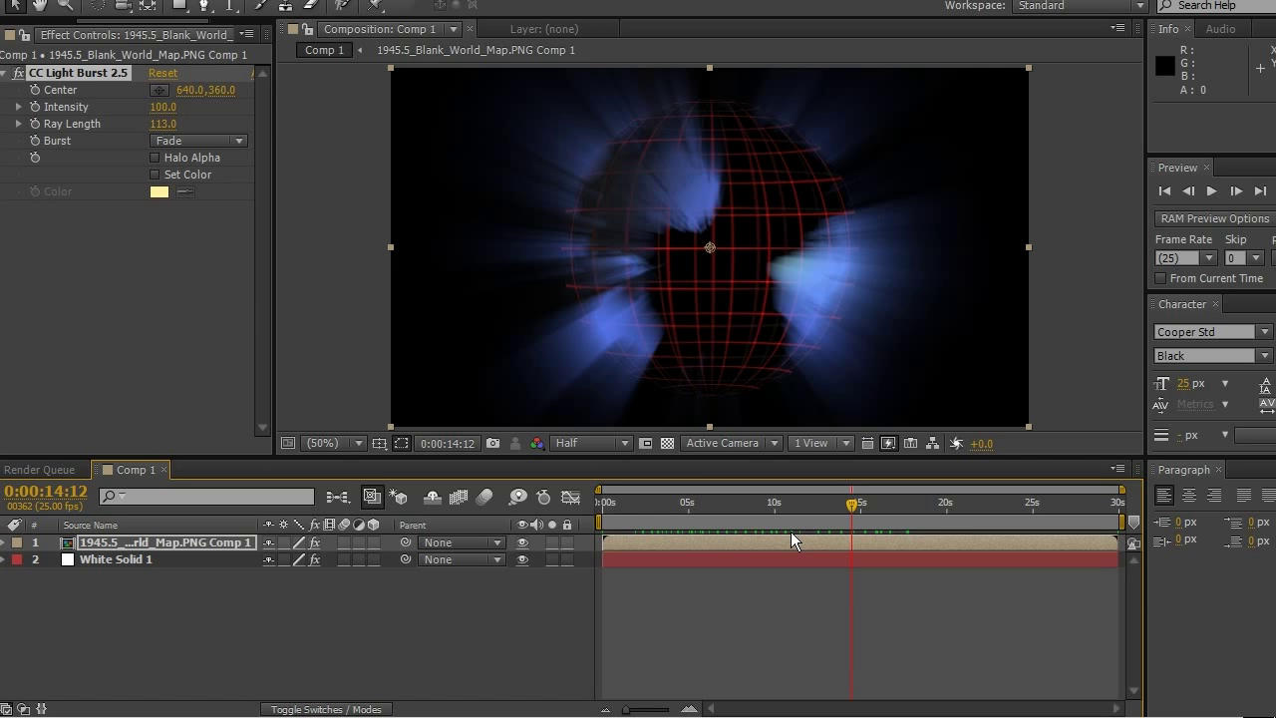
key("ctrl+z")
key("Home")
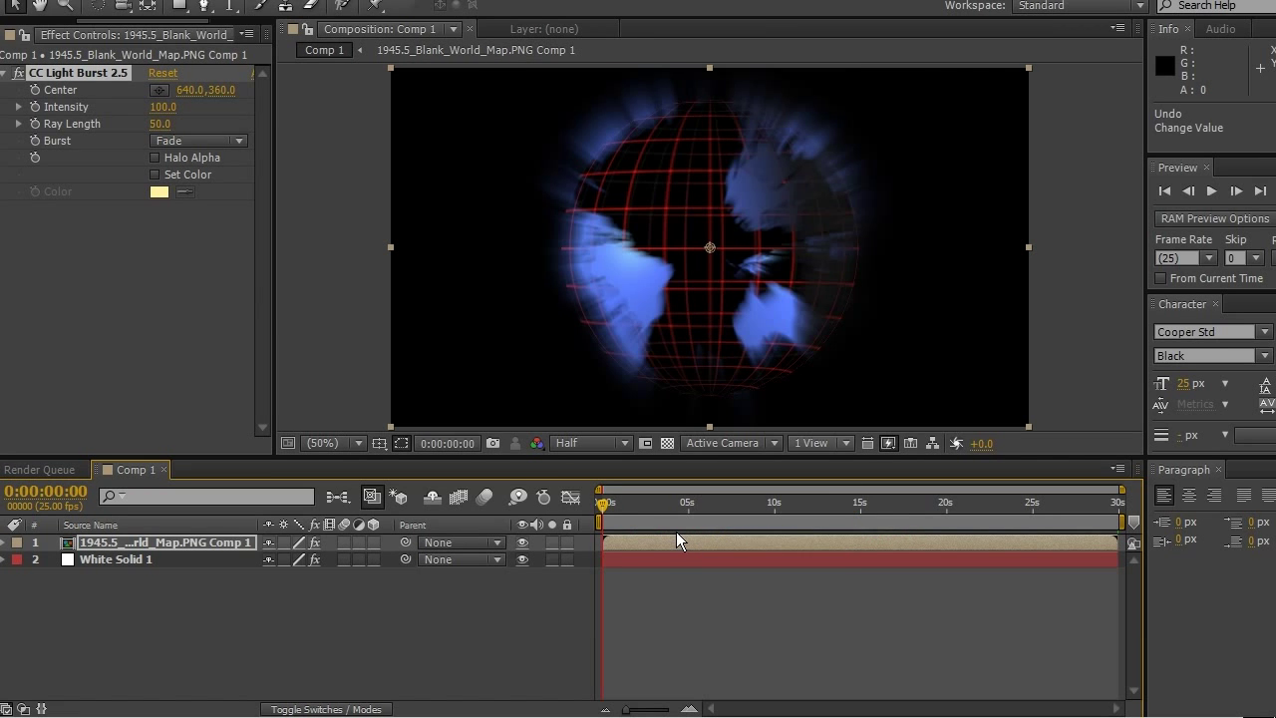
key("ctrl+z")
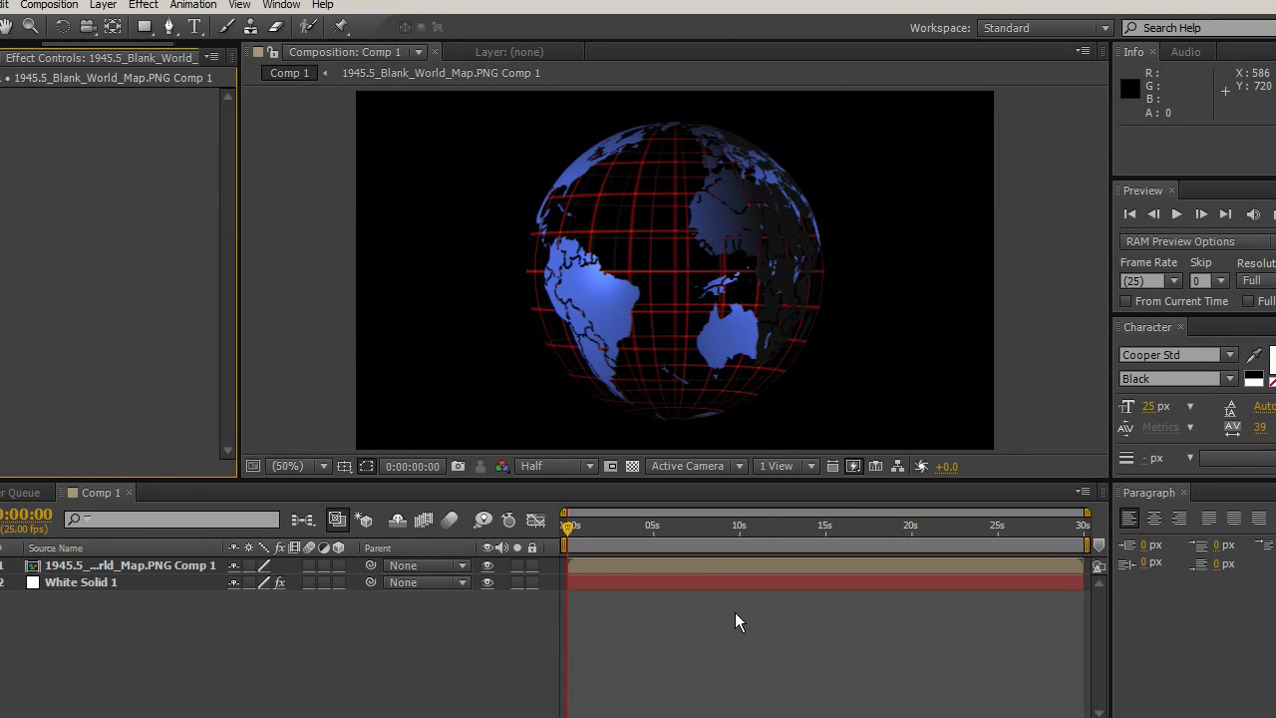
Switch the viewer to 2 Views and make both layers 3D
left_click(794, 467)
left_click(811, 503)
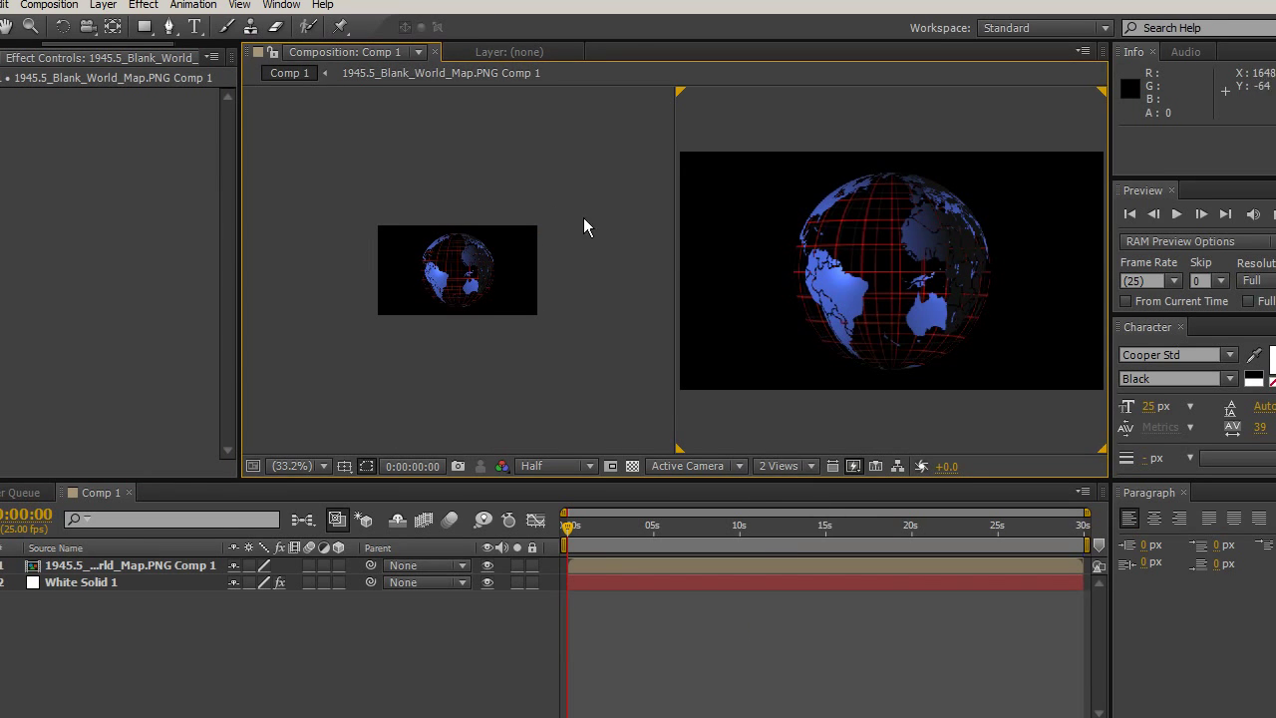
left_click(338, 583)
left_click(338, 566)
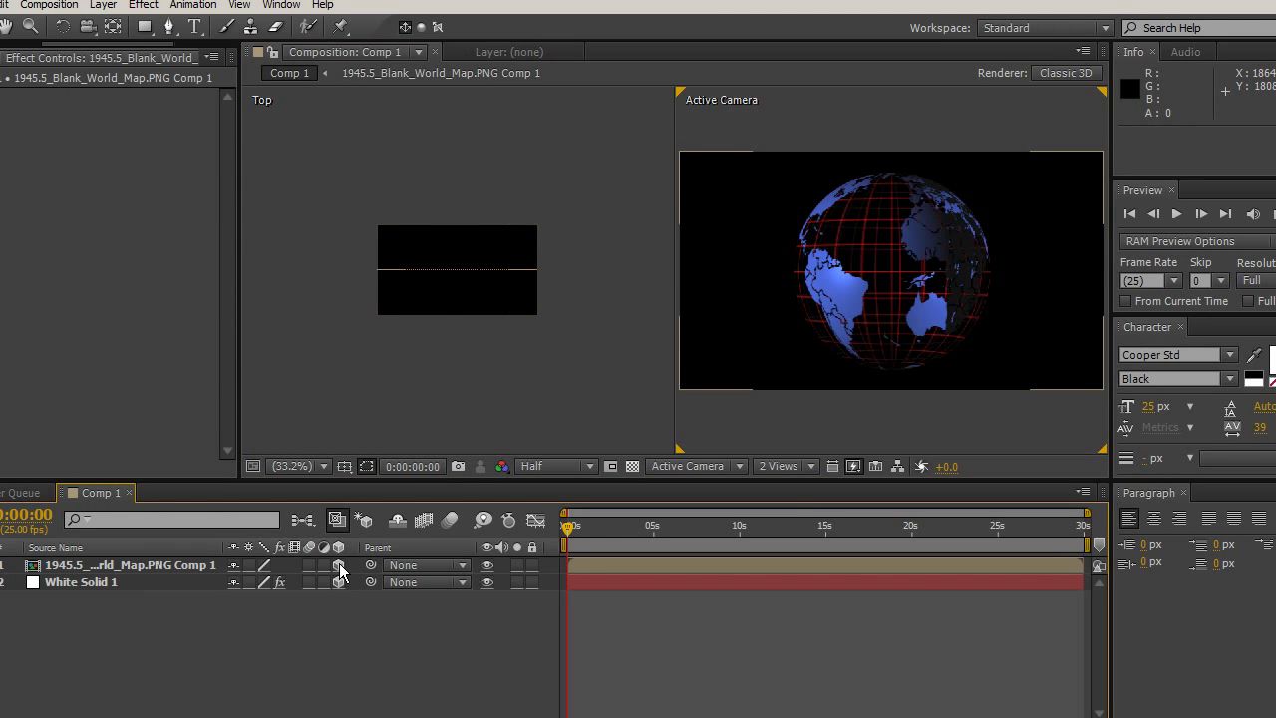
Add Camera 1 and move it in the Top view to angle the globe
right_click(361, 662)
mouse_move(468, 493)
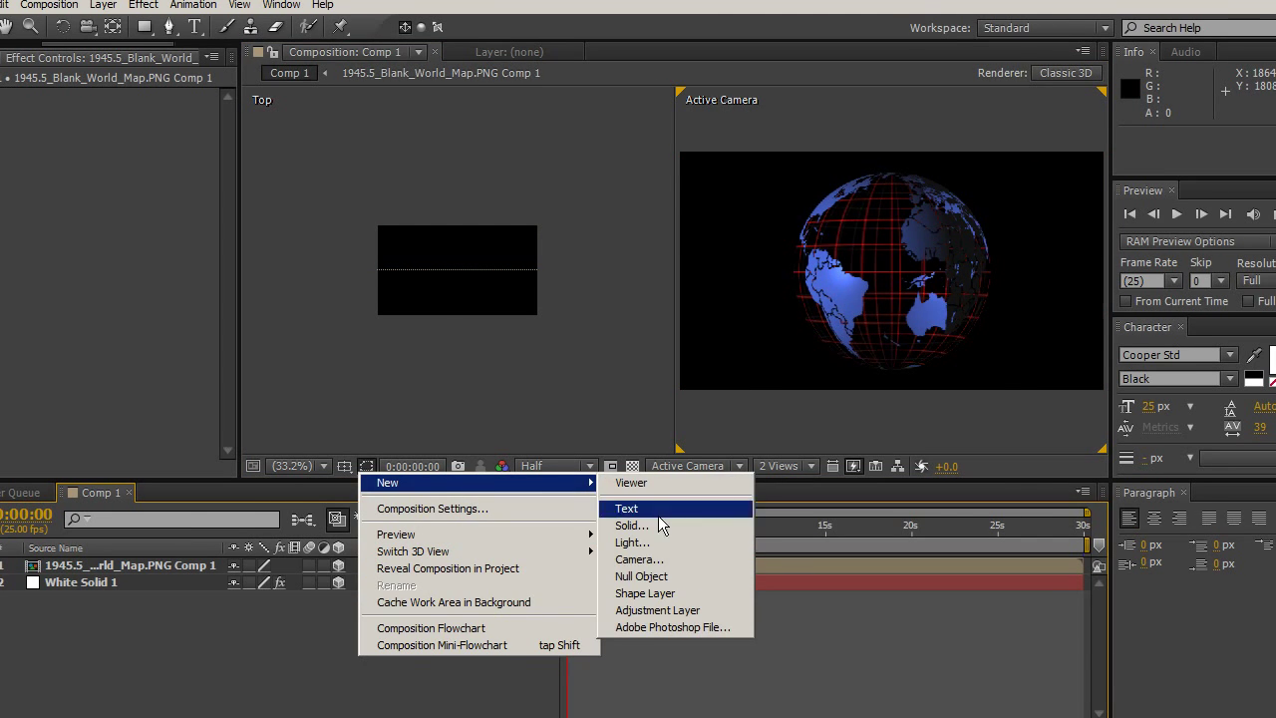
left_click(660, 561)
left_click(842, 559)
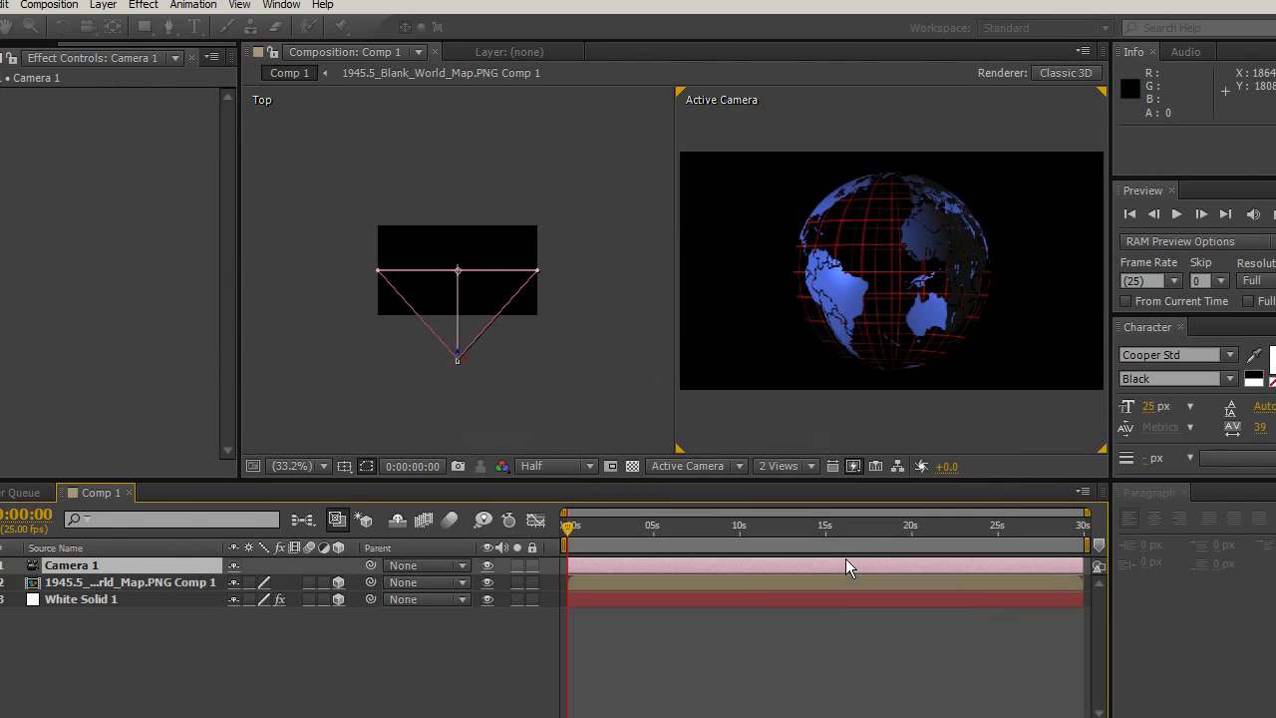
left_click(454, 368)
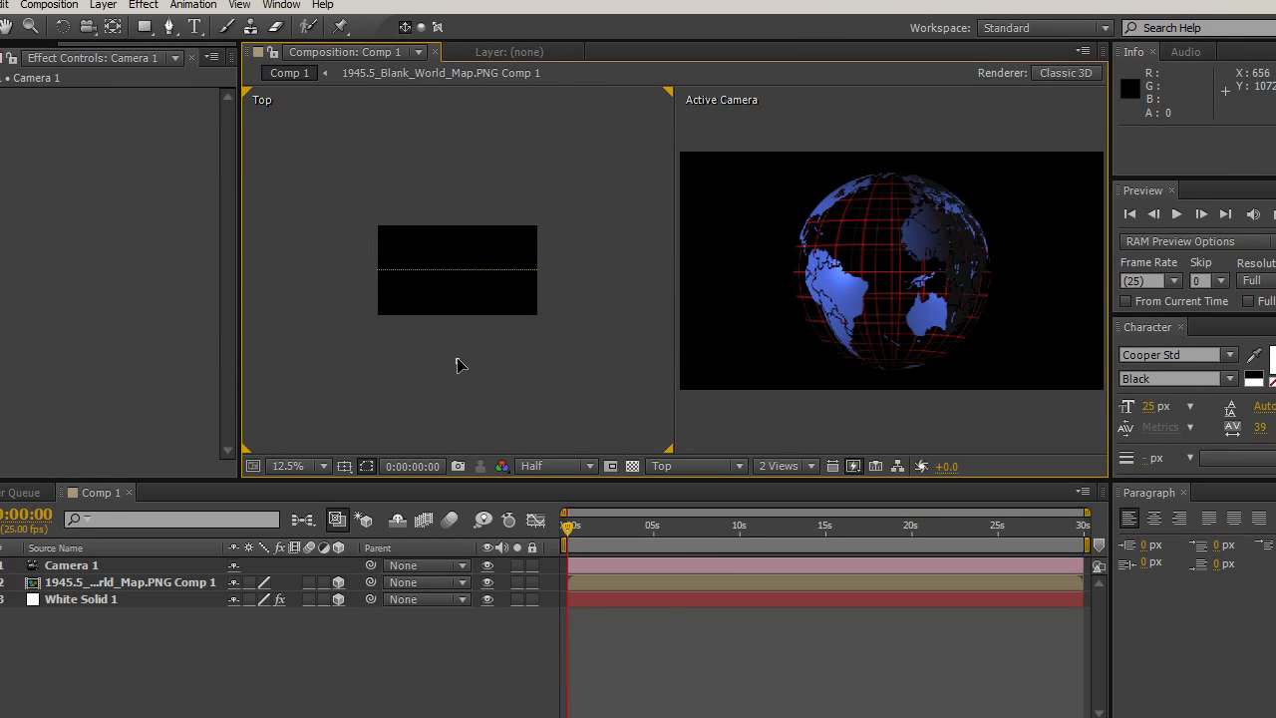
left_click_drag(454, 363, 436, 307)
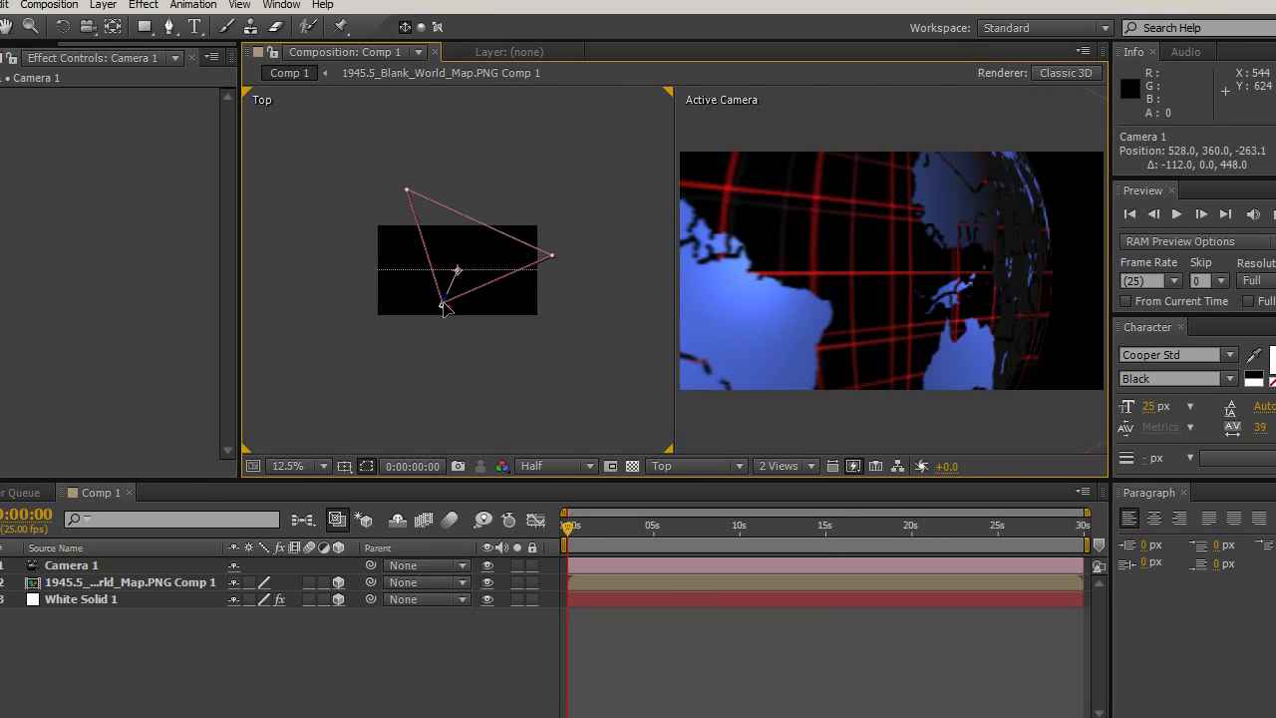
Preview the camera view over time and pull Camera 1 back to 224, 360, -815.1
left_click_drag(588, 535, 743, 545)
left_click_drag(819, 552, 873, 556)
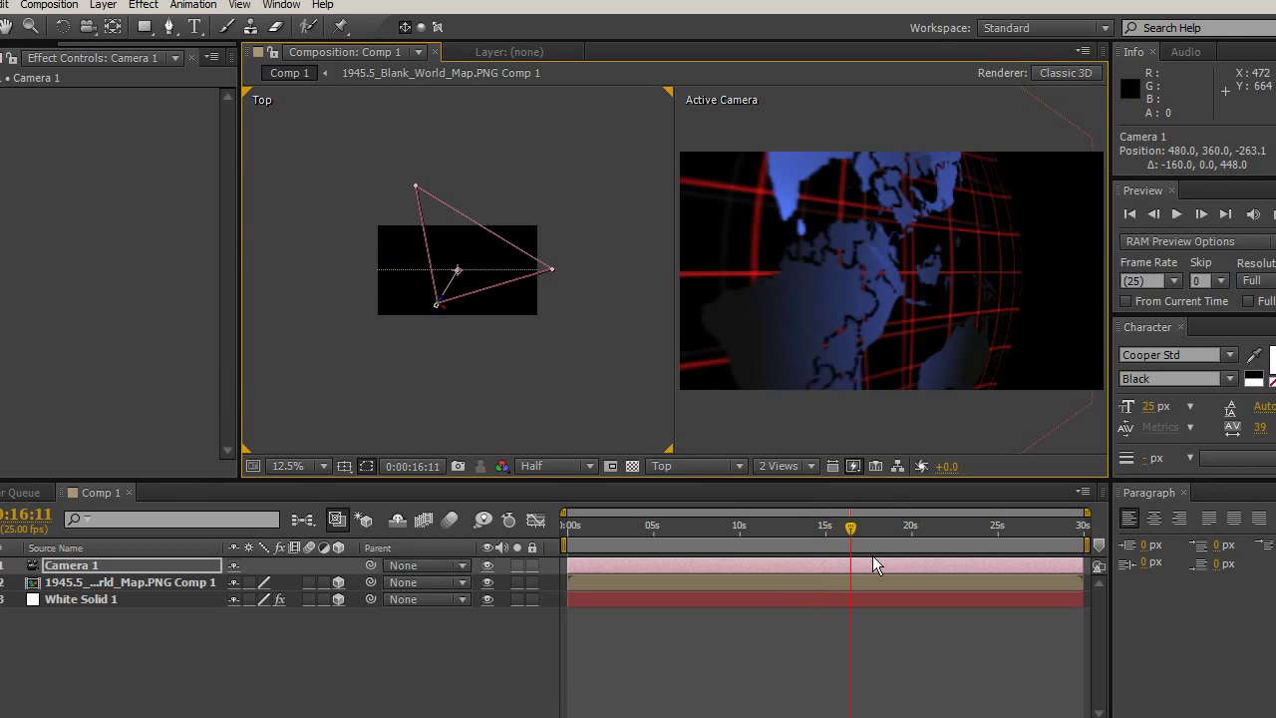
left_click_drag(955, 556, 981, 559)
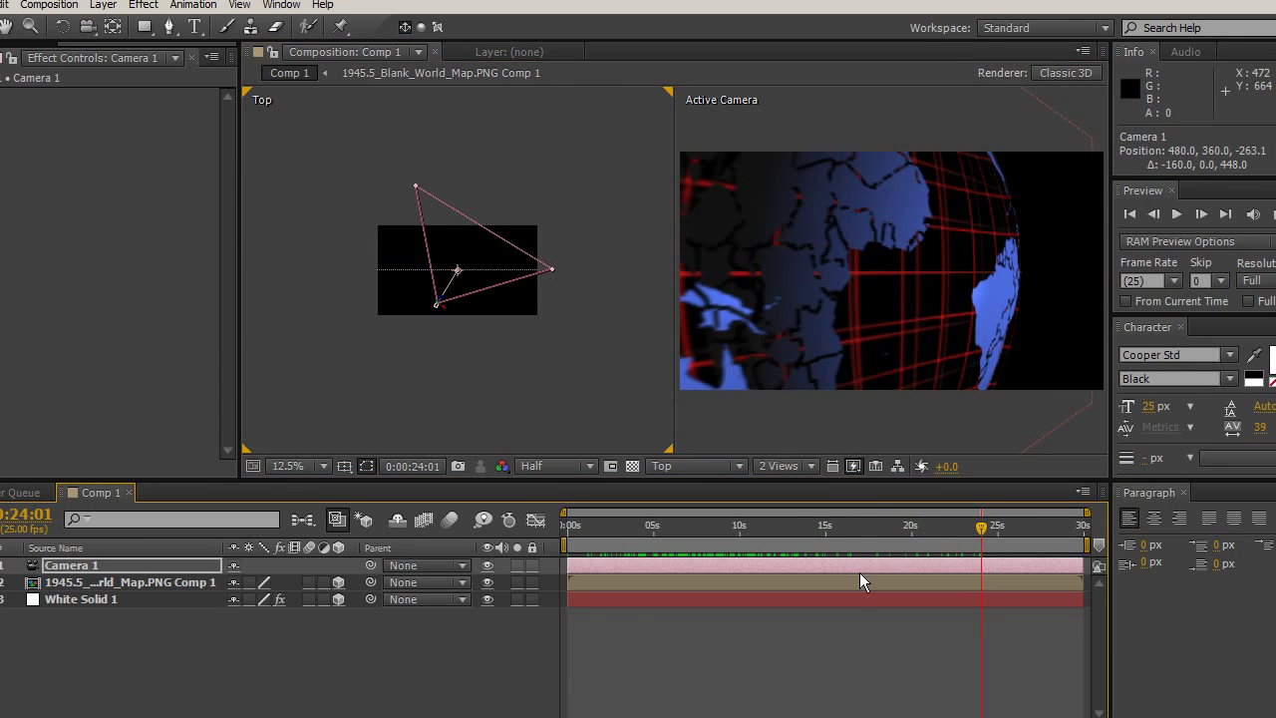
left_click_drag(850, 553, 492, 540)
left_click(419, 389)
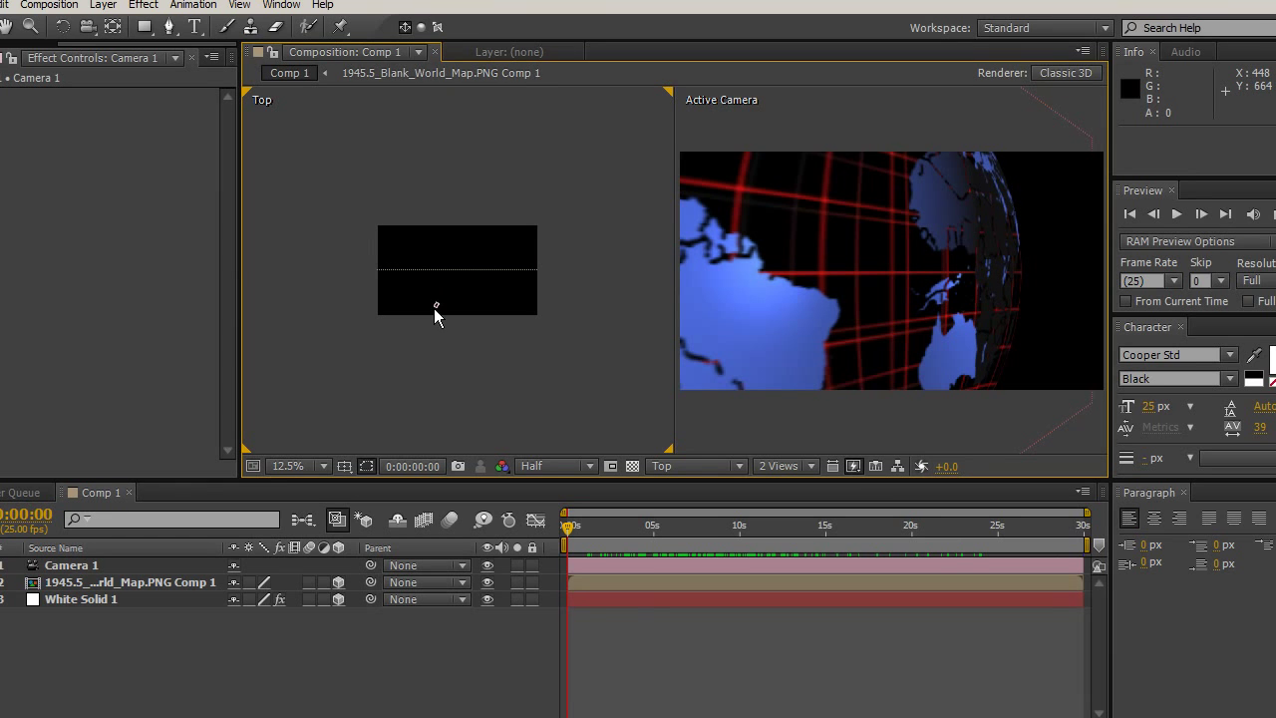
left_click_drag(435, 311, 408, 371)
left_click(494, 399)
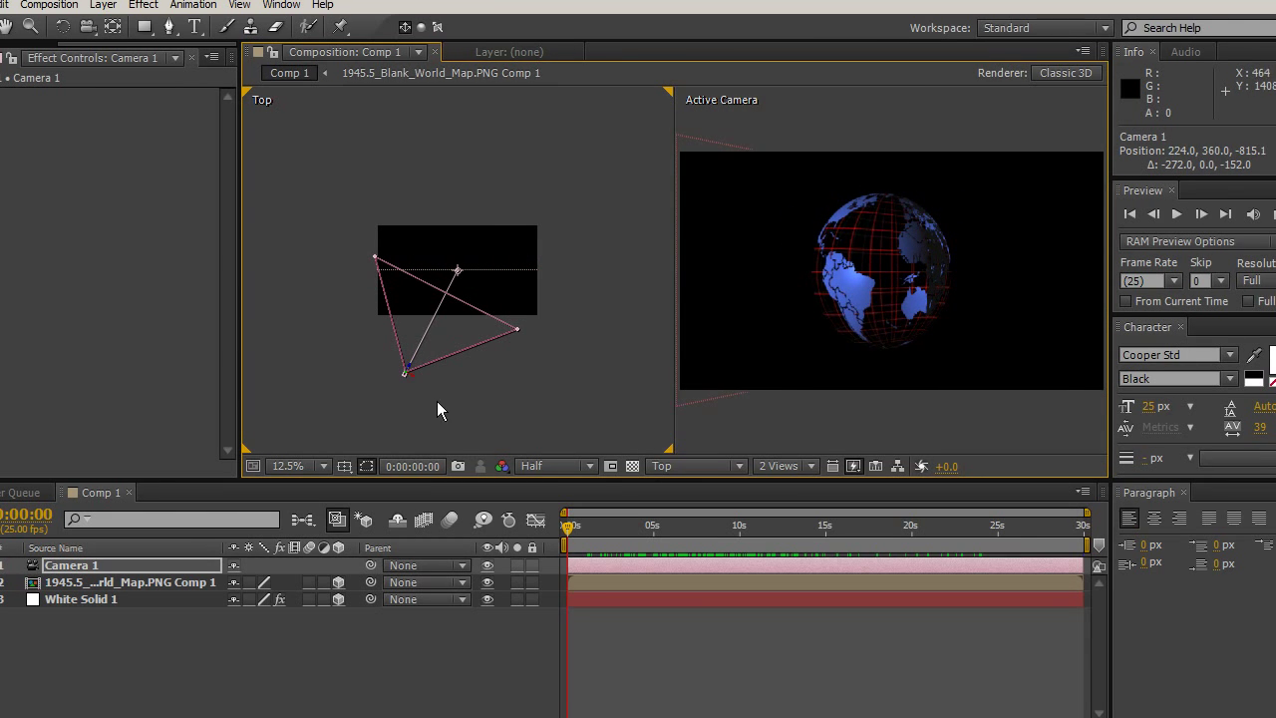
Swing Camera 1 back to frame the whole globe, then activate the Active Camera view
left_click(504, 404)
left_click_drag(403, 373, 461, 367)
left_click(454, 670)
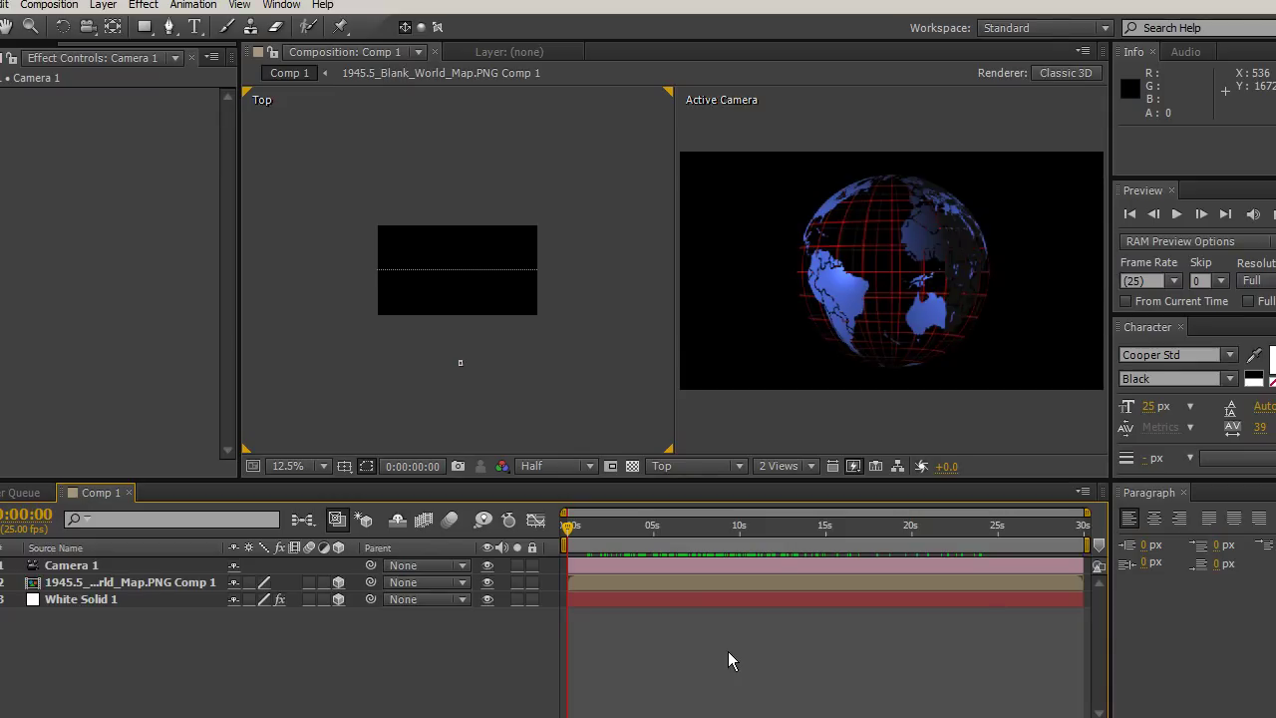
left_click(925, 416)
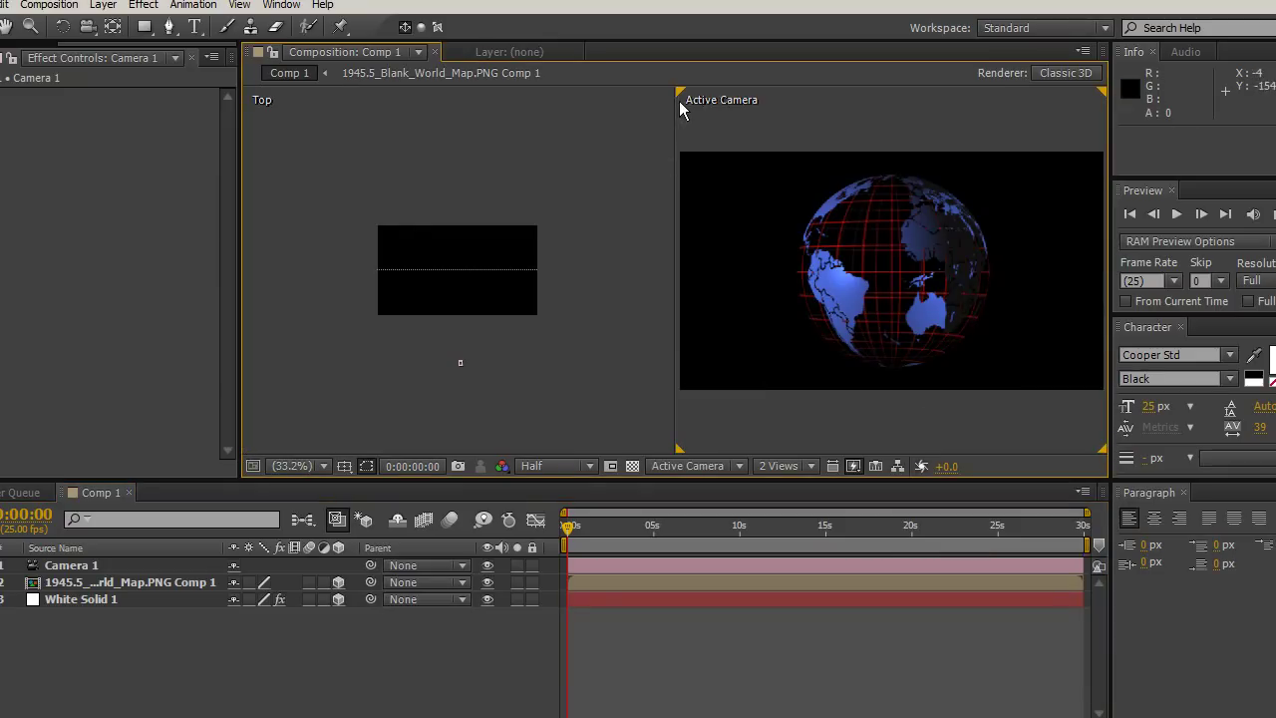